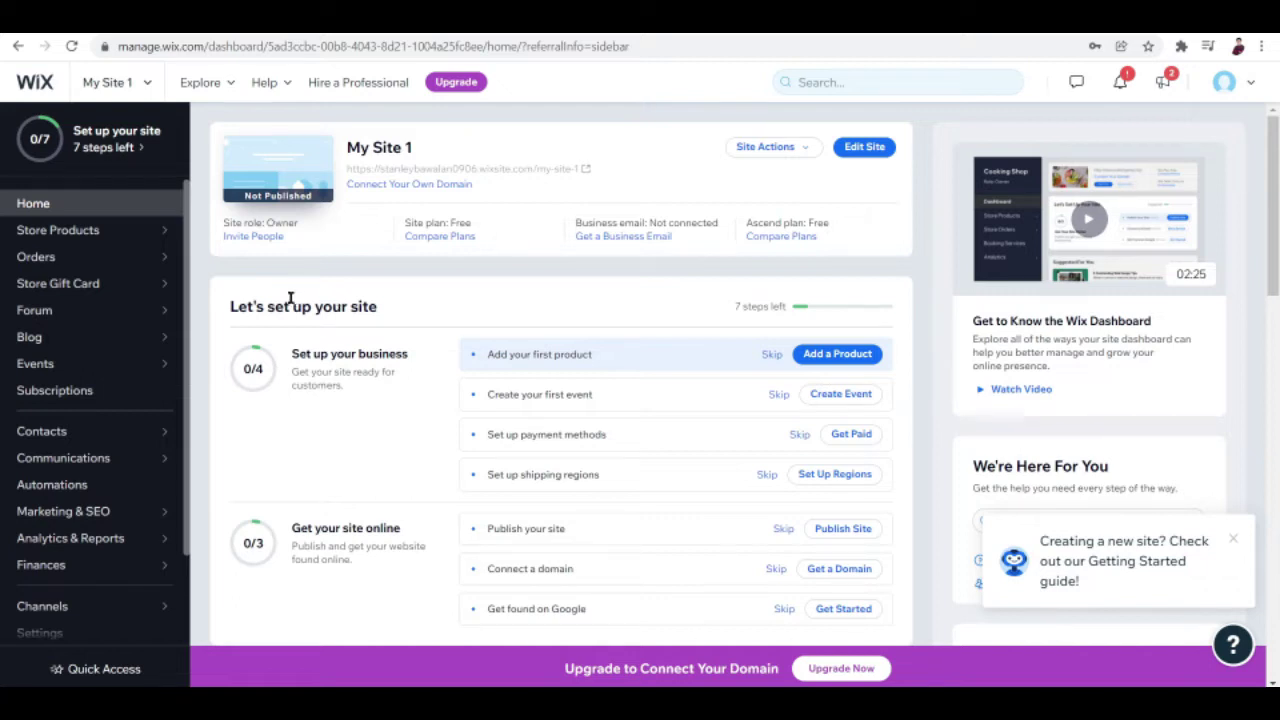
Open the Email Marketing page from the site's Marketing & SEO section.
{"action": "mouse_move", "coordinate": [113, 522]}
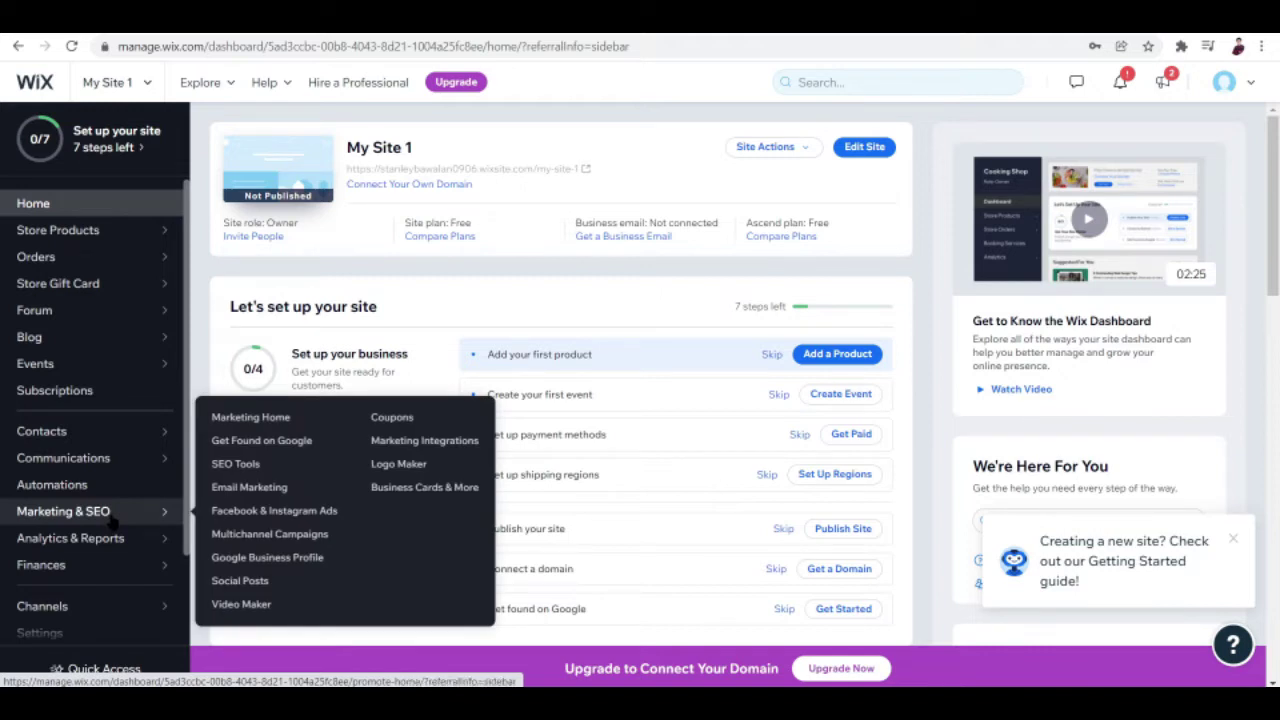
{"action": "left_click", "coordinate": [113, 522]}
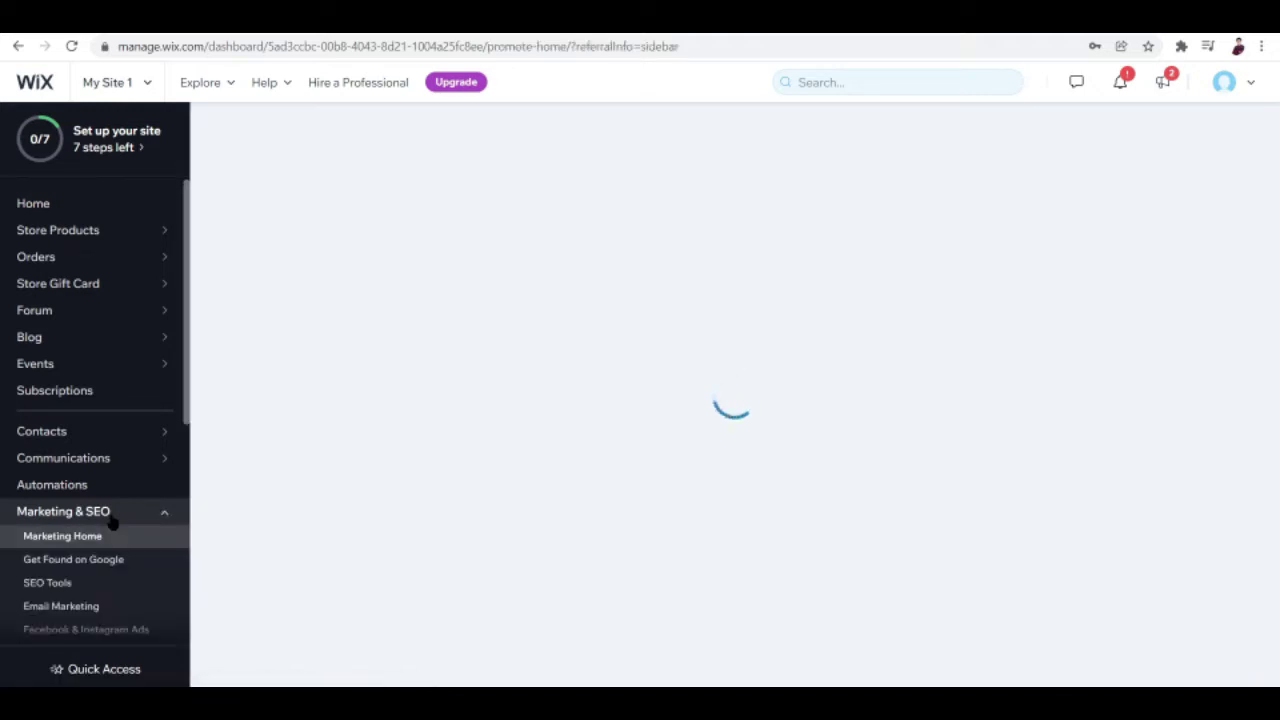
{"action": "mouse_move", "coordinate": [151, 517]}
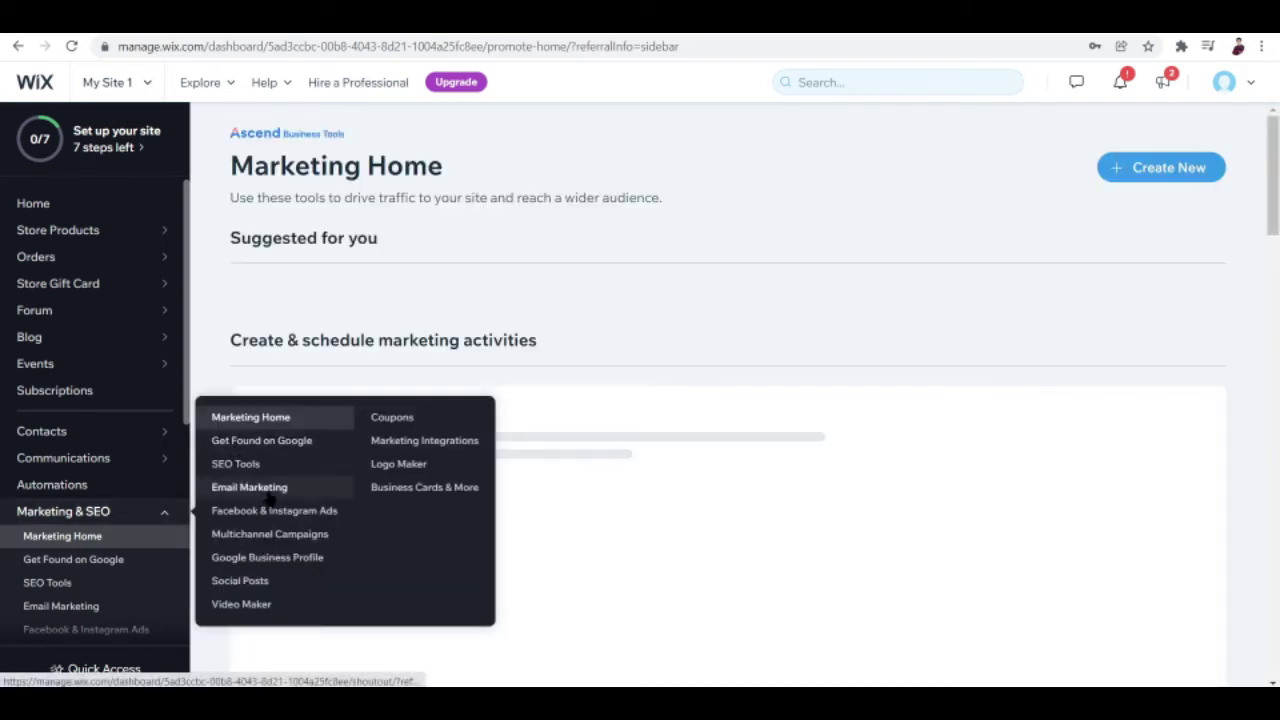
{"action": "left_click", "coordinate": [269, 490]}
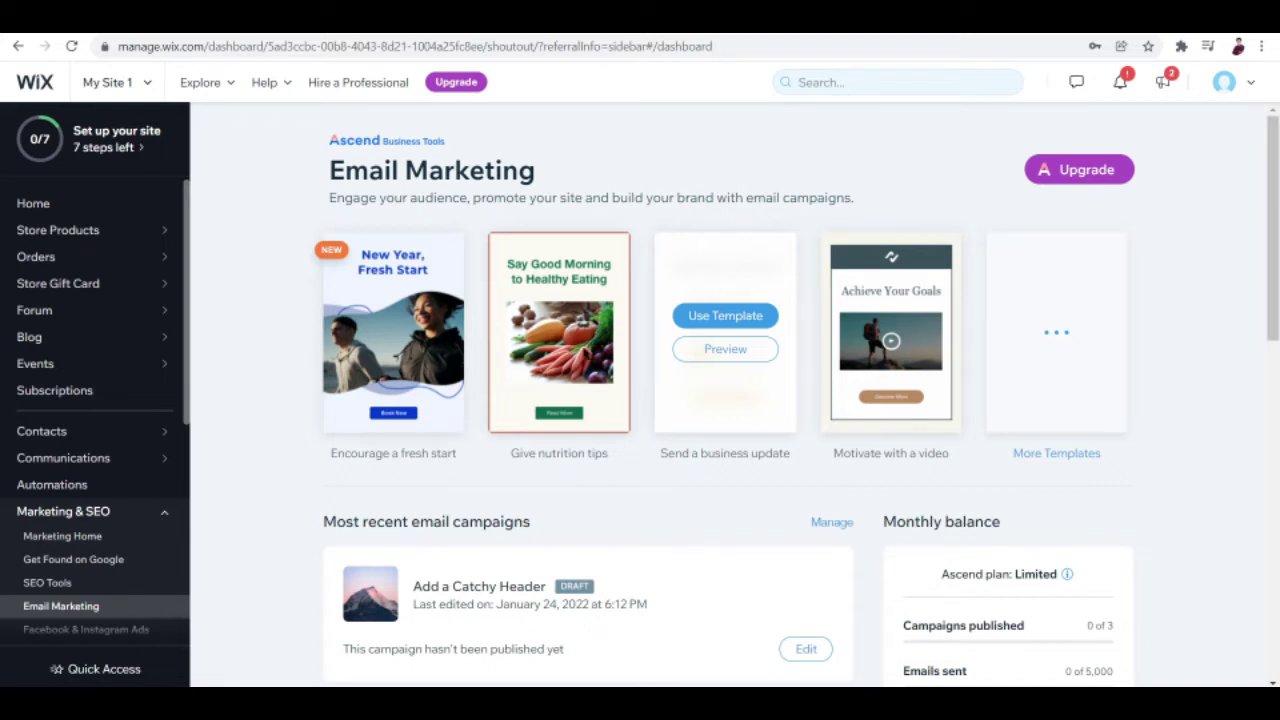
Look over the Email Marketing overview and open the full list of email campaign templates.
{"action": "scroll", "coordinate": [698, 363], "scroll_direction": "down", "scroll_amount": 2}
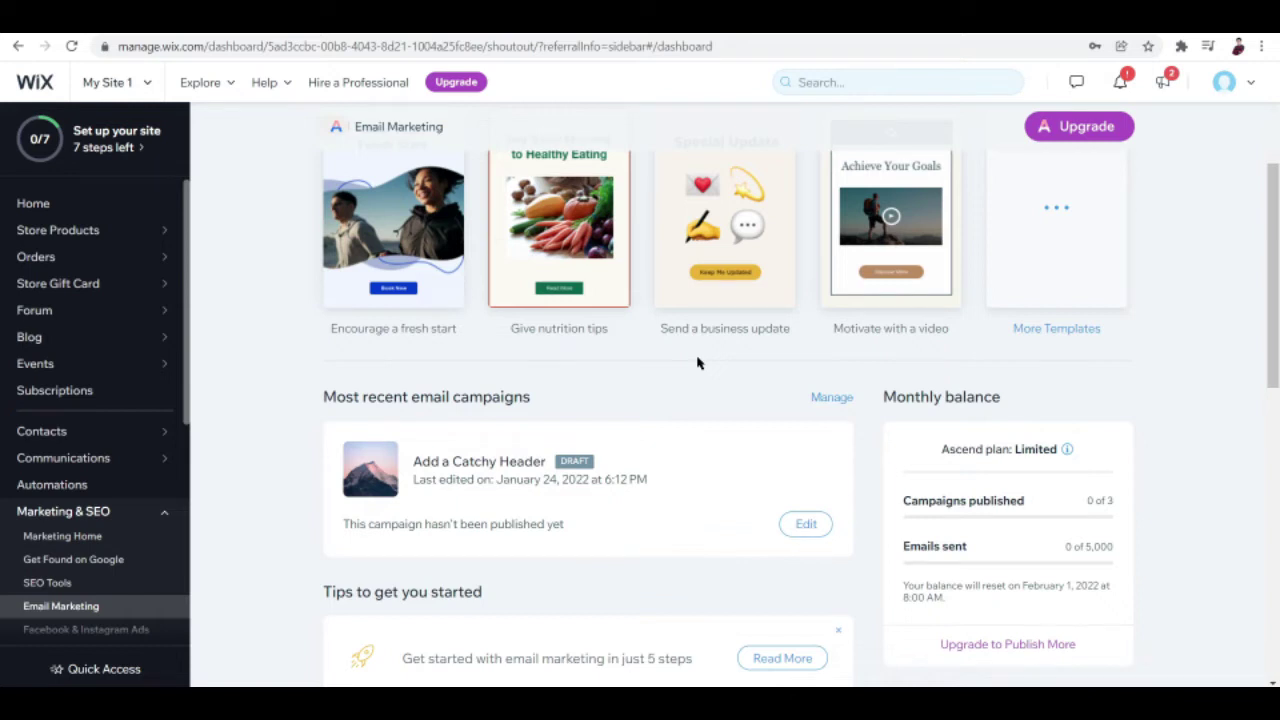
{"action": "scroll", "coordinate": [698, 363], "scroll_direction": "down", "scroll_amount": 1}
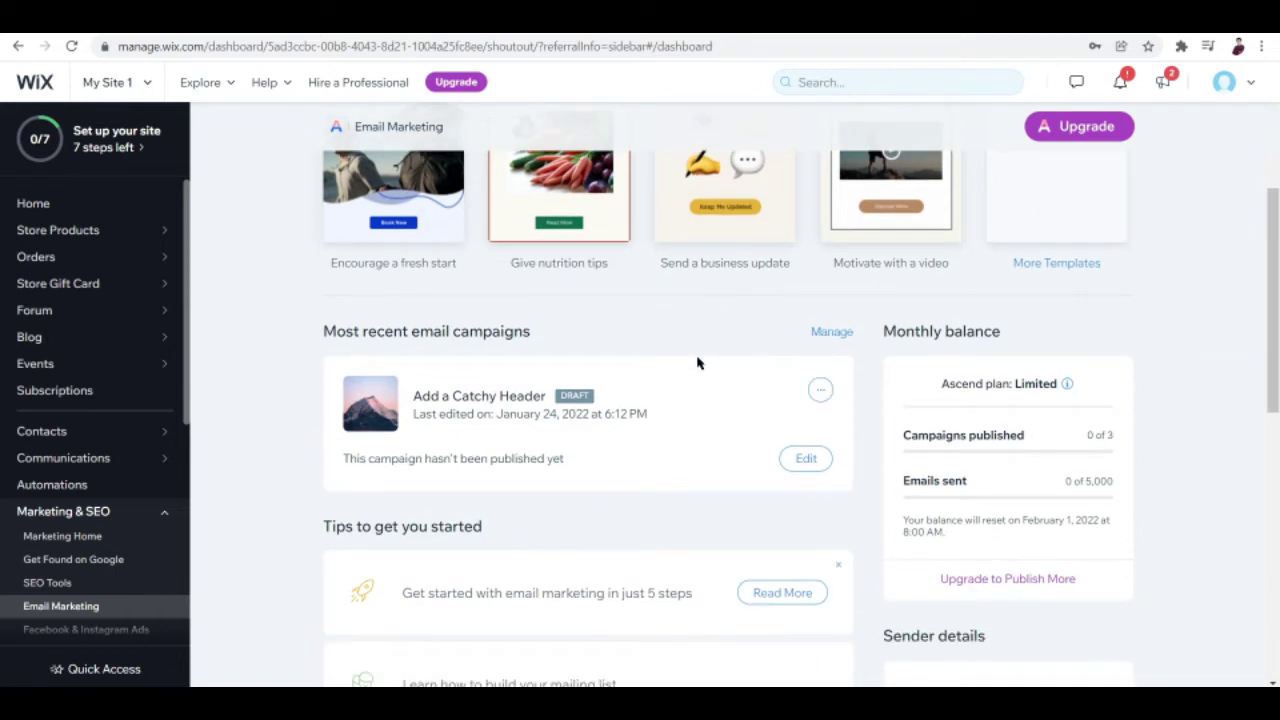
{"action": "scroll", "coordinate": [698, 363], "scroll_direction": "up", "scroll_amount": 1}
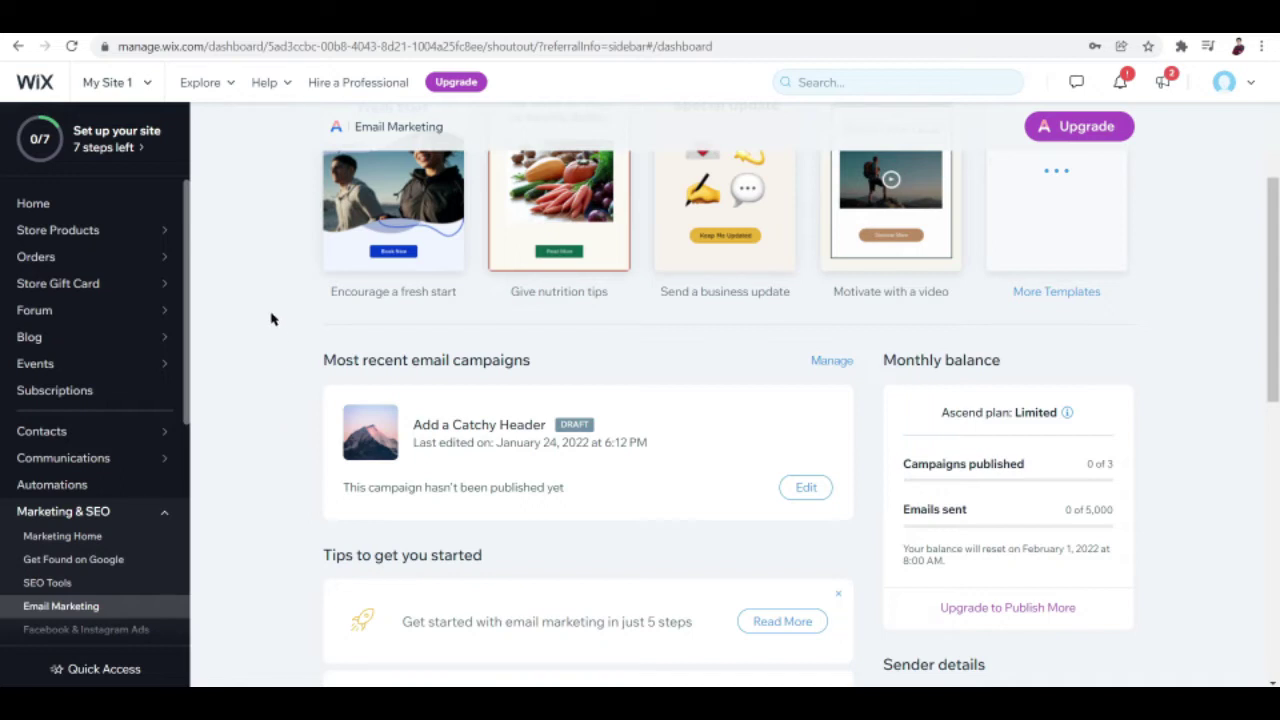
{"action": "scroll", "coordinate": [273, 378], "scroll_direction": "up", "scroll_amount": 1}
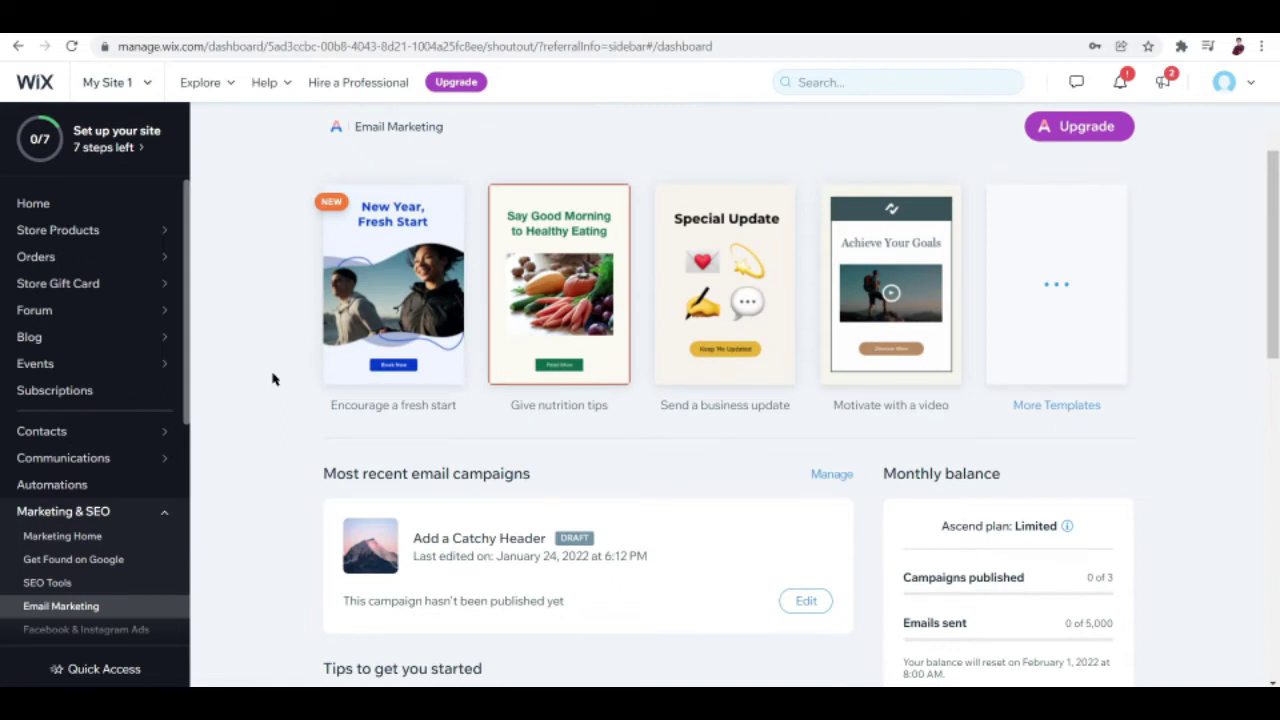
{"action": "scroll", "coordinate": [273, 378], "scroll_direction": "down", "scroll_amount": 1}
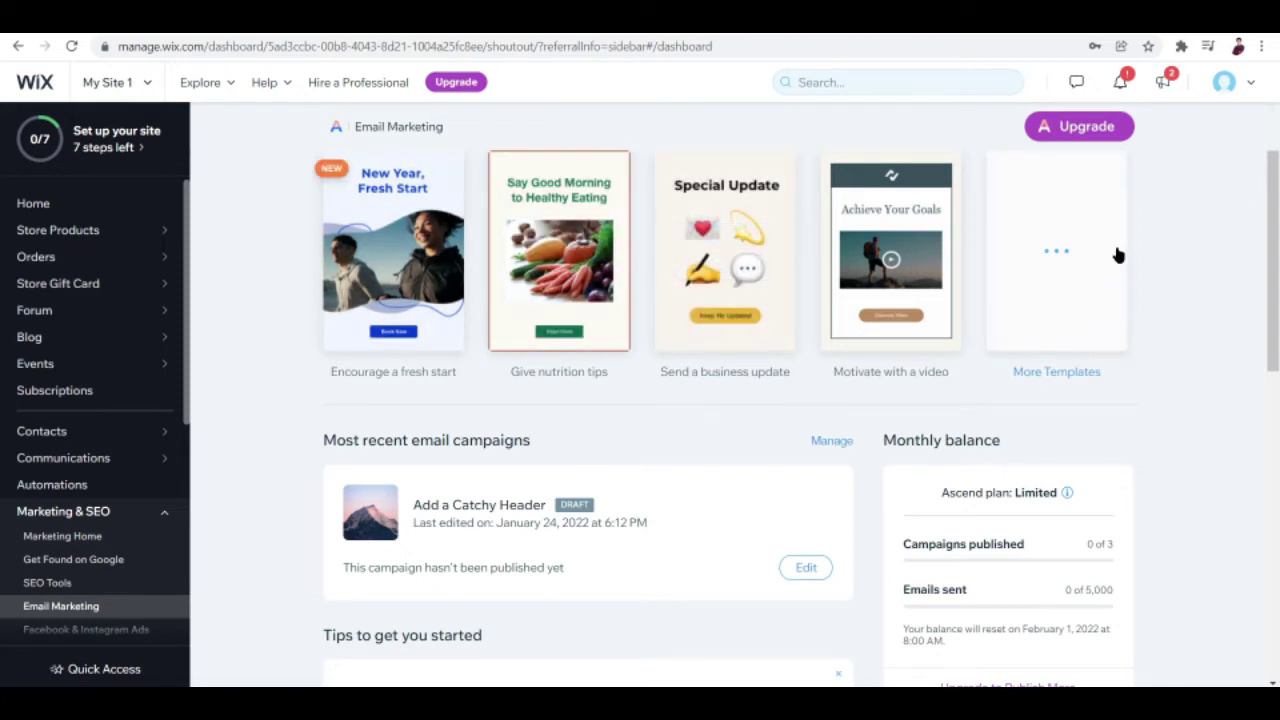
{"action": "scroll", "coordinate": [1118, 255], "scroll_direction": "up", "scroll_amount": 1}
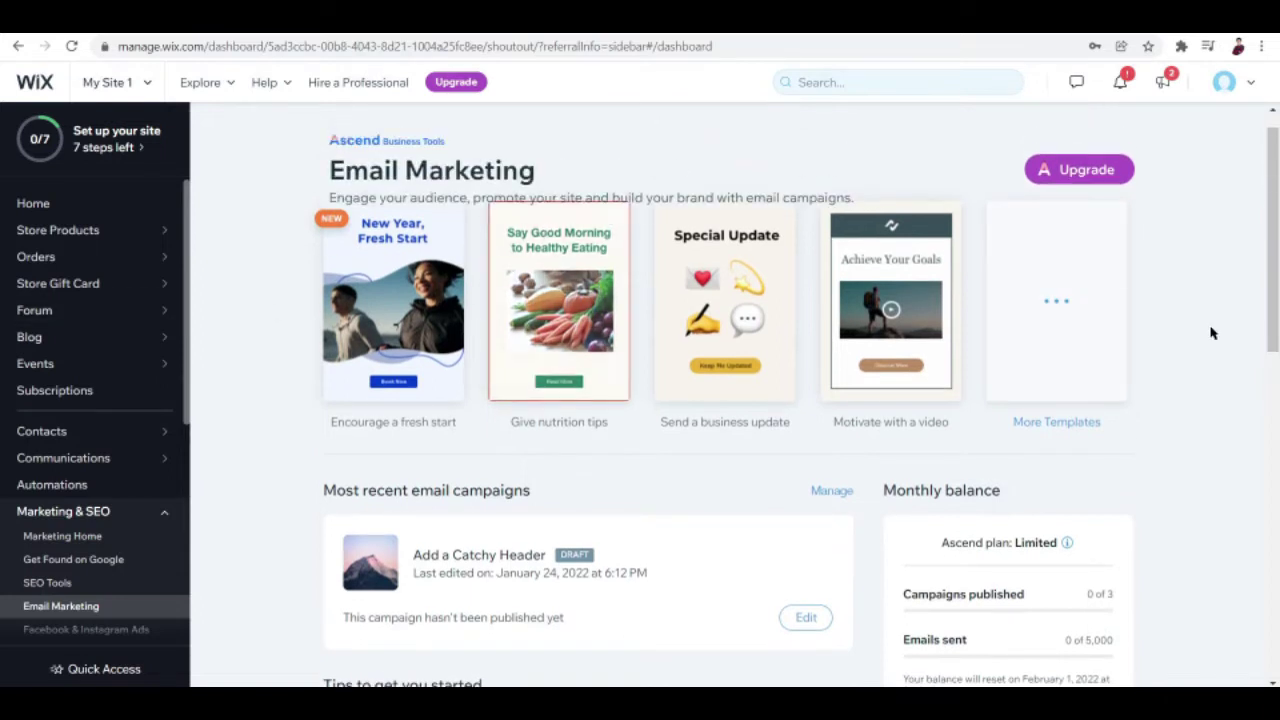
{"action": "left_click", "coordinate": [1057, 423]}
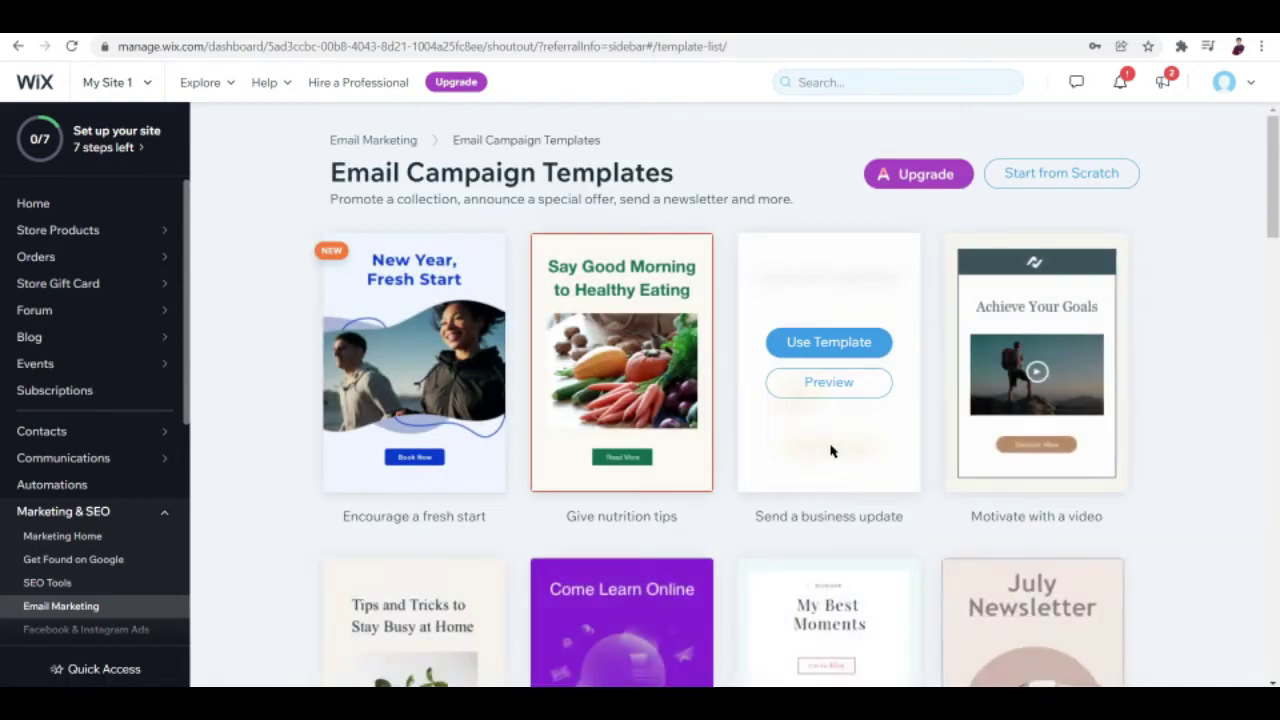
Examine the available email campaign templates, including the ones under "Explore other templates".
{"action": "scroll", "coordinate": [830, 452], "scroll_direction": "down", "scroll_amount": 3}
{"action": "mouse_move", "coordinate": [830, 452]}
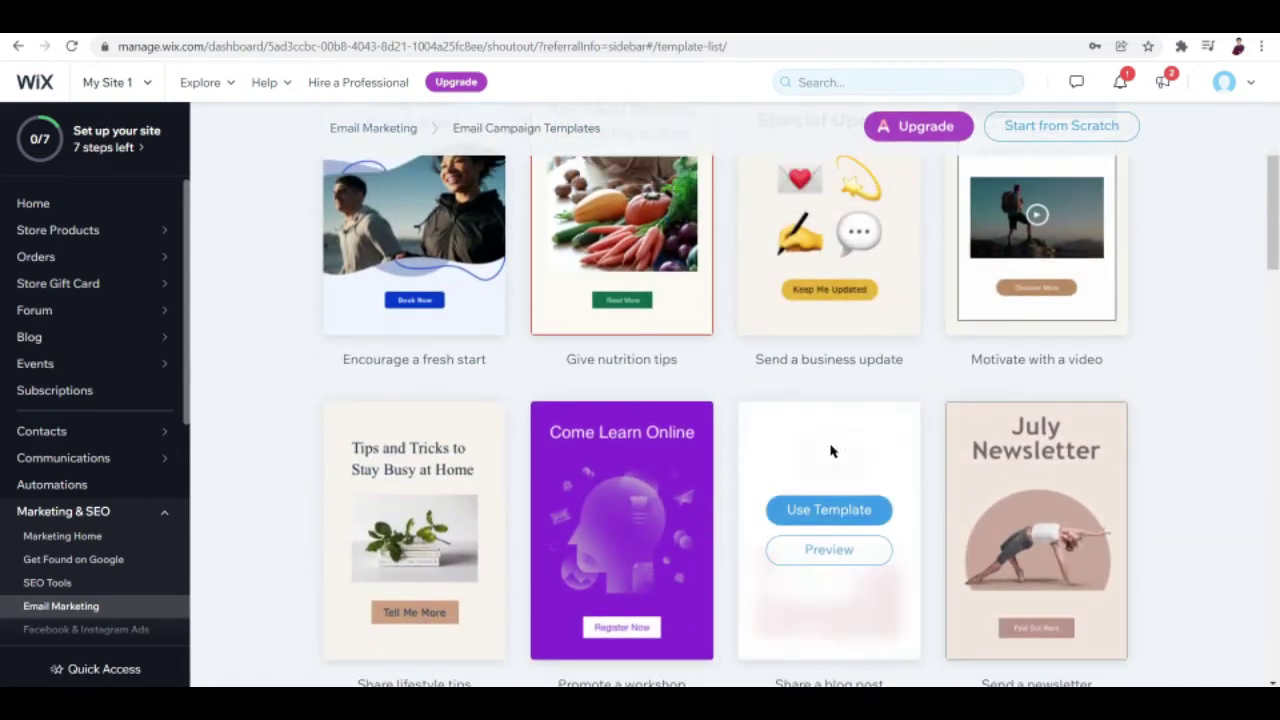
{"action": "scroll", "coordinate": [830, 452], "scroll_direction": "down", "scroll_amount": 1}
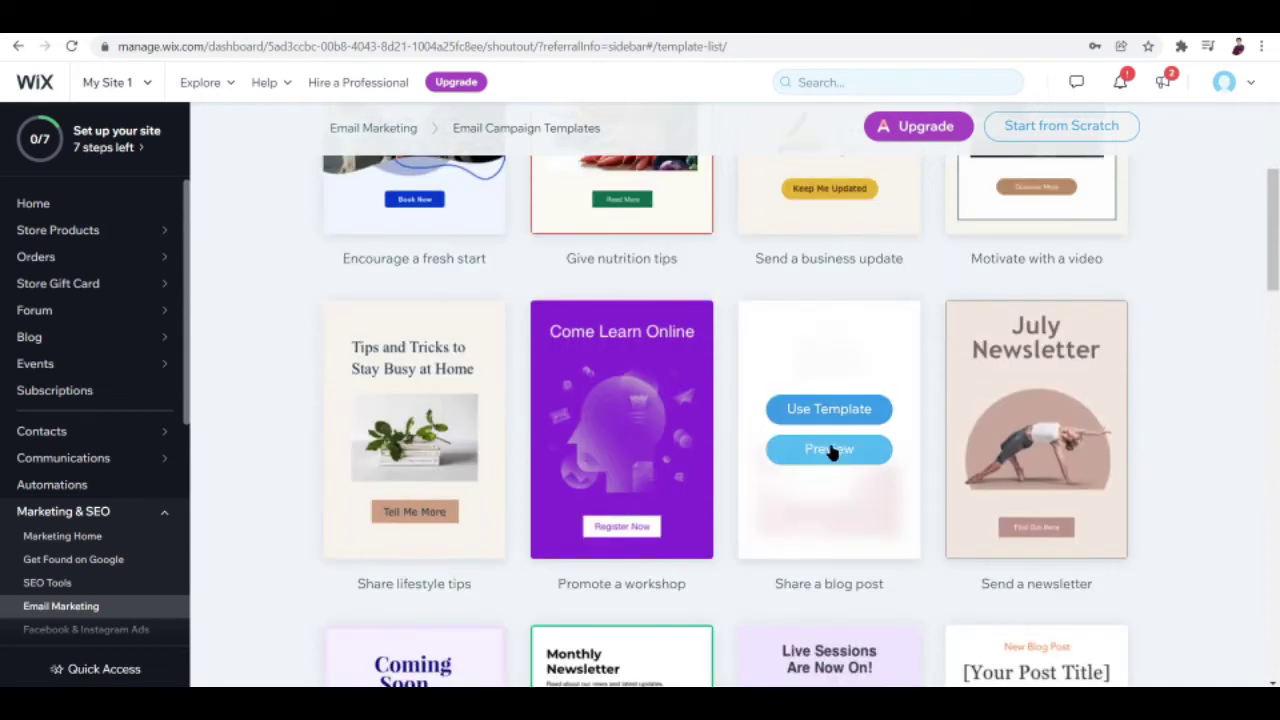
{"action": "scroll", "coordinate": [830, 452], "scroll_direction": "down", "scroll_amount": 2}
{"action": "scroll", "coordinate": [830, 452], "scroll_direction": "down", "scroll_amount": 1}
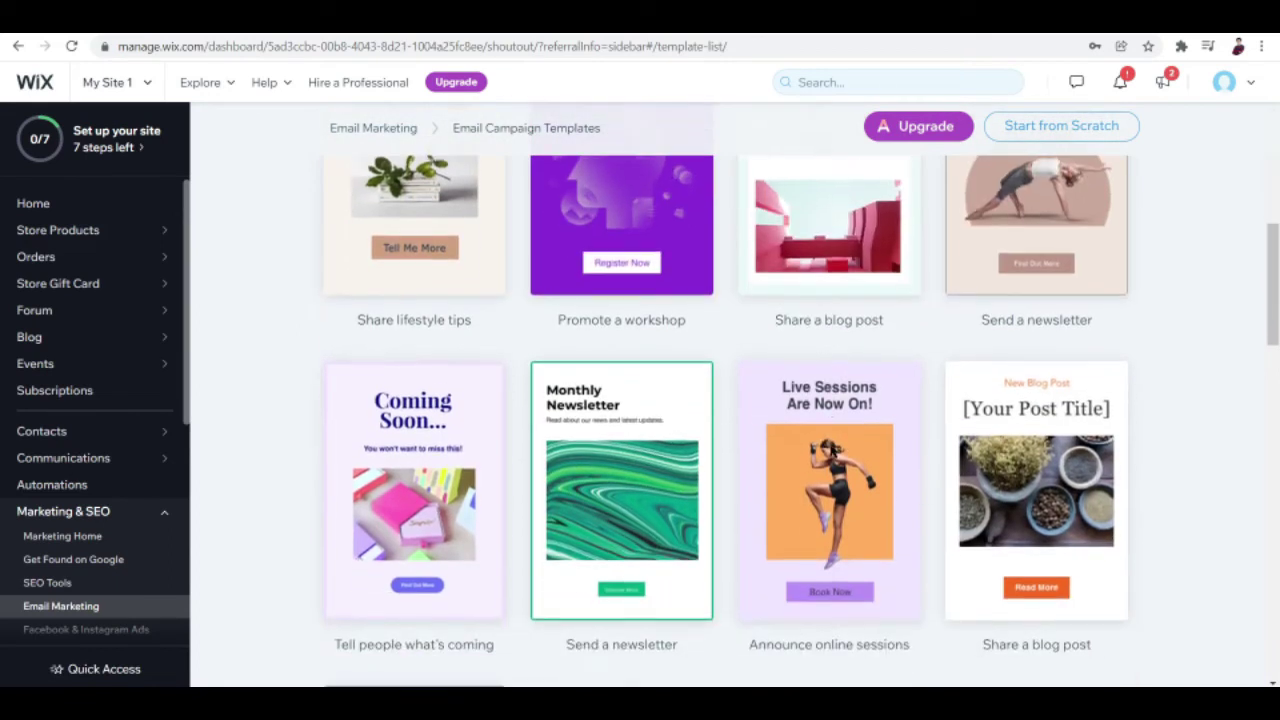
{"action": "scroll", "coordinate": [1123, 294], "scroll_direction": "down", "scroll_amount": 1}
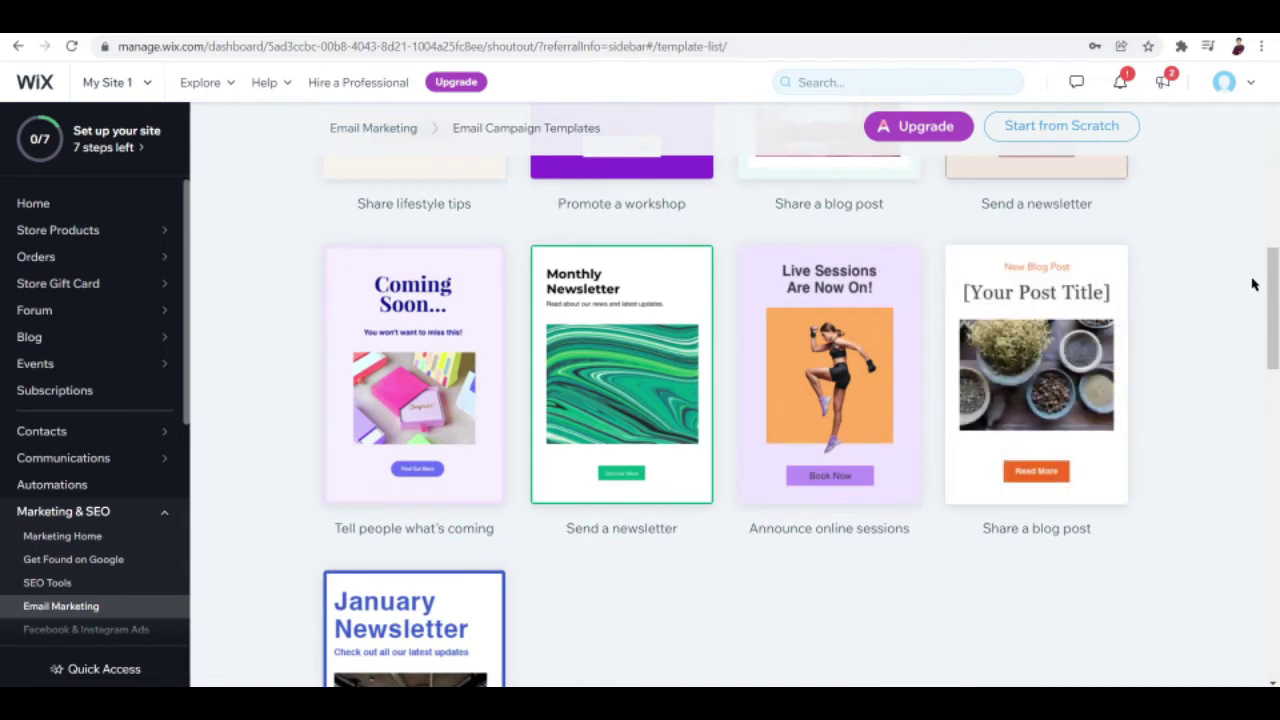
{"action": "scroll", "coordinate": [1020, 374], "scroll_direction": "down", "scroll_amount": 2}
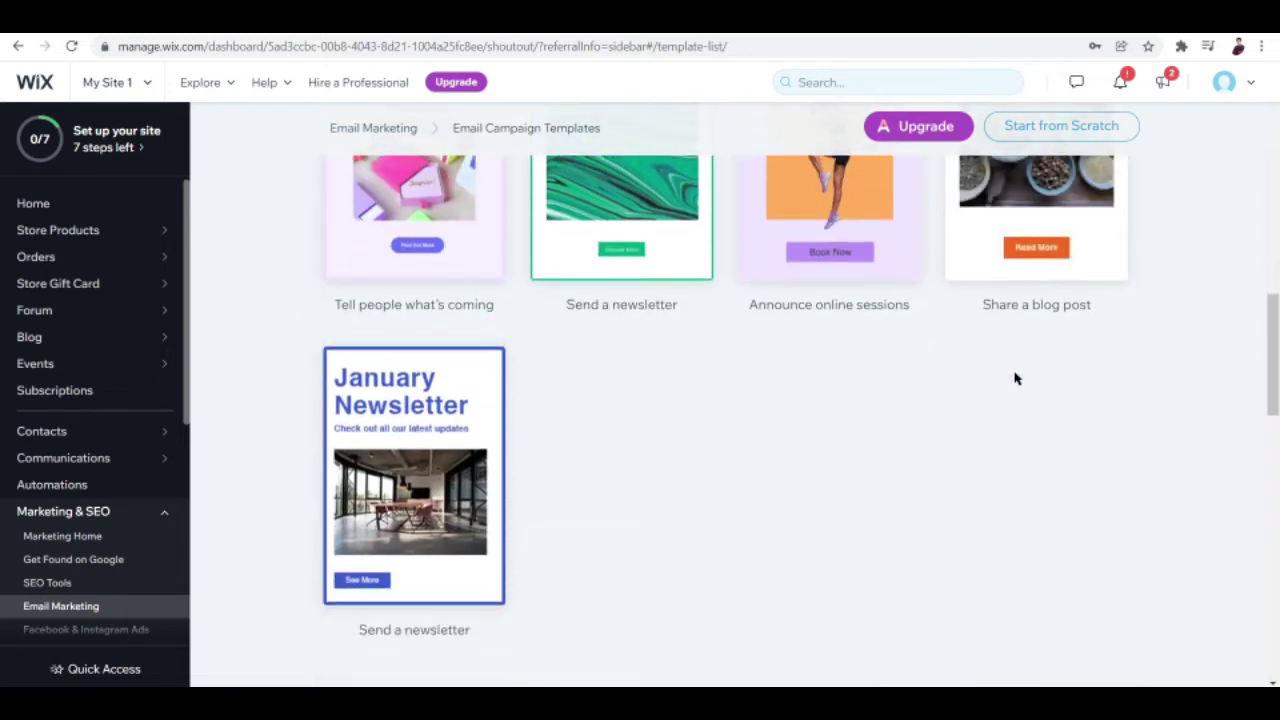
{"action": "scroll", "coordinate": [941, 394], "scroll_direction": "down", "scroll_amount": 3}
{"action": "scroll", "coordinate": [941, 394], "scroll_direction": "down", "scroll_amount": 2}
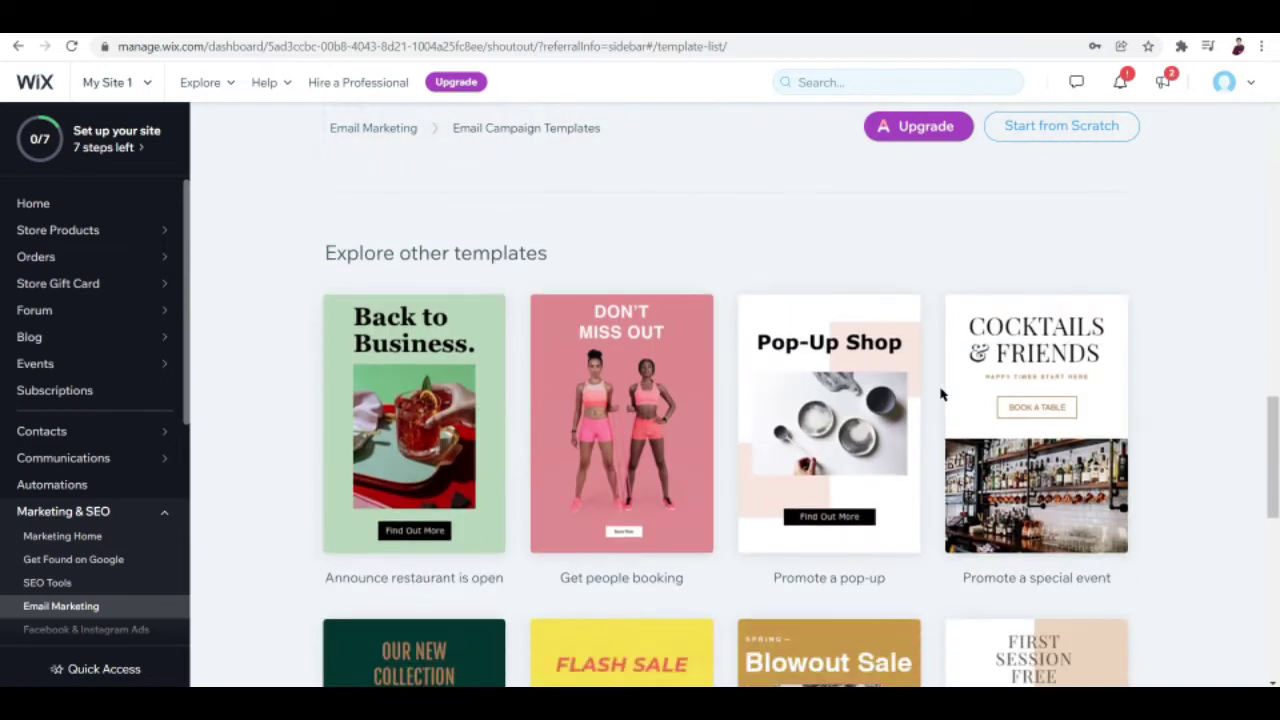
{"action": "scroll", "coordinate": [941, 394], "scroll_direction": "down", "scroll_amount": 1}
{"action": "scroll", "coordinate": [941, 394], "scroll_direction": "down", "scroll_amount": 2}
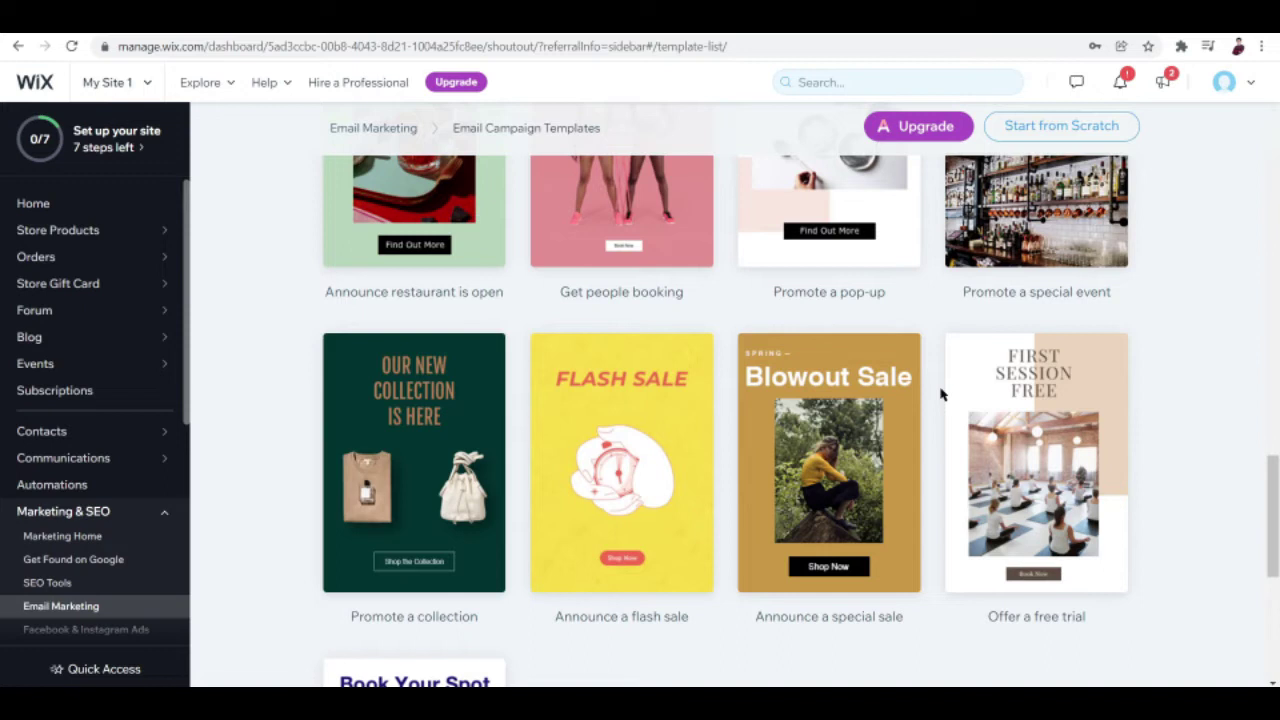
{"action": "mouse_move", "coordinate": [1063, 334]}
{"action": "scroll", "coordinate": [1063, 334], "scroll_direction": "down", "scroll_amount": 2}
{"action": "scroll", "coordinate": [1063, 334], "scroll_direction": "up", "scroll_amount": 2}
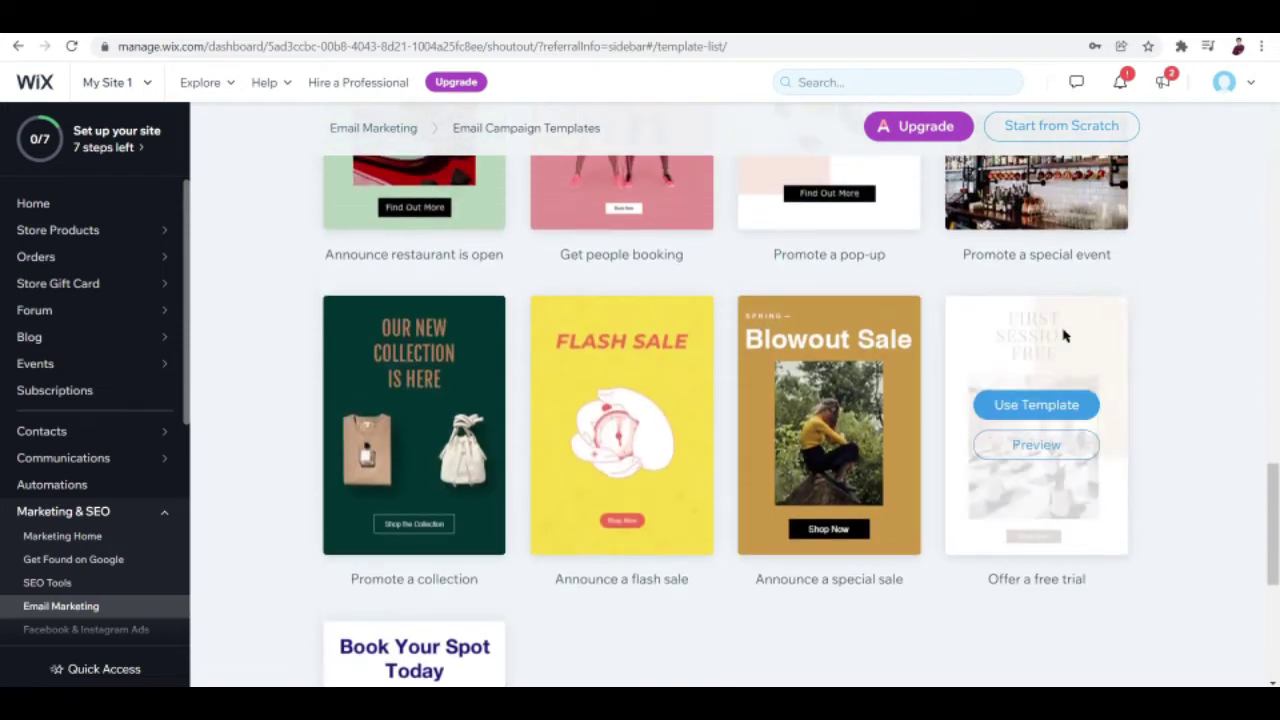
Start a campaign from the "Promote a collection" template and dismiss the Email assistant suggestion.
{"action": "mouse_move", "coordinate": [385, 418]}
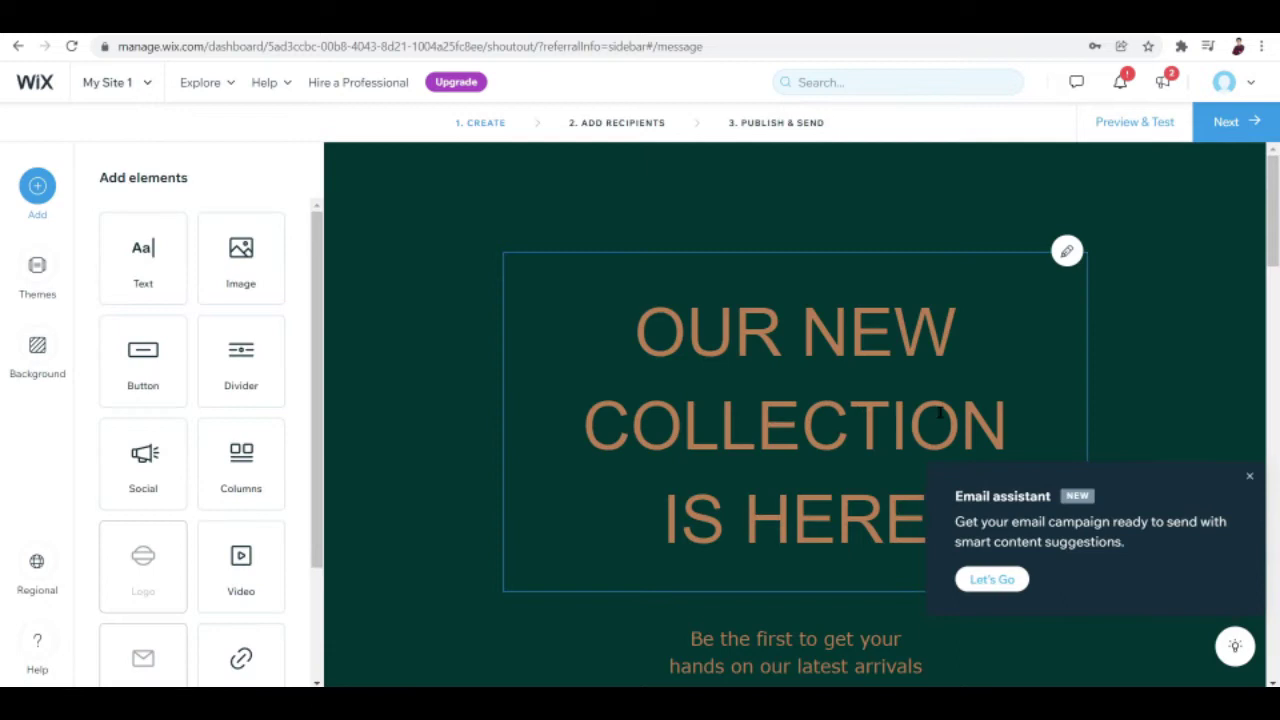
{"action": "left_click", "coordinate": [1249, 478]}
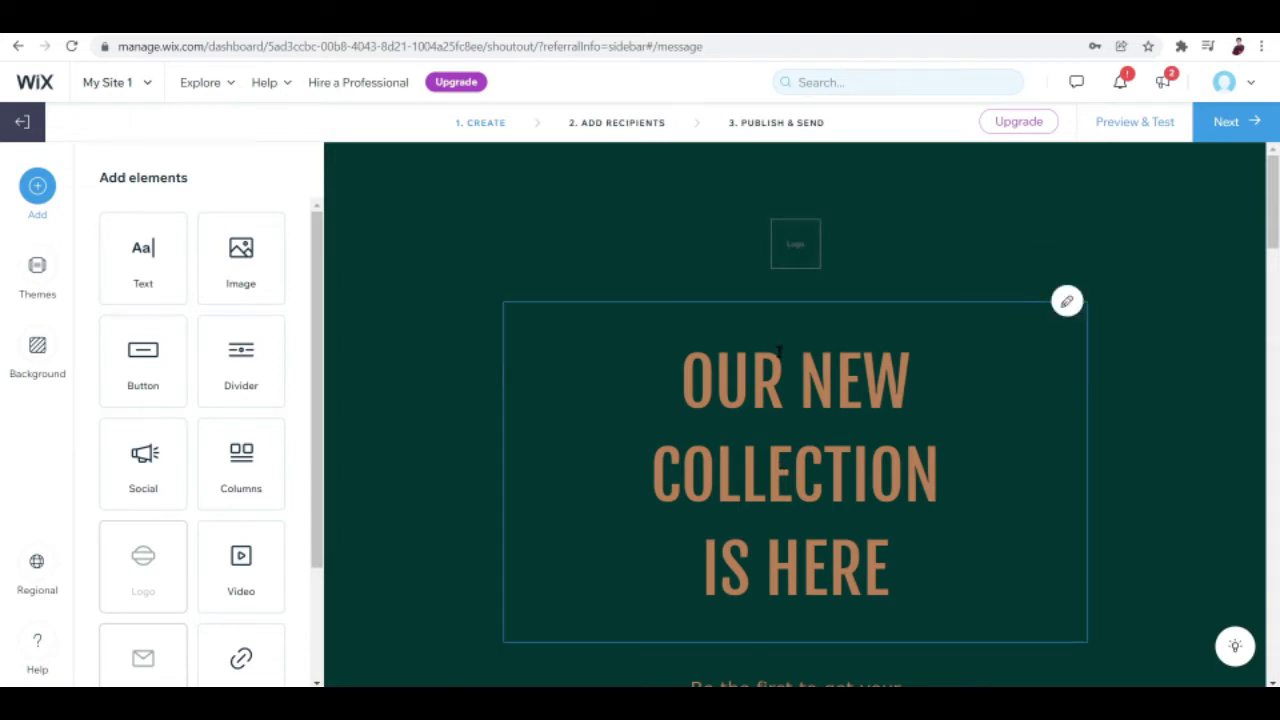
Review the whole layout of the collection email, from the logo and headline down to the closing sections.
{"action": "scroll", "coordinate": [779, 350], "scroll_direction": "down", "scroll_amount": 2}
{"action": "scroll", "coordinate": [779, 350], "scroll_direction": "down", "scroll_amount": 10}
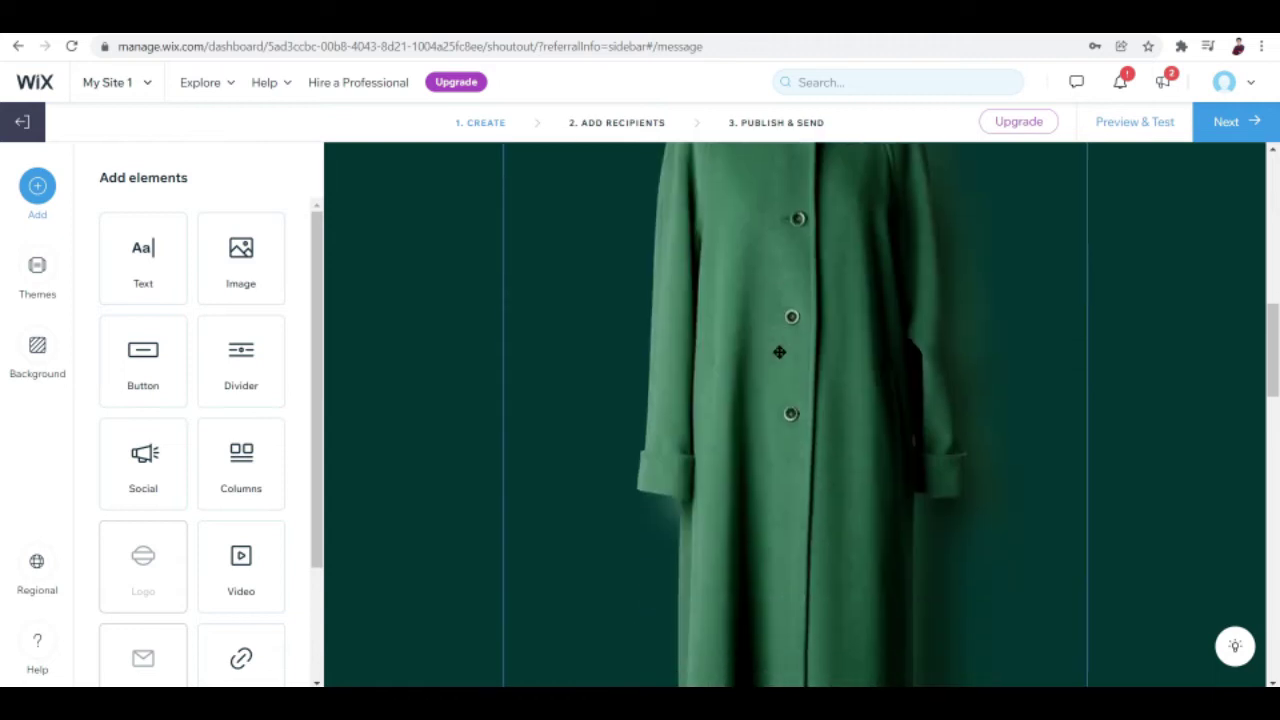
{"action": "scroll", "coordinate": [779, 352], "scroll_direction": "down", "scroll_amount": 6}
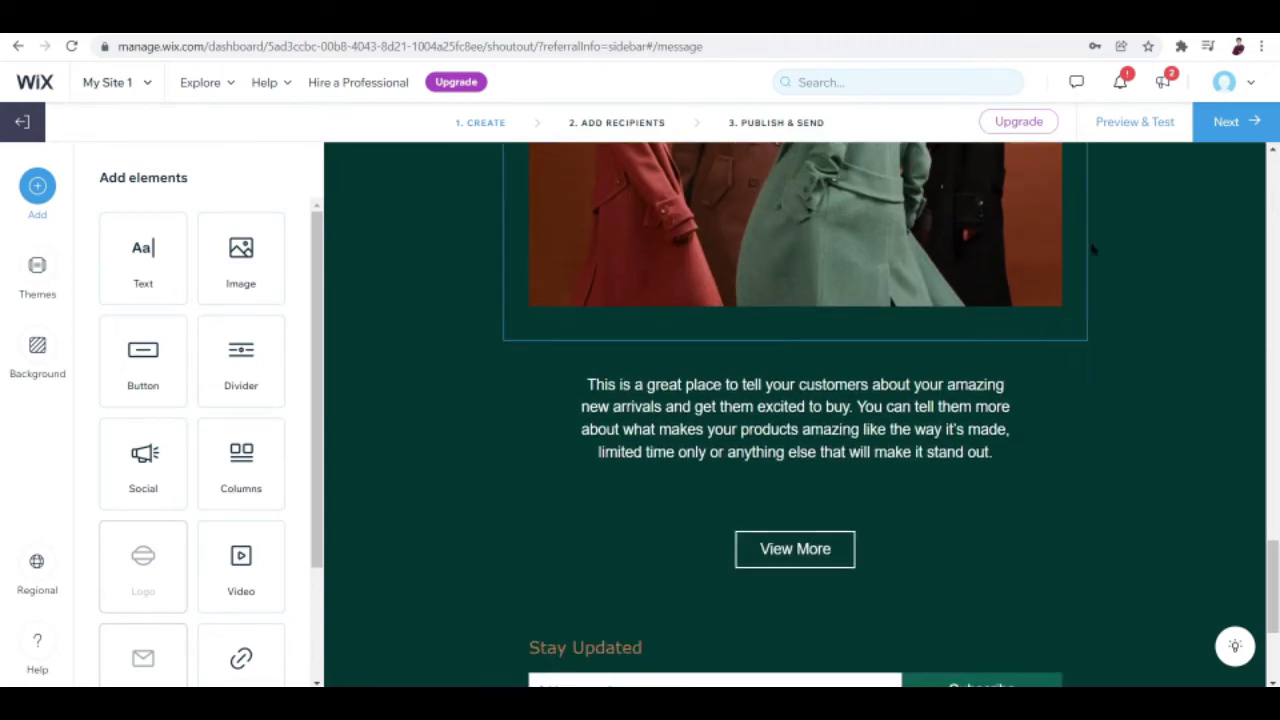
{"action": "scroll", "coordinate": [1277, 256], "scroll_direction": "up", "scroll_amount": 5}
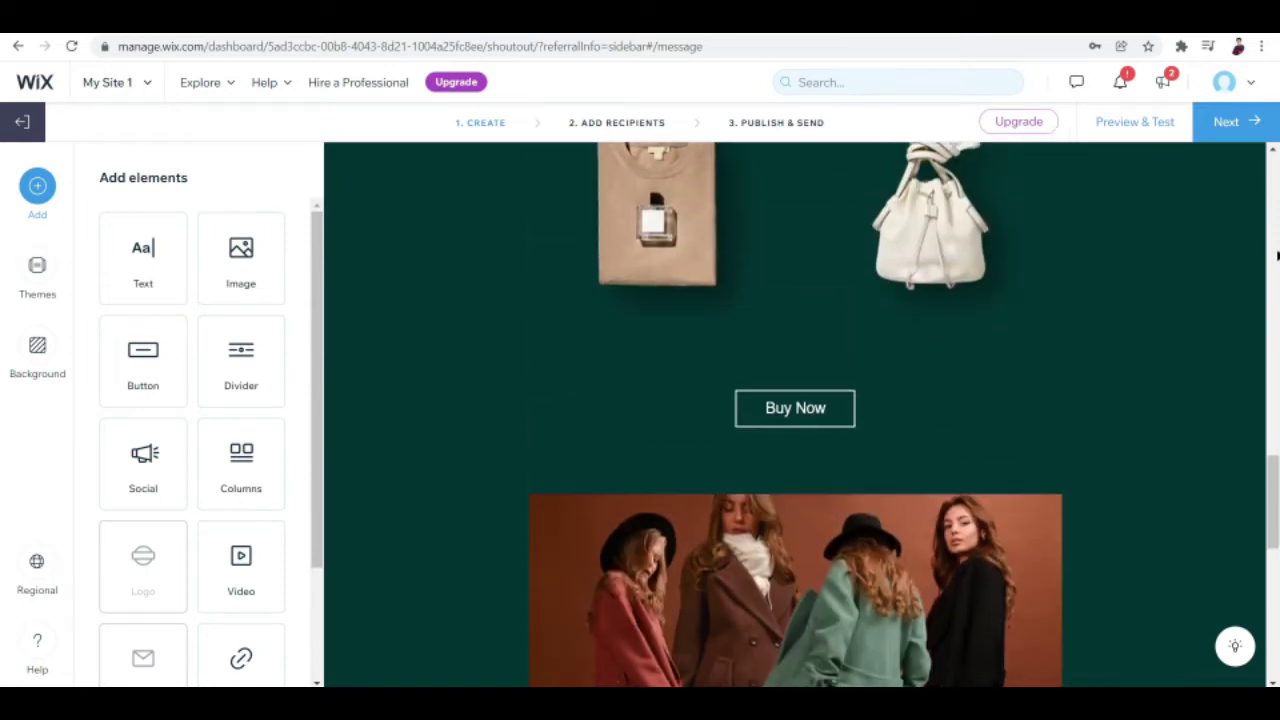
{"action": "scroll", "coordinate": [1277, 256], "scroll_direction": "up", "scroll_amount": 3}
{"action": "scroll", "coordinate": [1160, 320], "scroll_direction": "up", "scroll_amount": 4}
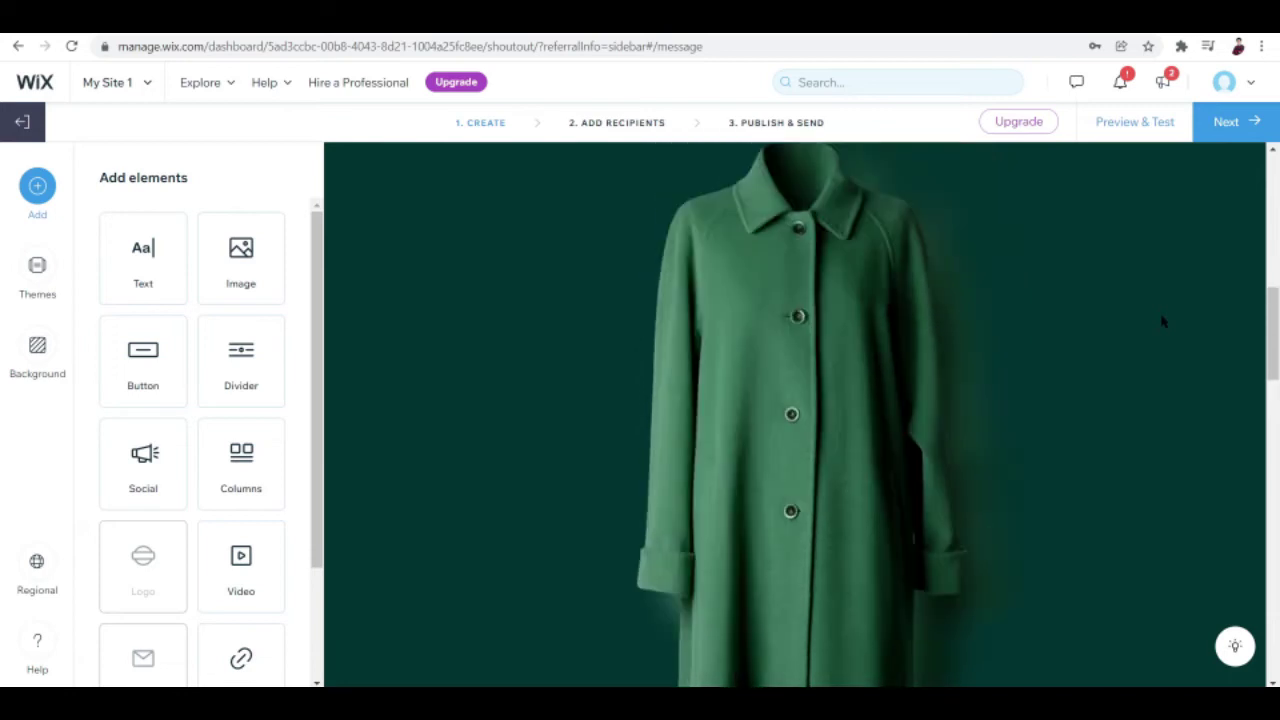
{"action": "scroll", "coordinate": [1162, 320], "scroll_direction": "up", "scroll_amount": 8}
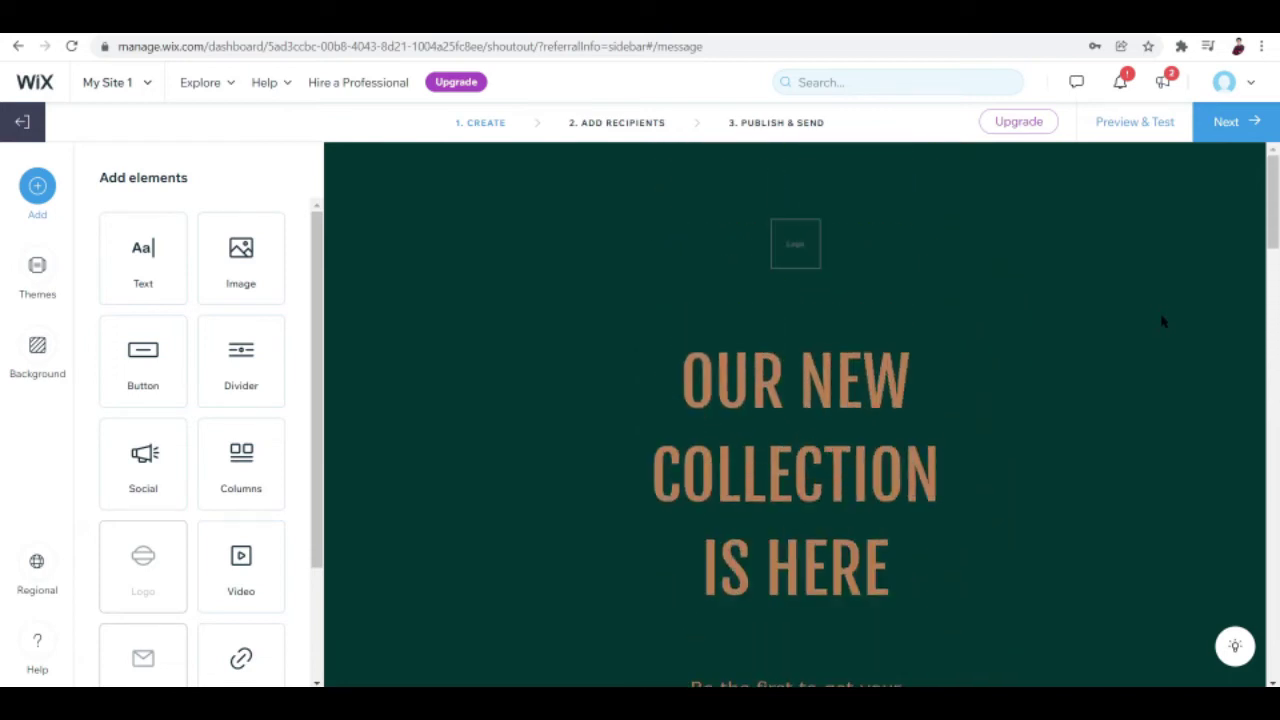
{"action": "scroll", "coordinate": [1162, 320], "scroll_direction": "down", "scroll_amount": 15}
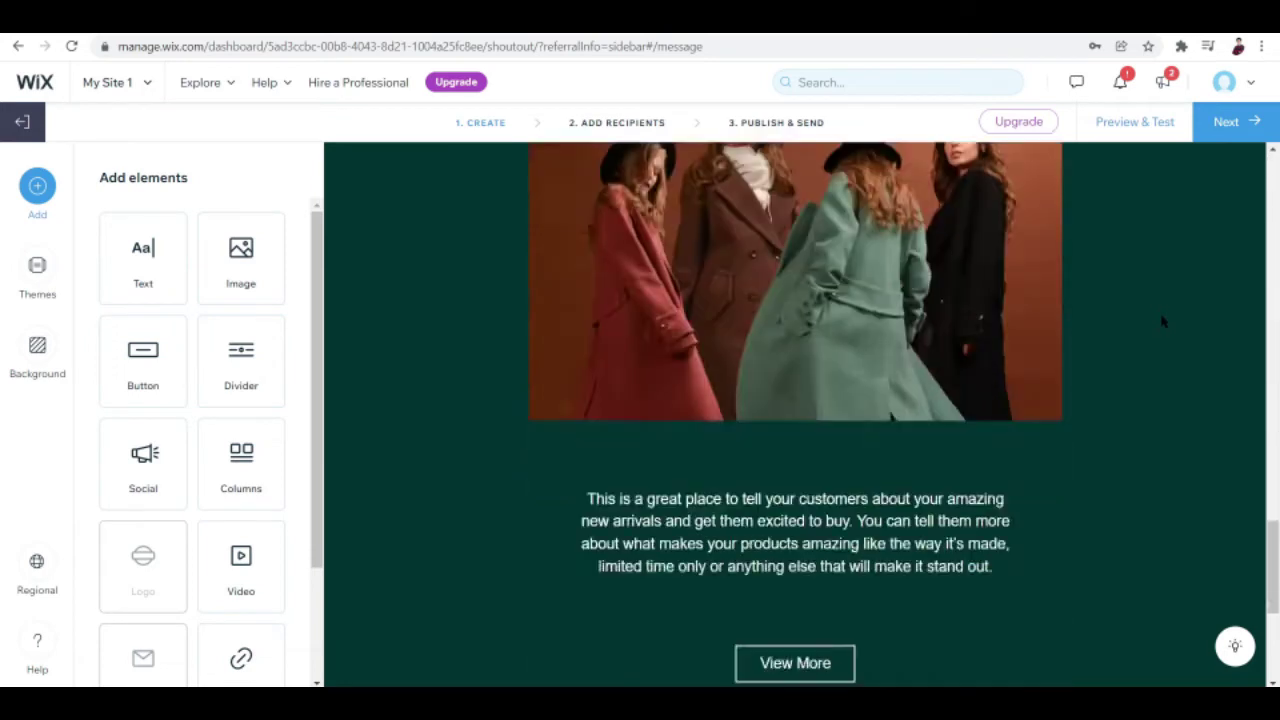
{"action": "scroll", "coordinate": [1162, 320], "scroll_direction": "up", "scroll_amount": 15}
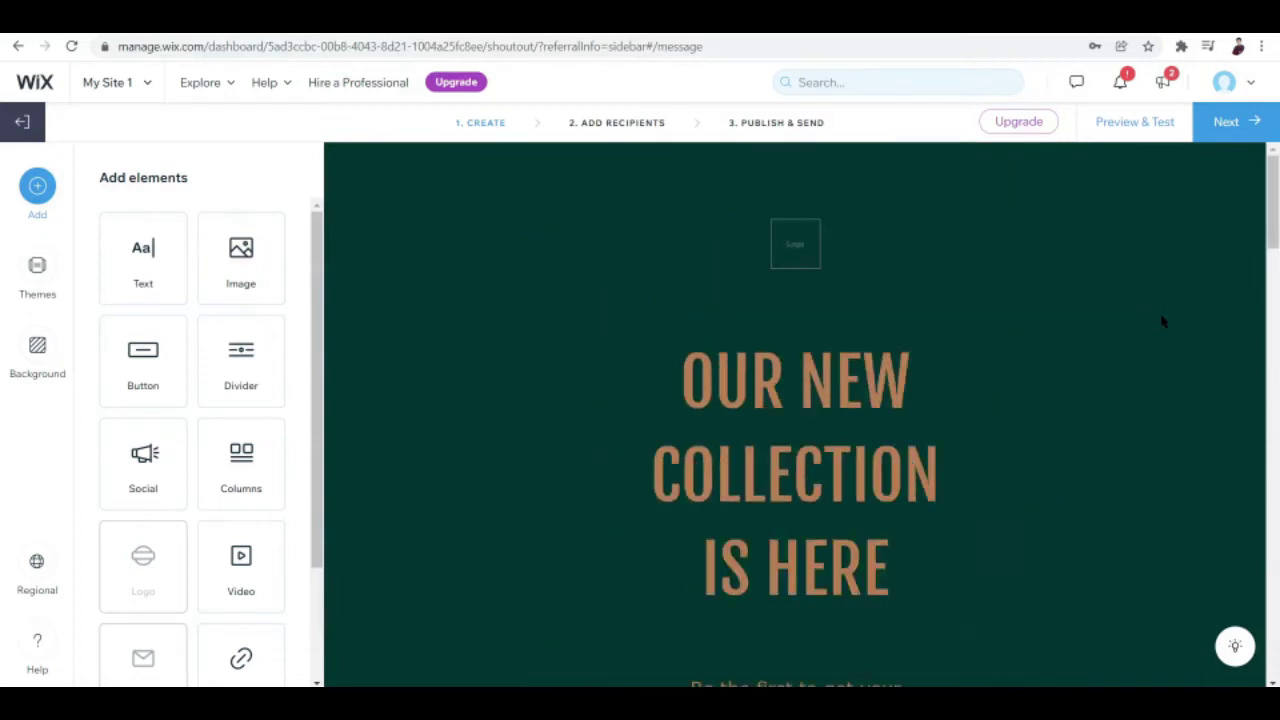
{"action": "scroll", "coordinate": [1162, 320], "scroll_direction": "down", "scroll_amount": 2}
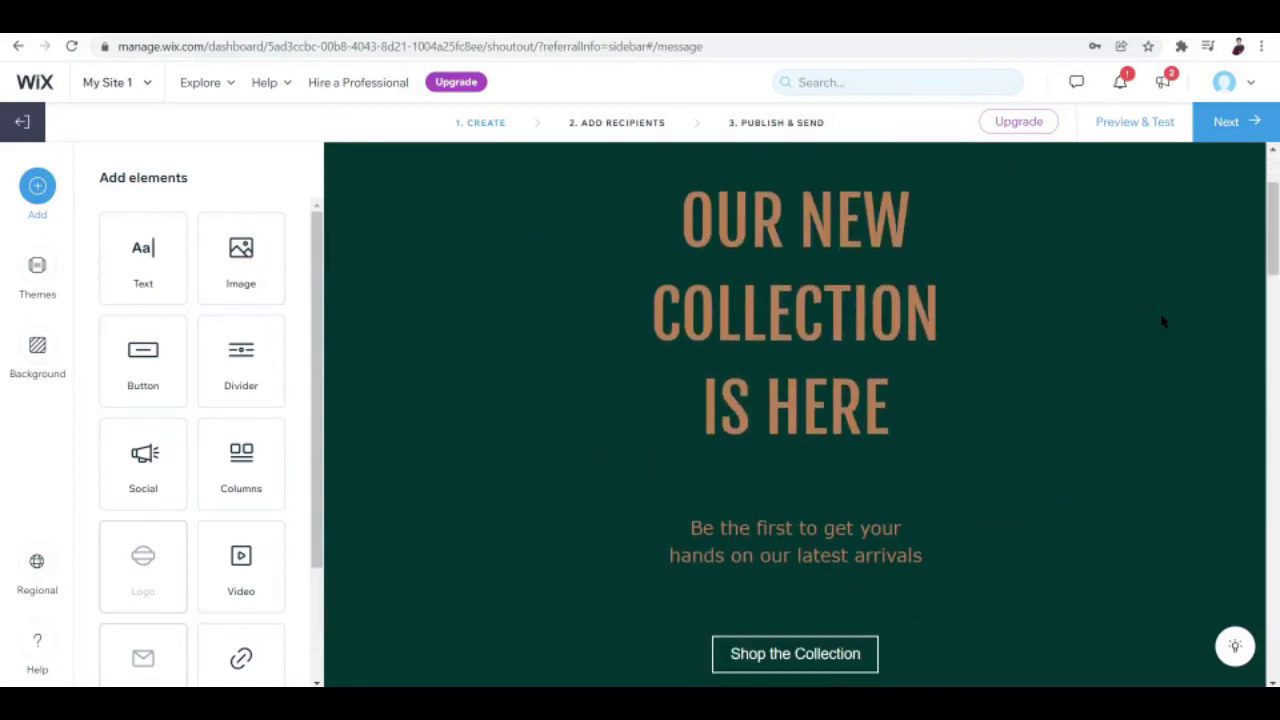
{"action": "scroll", "coordinate": [1162, 320], "scroll_direction": "up", "scroll_amount": 2}
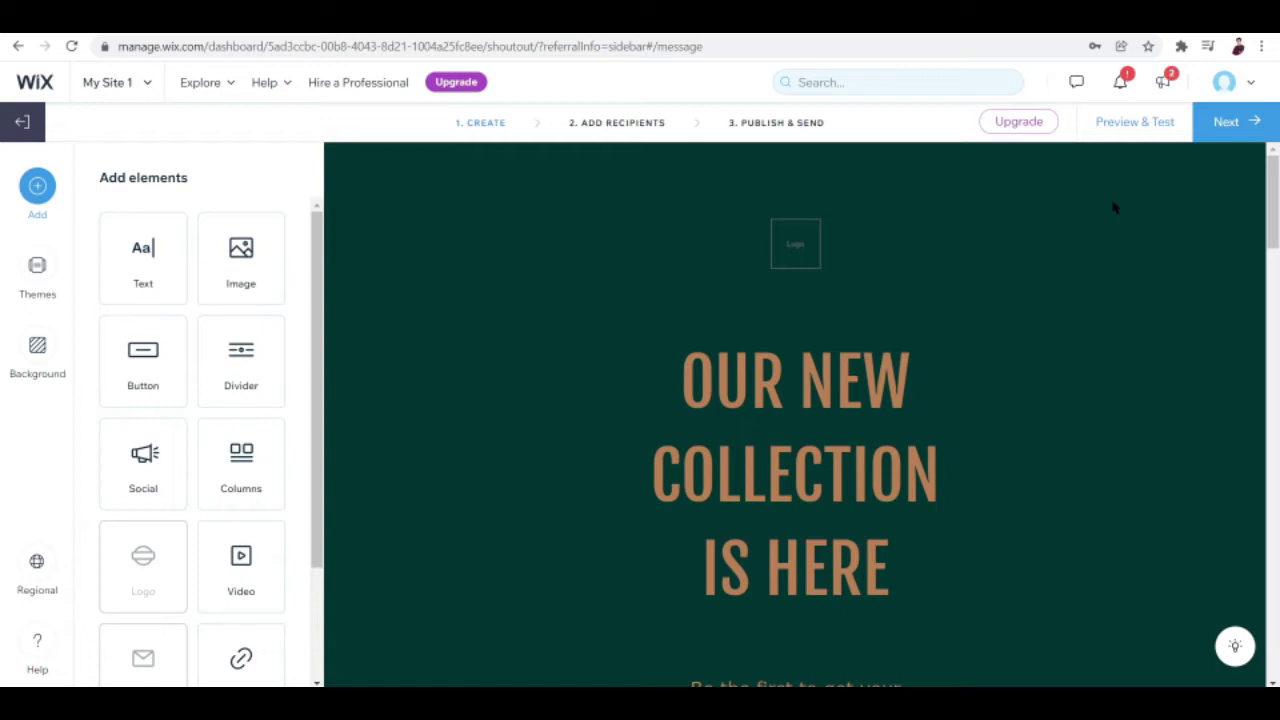
{"action": "scroll", "coordinate": [1115, 207], "scroll_direction": "down", "scroll_amount": 2}
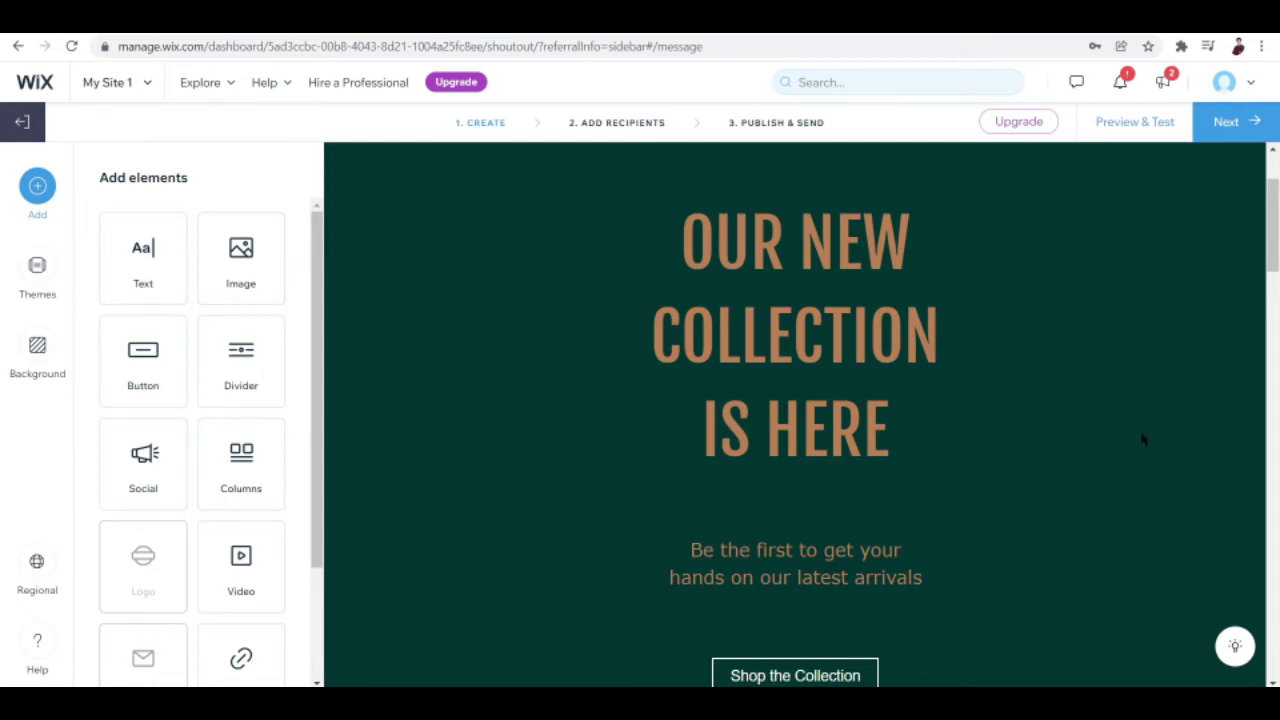
Open the "Portfolio texts" sticky note and place it over the email editor.
{"action": "mouse_move", "coordinate": [345, 710]}
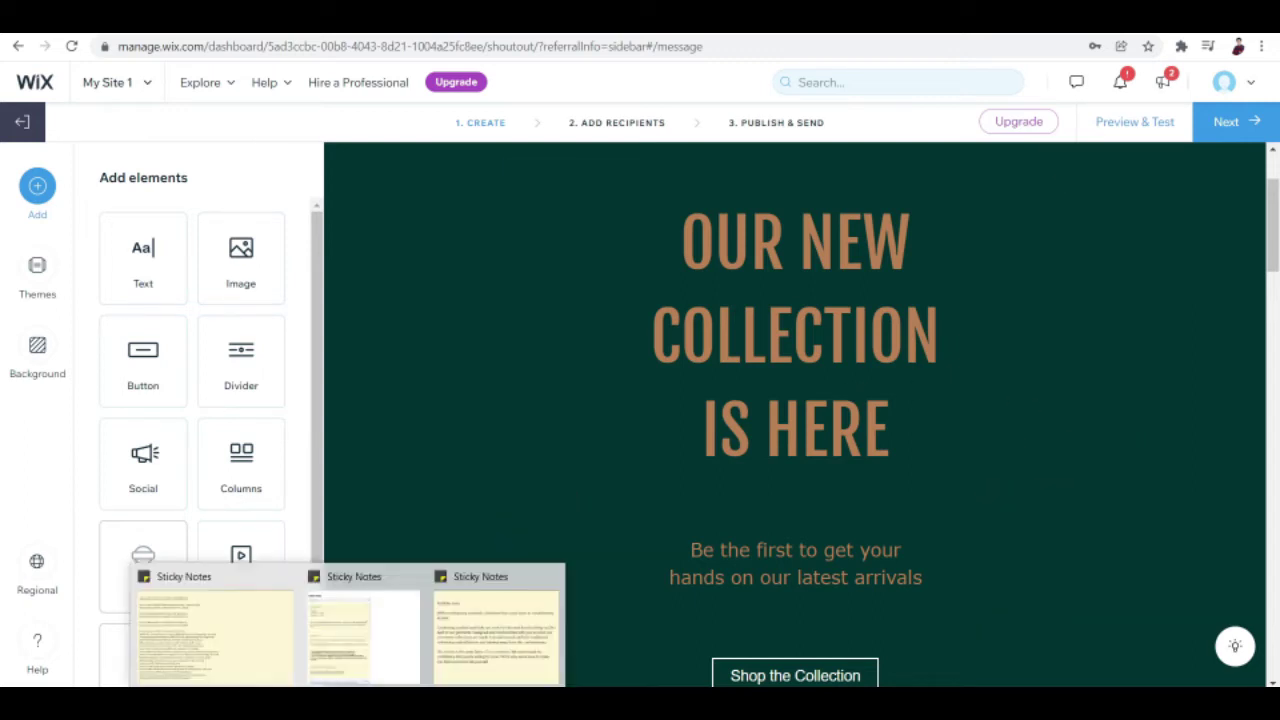
{"action": "left_click", "coordinate": [504, 645]}
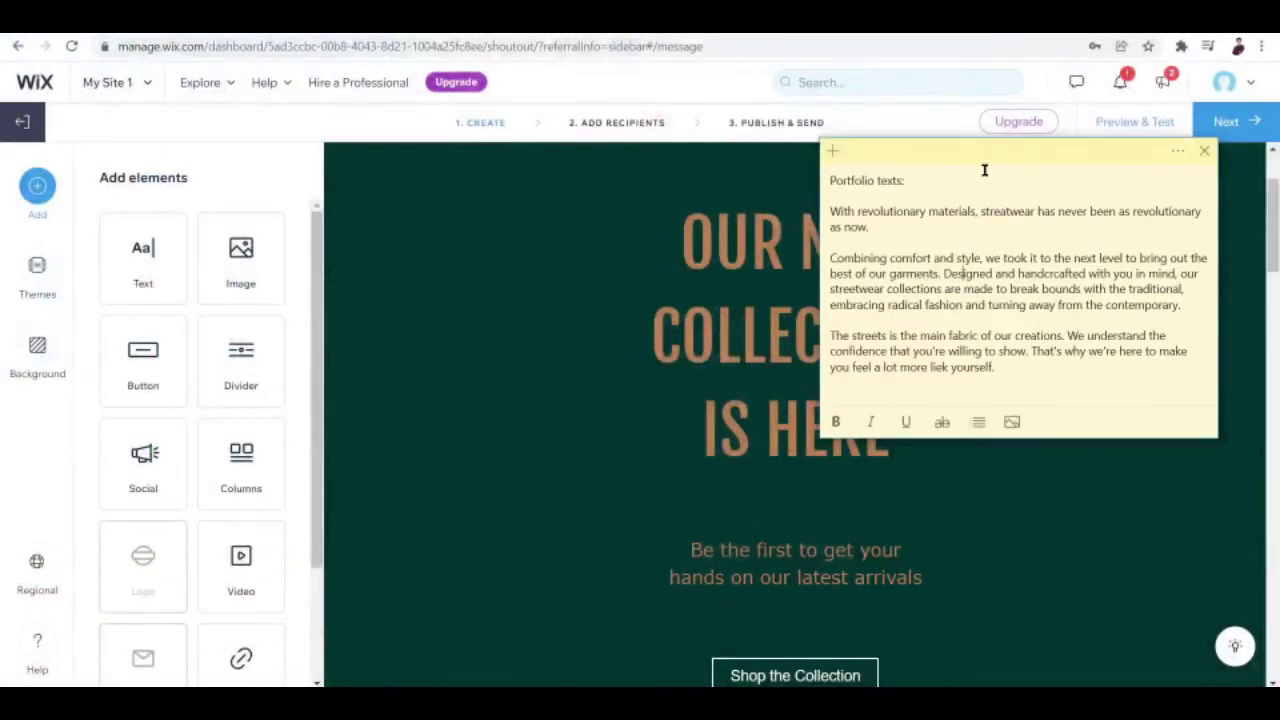
{"action": "mouse_move", "coordinate": [971, 163]}
{"action": "left_mouse_down"}
{"action": "mouse_move", "coordinate": [877, 171]}
{"action": "mouse_move", "coordinate": [952, 168]}
{"action": "left_mouse_up"}
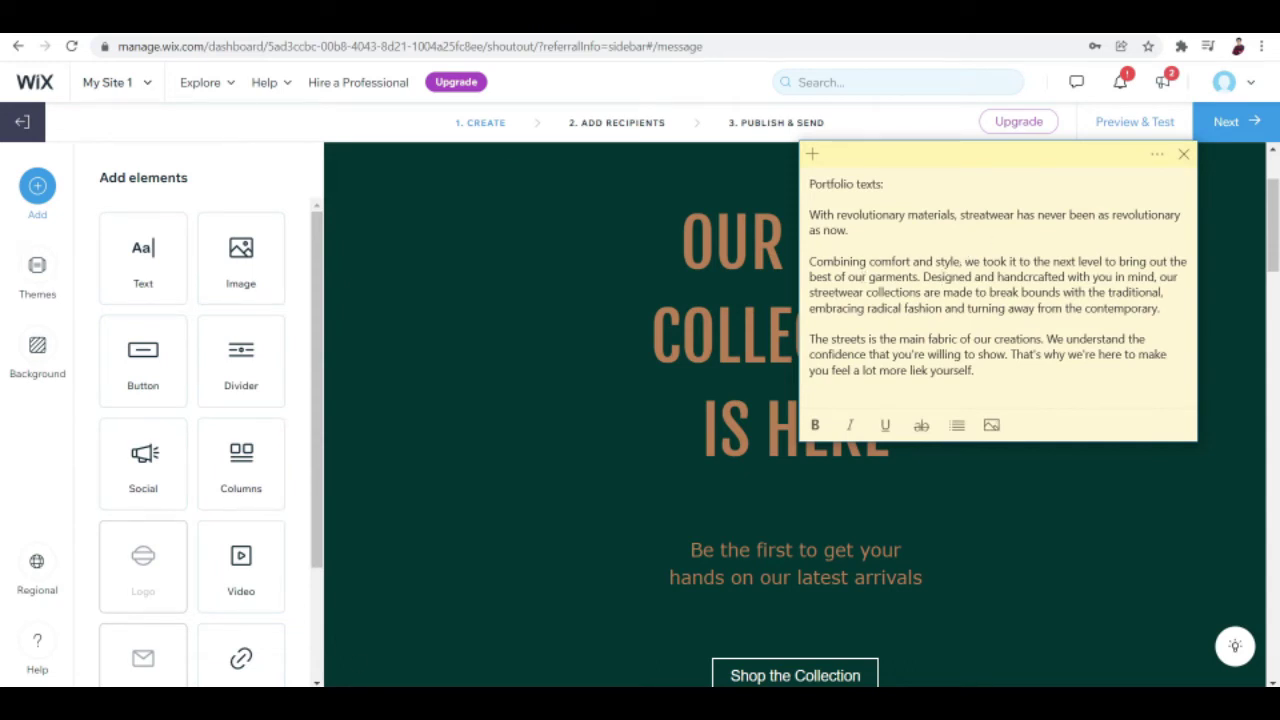
Open the Portfolio folder in Downloads in File Explorer, view it beside the sticky note, and return to the email editor.
{"action": "key", "text": "alt+Tab"}
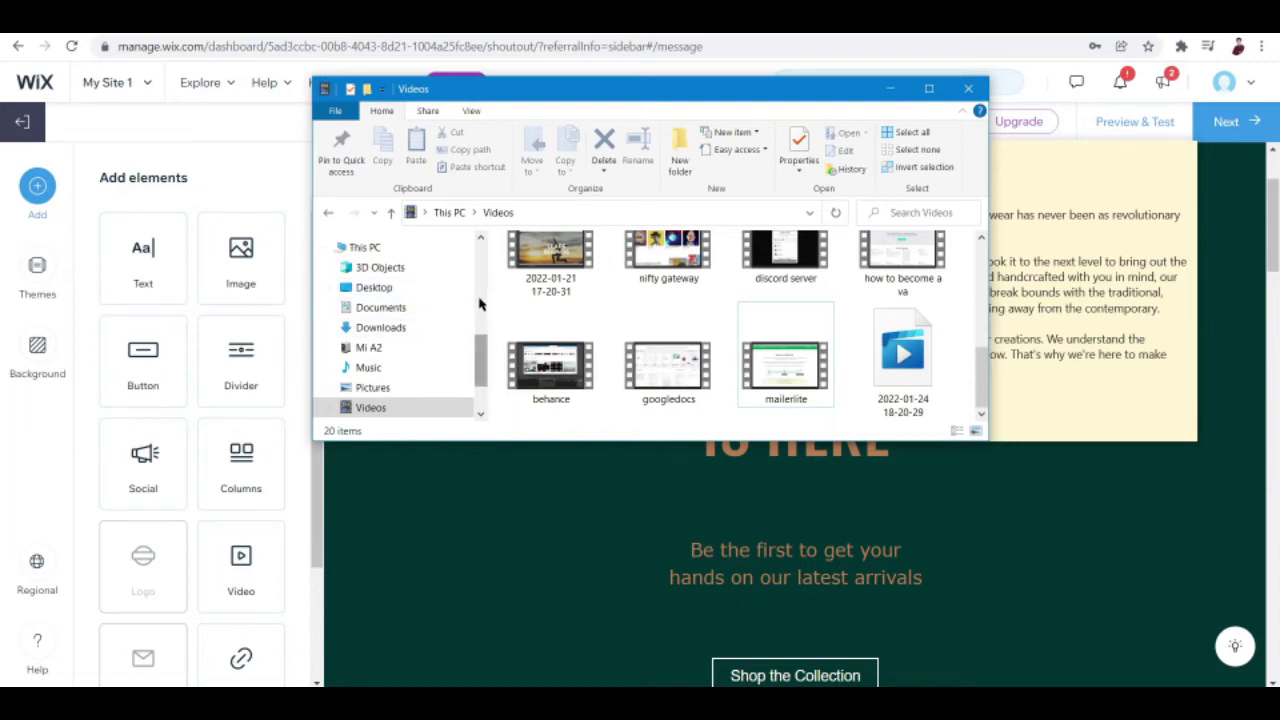
{"action": "left_click_drag", "start_coordinate": [484, 349], "coordinate": [463, 257]}
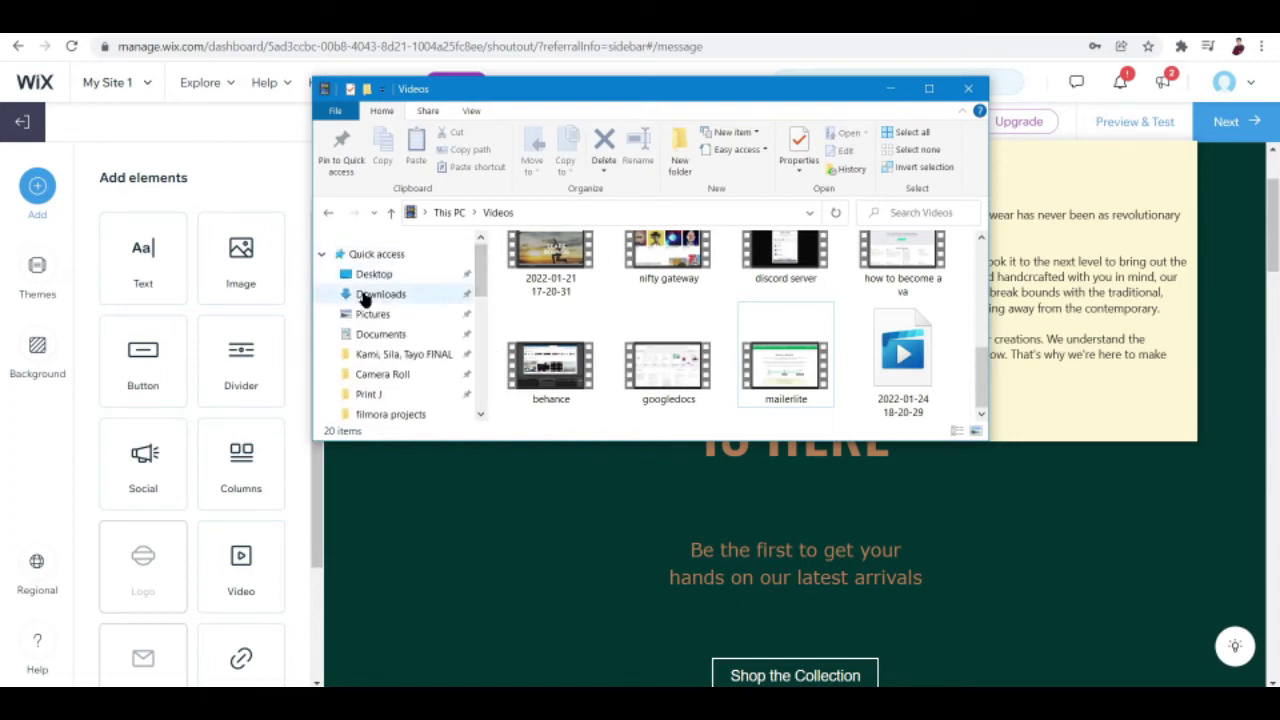
{"action": "left_click", "coordinate": [363, 295]}
{"action": "scroll", "coordinate": [641, 290], "scroll_direction": "down", "scroll_amount": 2}
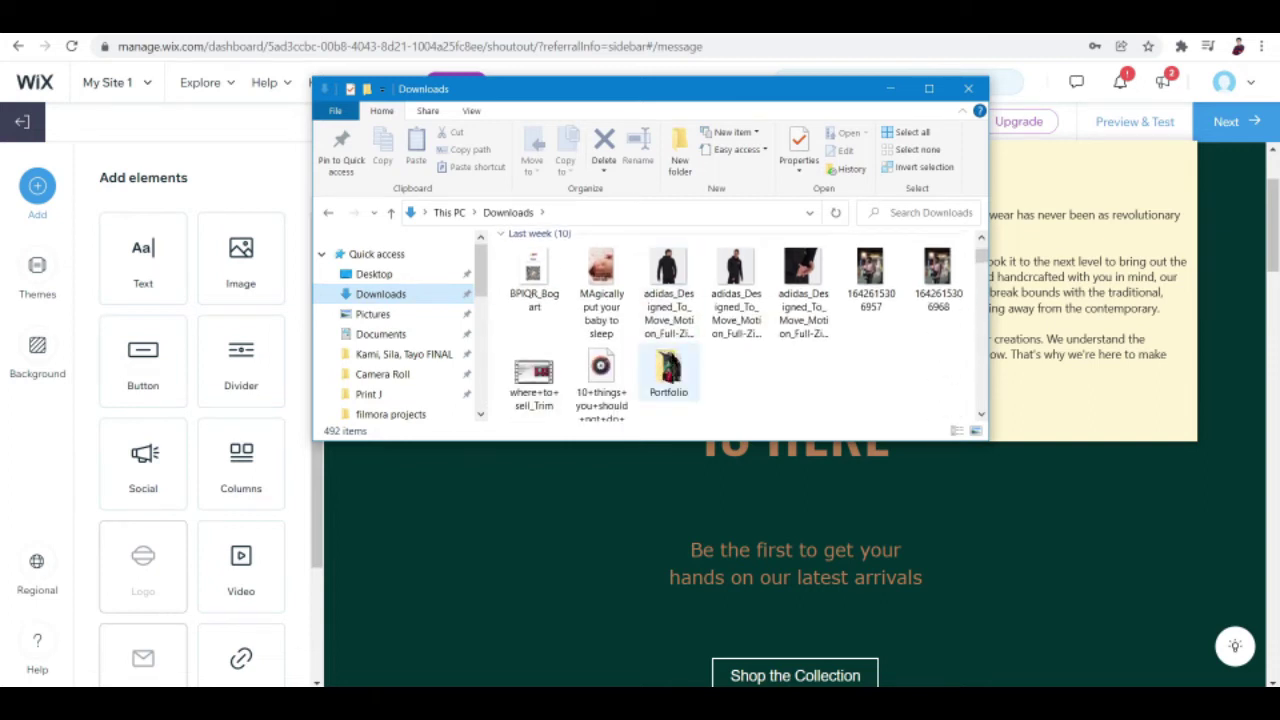
{"action": "double_click", "coordinate": [666, 372]}
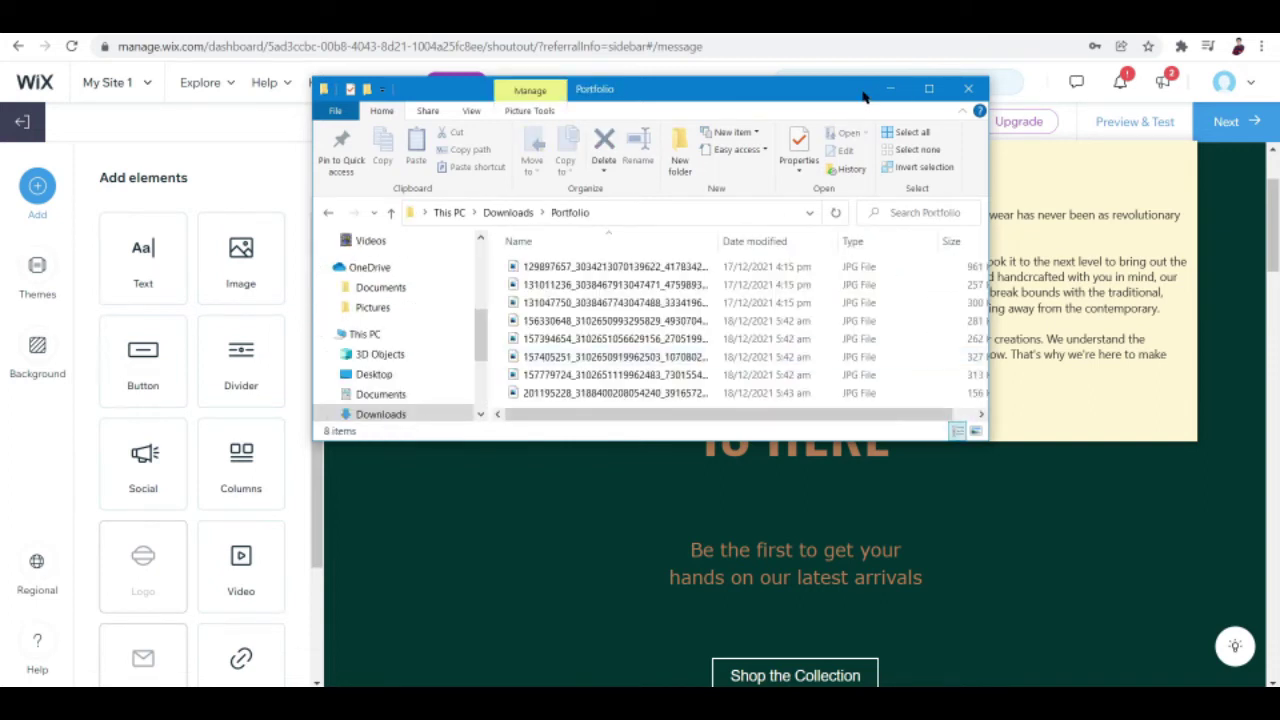
{"action": "left_click_drag", "start_coordinate": [871, 95], "coordinate": [815, 125]}
{"action": "left_click", "coordinate": [1014, 217]}
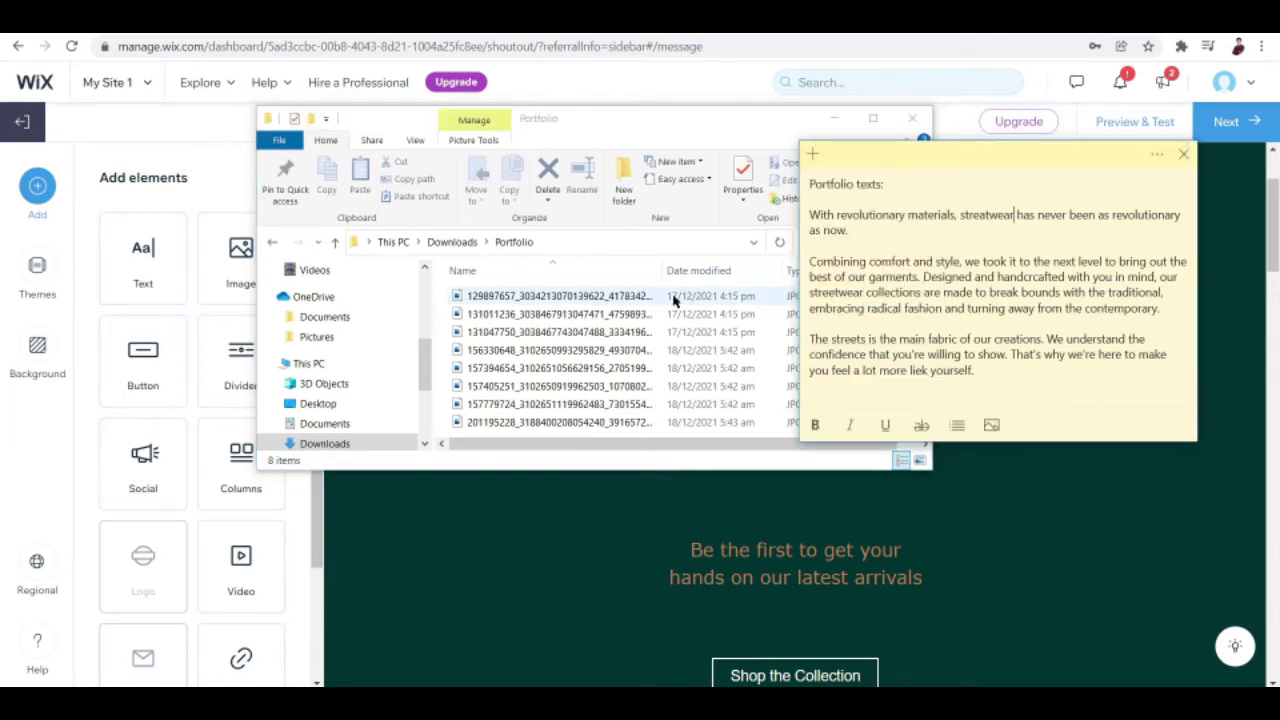
{"action": "left_click", "coordinate": [1097, 523]}
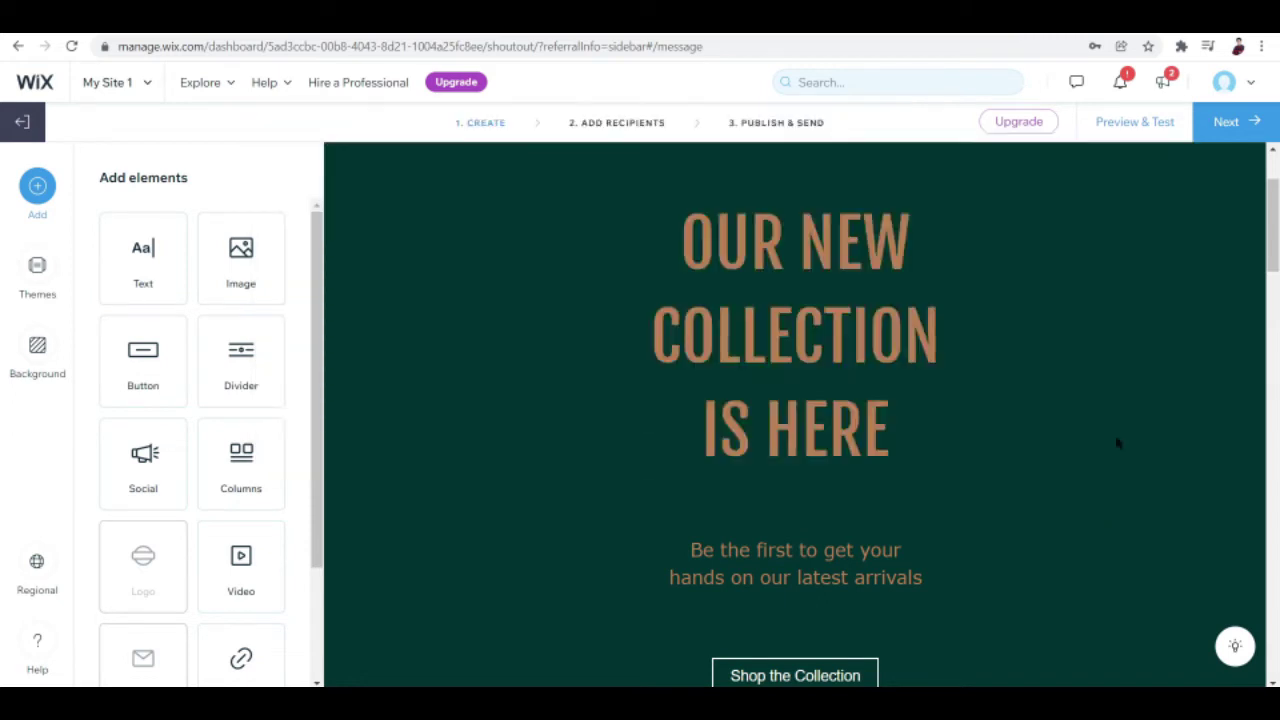
Apply the ONYX theme to the collection email.
{"action": "left_click_drag", "start_coordinate": [1273, 256], "coordinate": [1275, 228]}
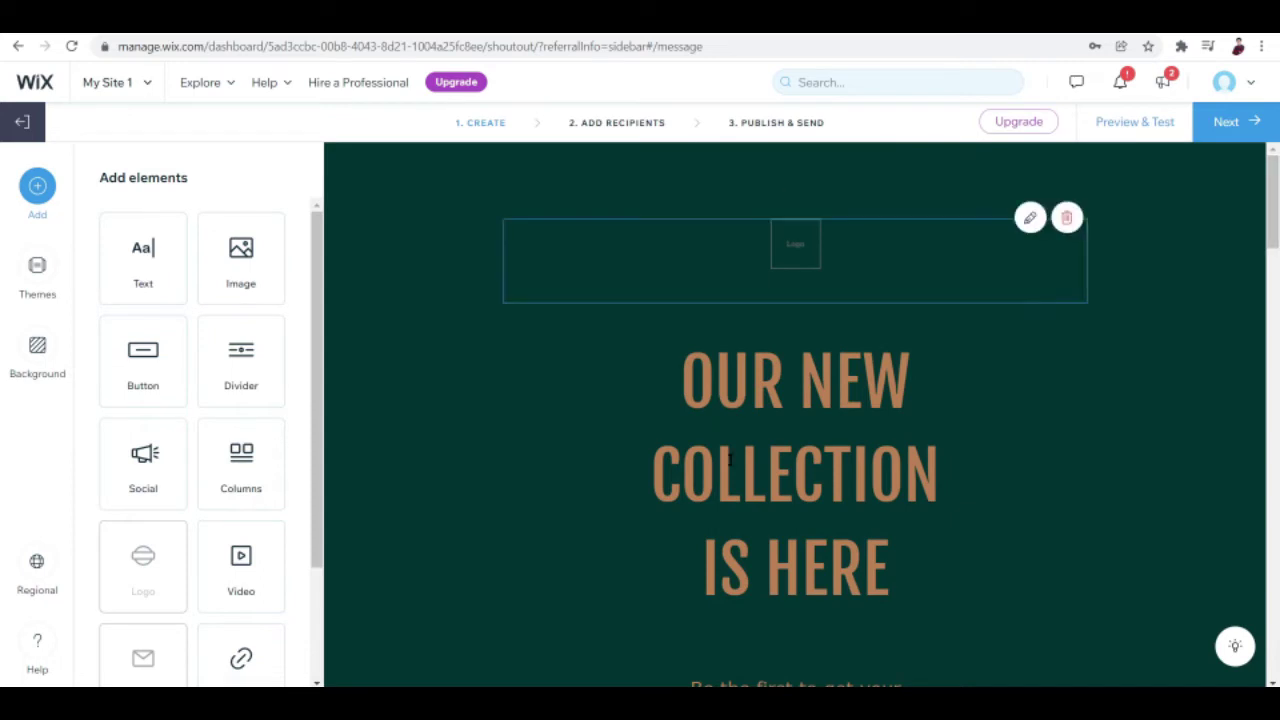
{"action": "left_click_drag", "start_coordinate": [1273, 200], "coordinate": [1275, 143]}
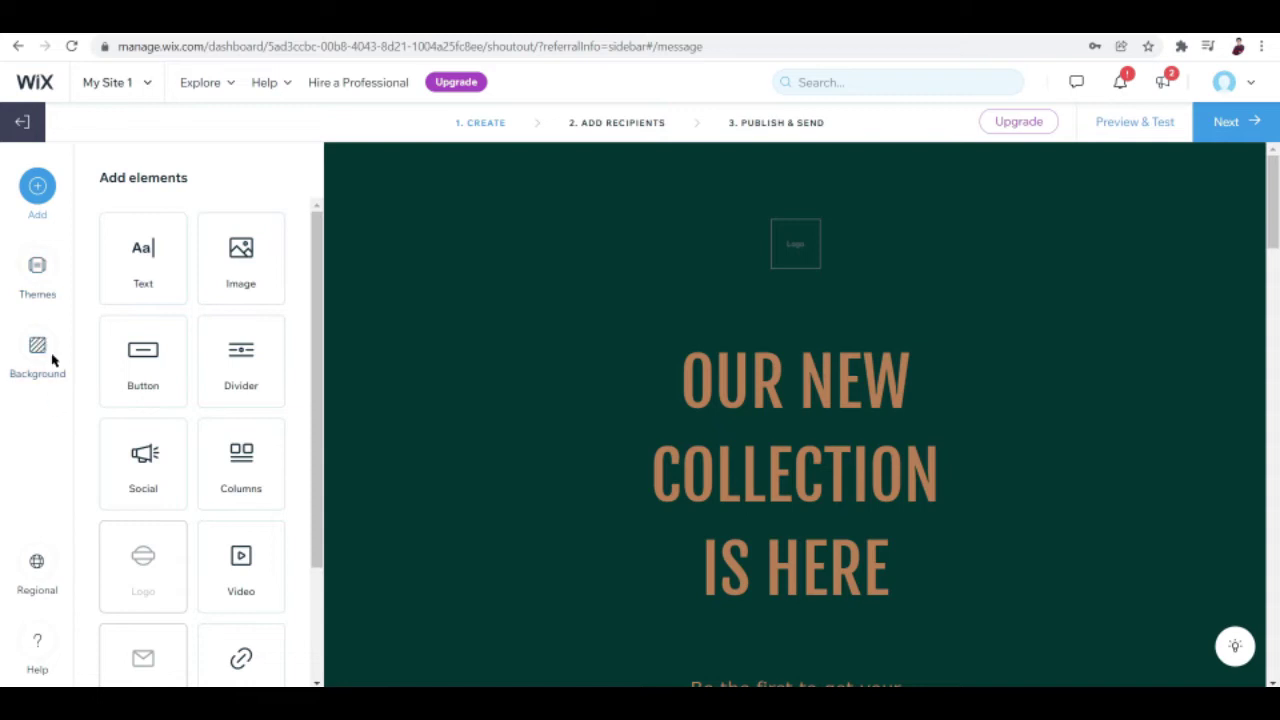
{"action": "left_click", "coordinate": [37, 264]}
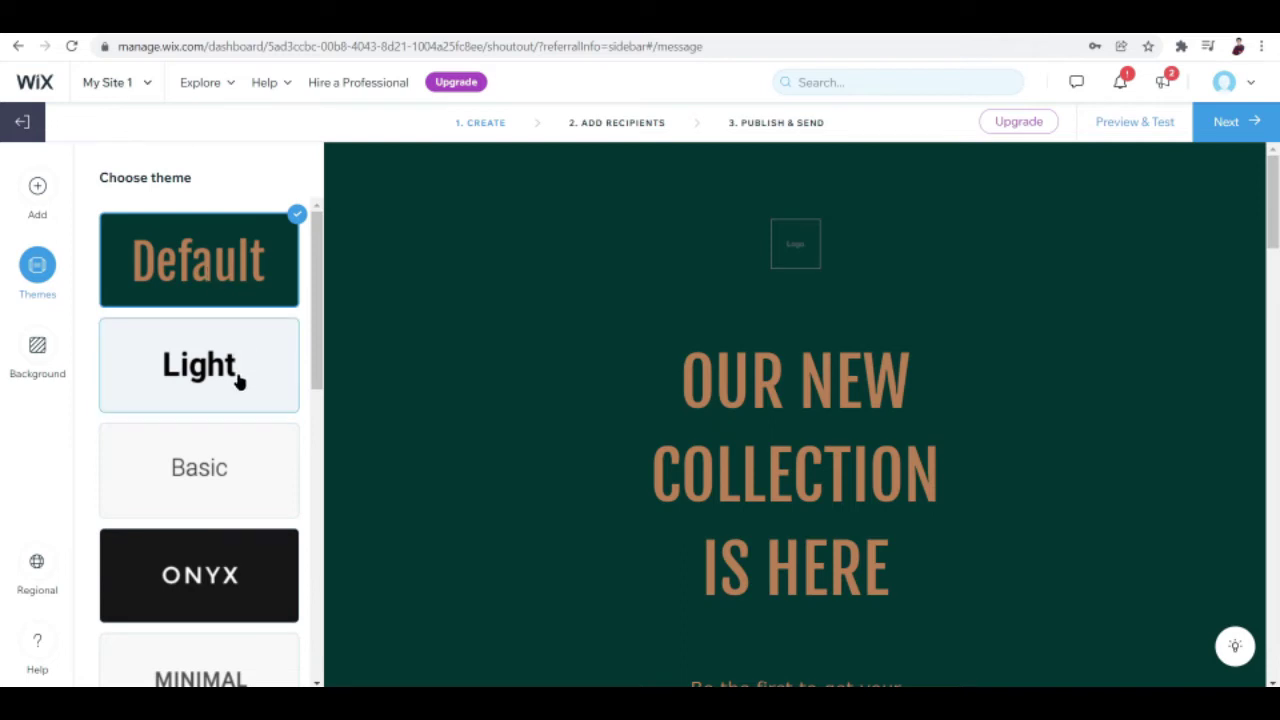
{"action": "scroll", "coordinate": [240, 376], "scroll_direction": "down", "scroll_amount": 1}
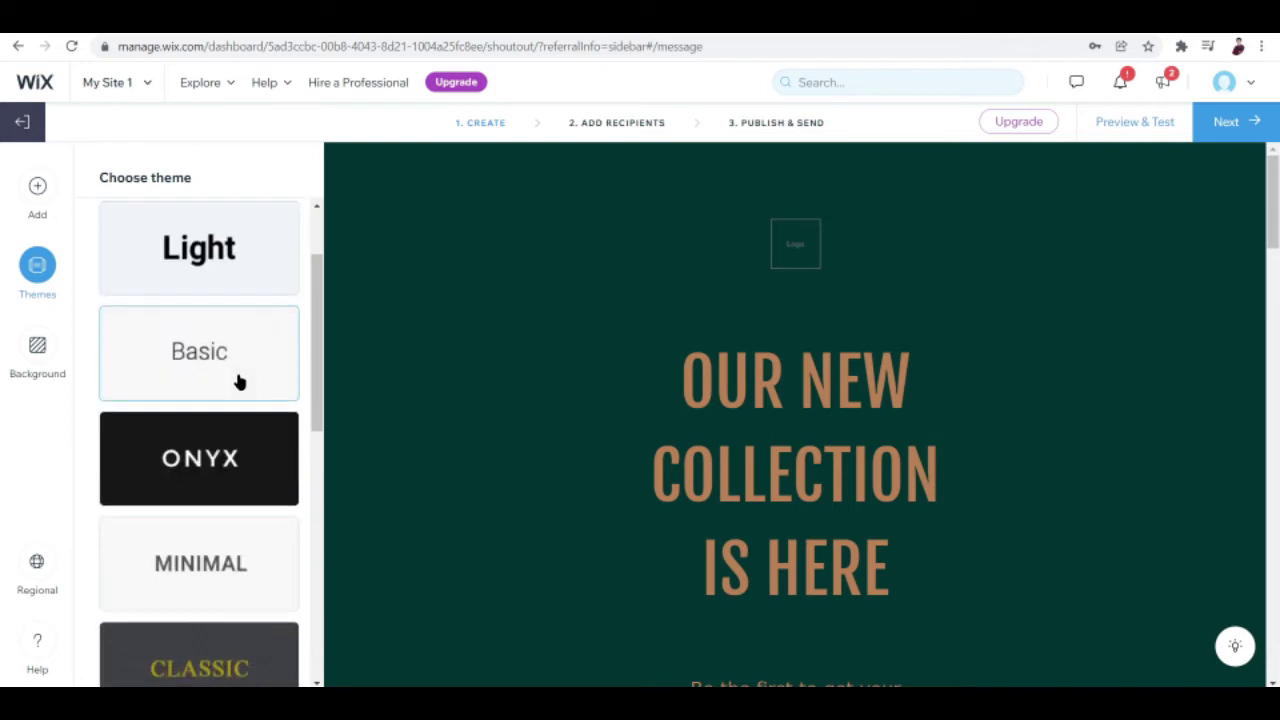
{"action": "left_click", "coordinate": [203, 446]}
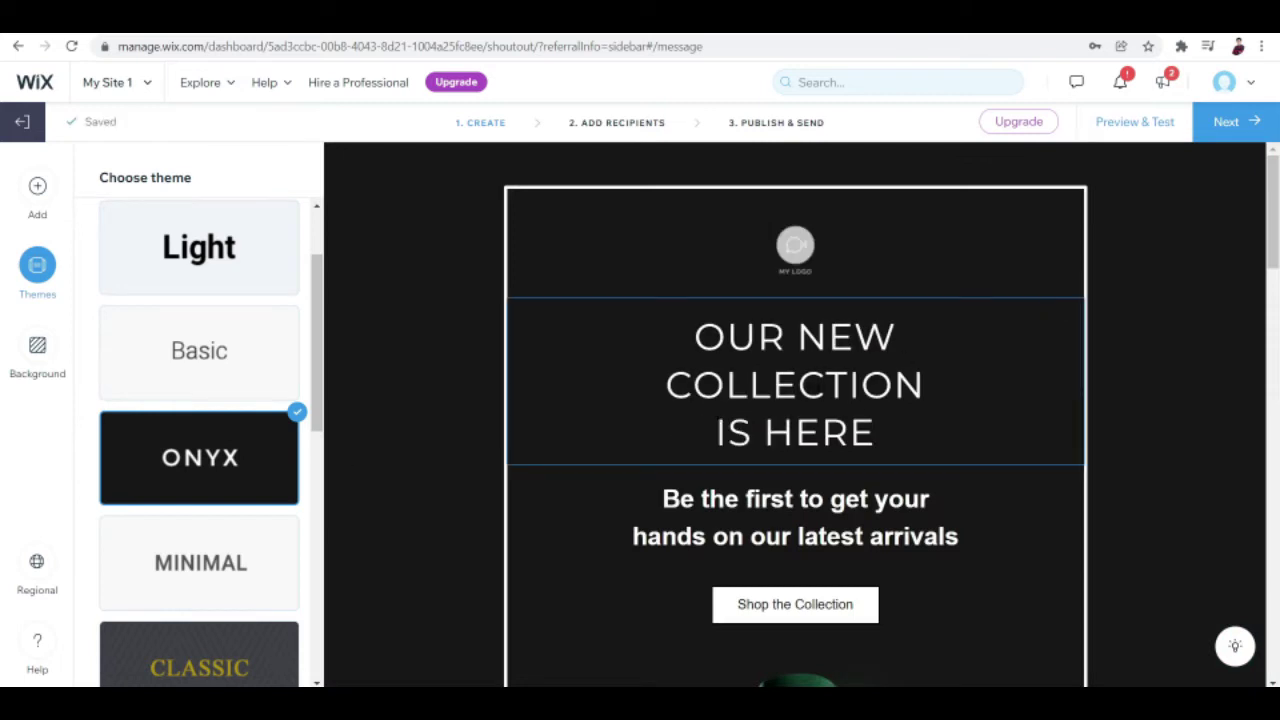
Check the text customization settings of the "Our new collection is here" headline and the "Be the first" subheading.
{"action": "left_click", "coordinate": [697, 337]}
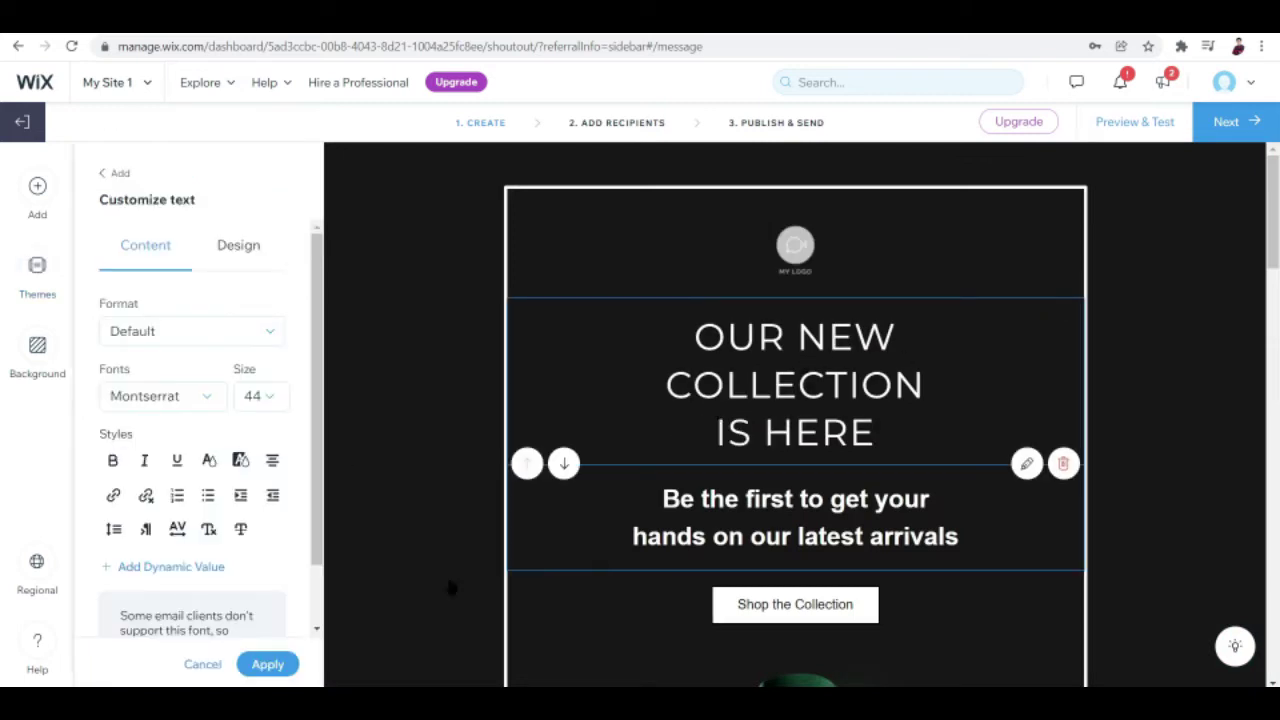
{"action": "left_click", "coordinate": [930, 540]}
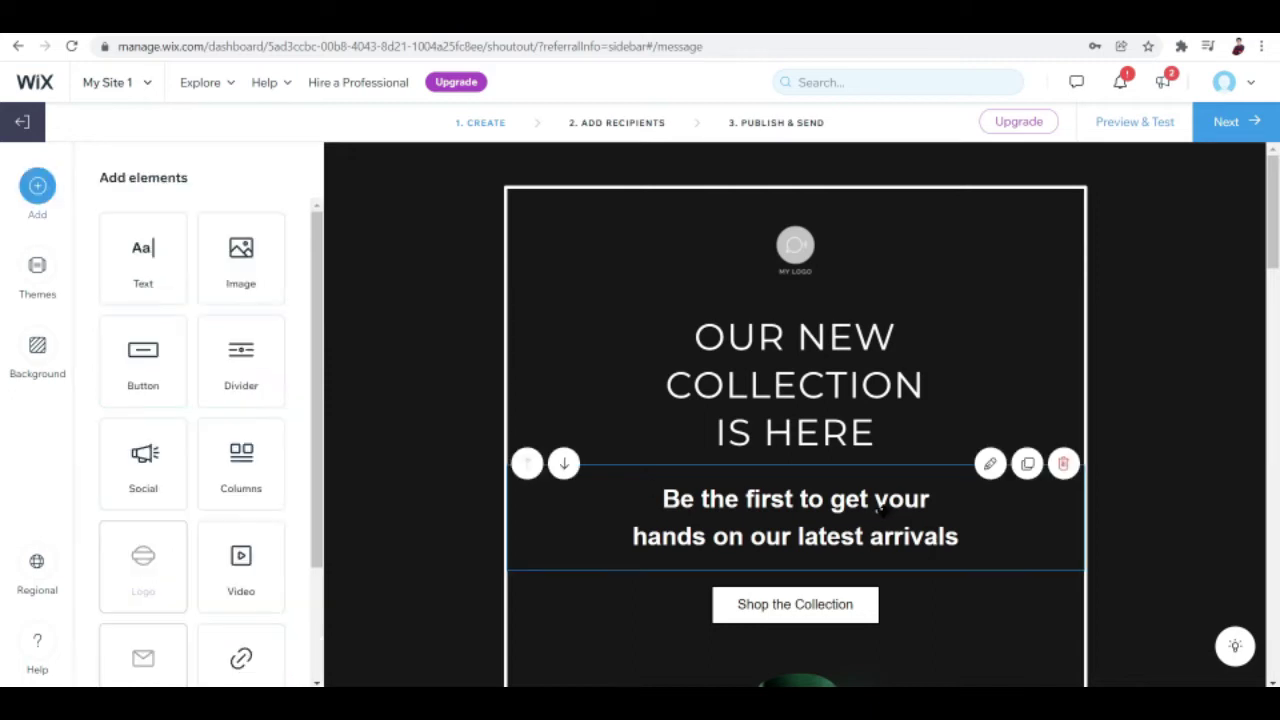
{"action": "left_click", "coordinate": [882, 510]}
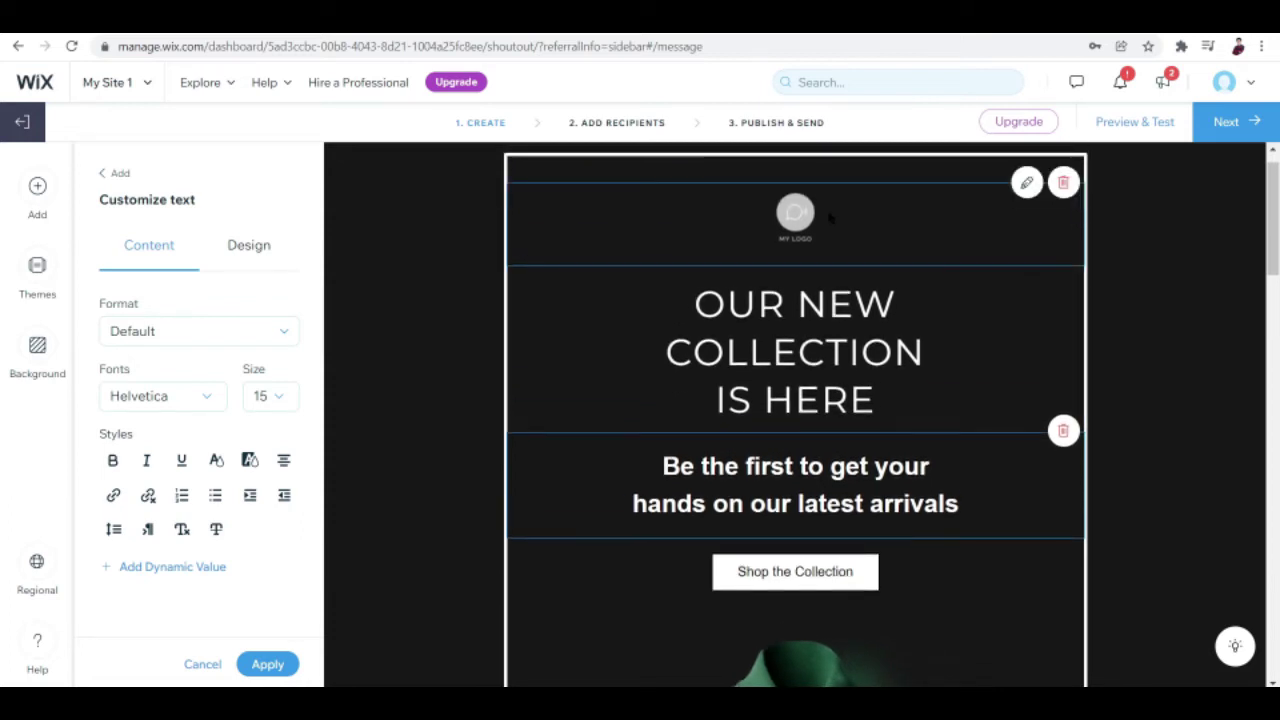
Start changing the email's logo image and create a folder named "Photos" in Site Files, opening it.
{"action": "left_click", "coordinate": [1026, 184]}
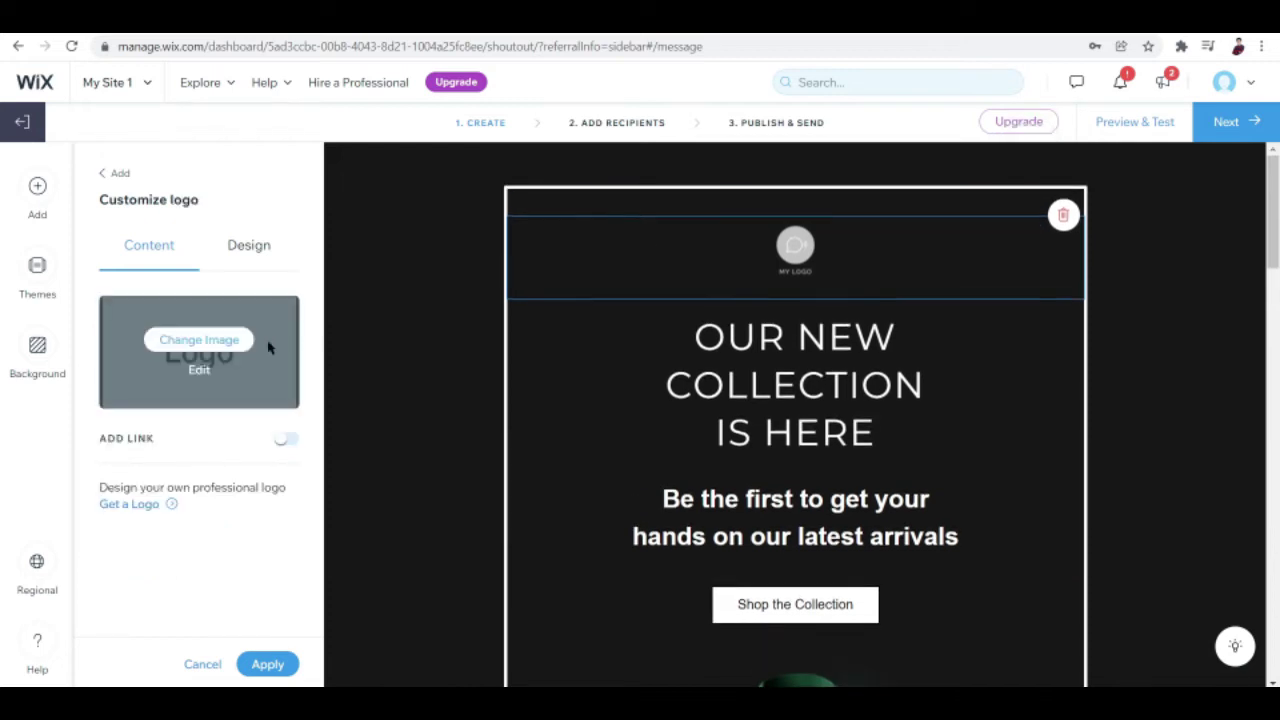
{"action": "left_click", "coordinate": [205, 350]}
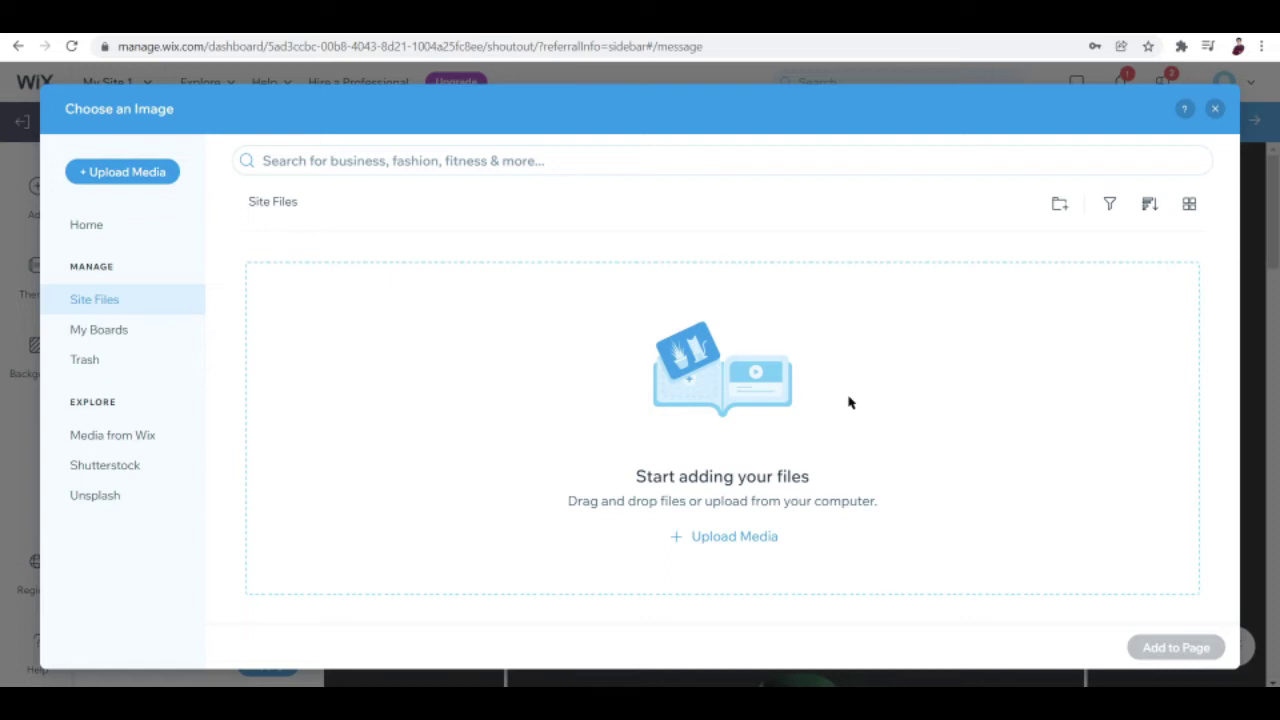
{"action": "left_click", "coordinate": [1058, 206]}
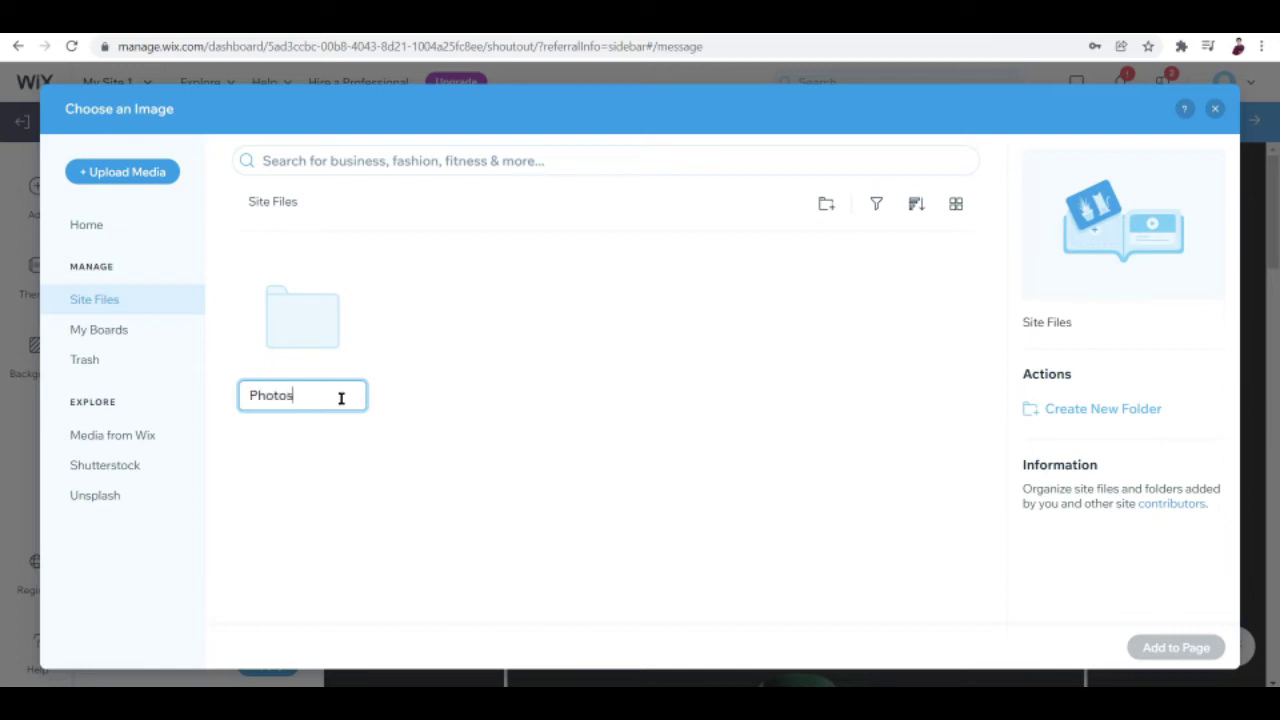
{"action": "key", "text": "Return"}
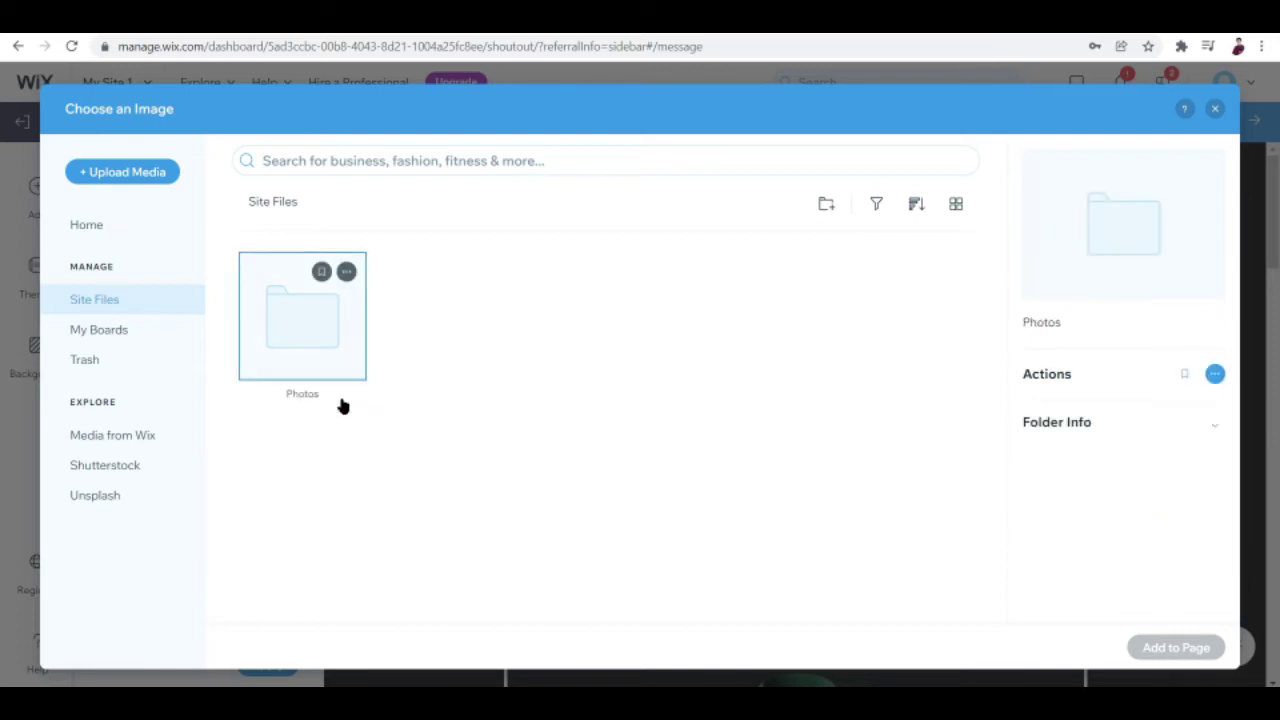
{"action": "double_click", "coordinate": [258, 344]}
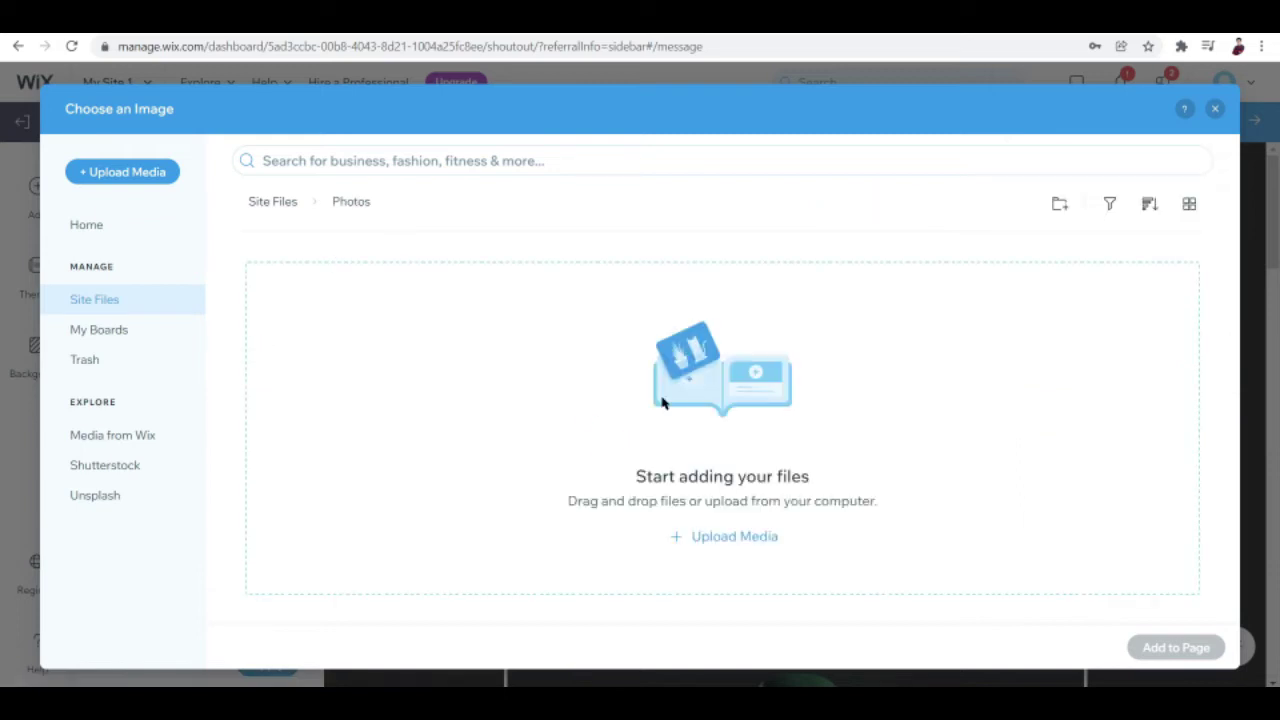
Upload all eight images from the computer's Portfolio folder into Photos and collapse the upload progress list.
{"action": "left_click", "coordinate": [716, 546]}
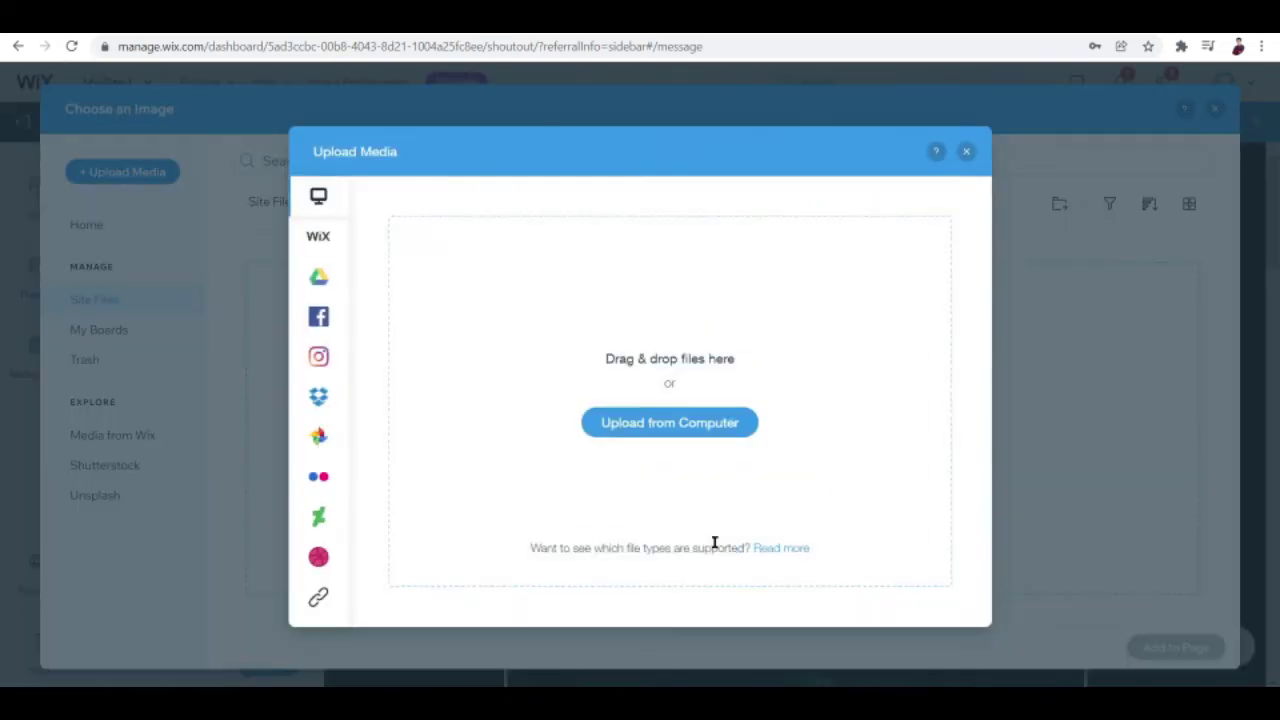
{"action": "left_click", "coordinate": [728, 429]}
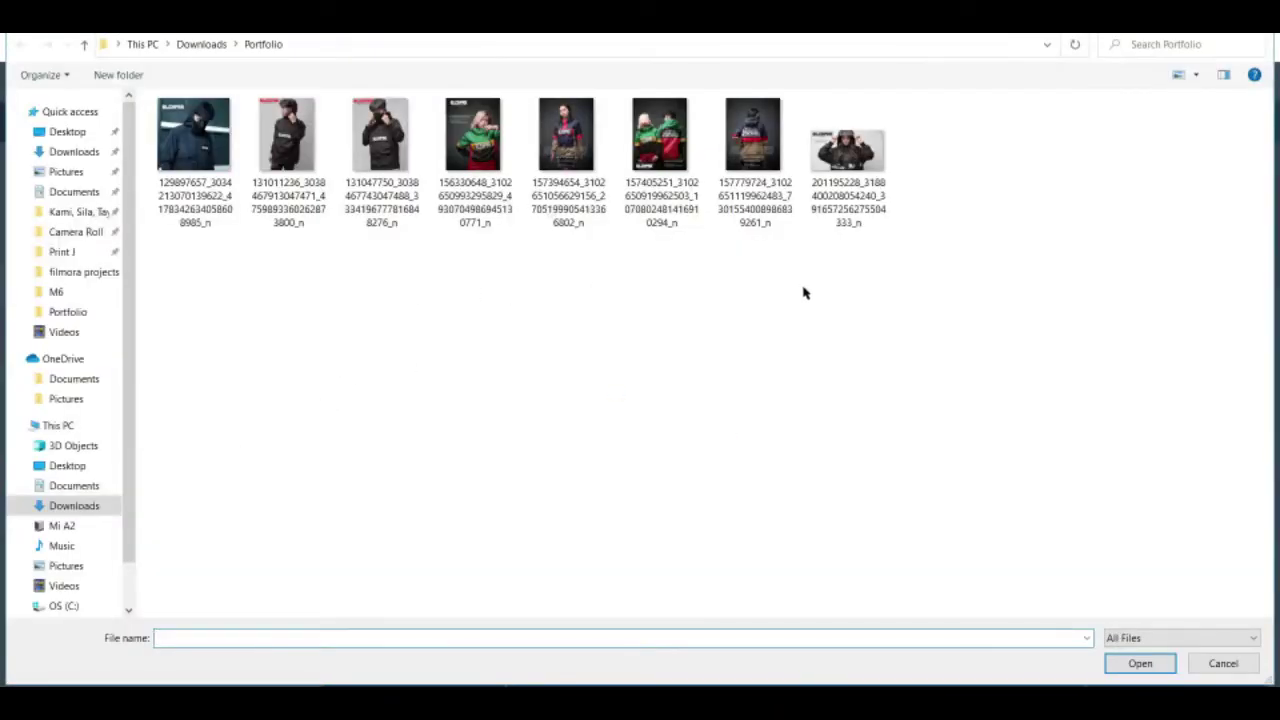
{"action": "left_click_drag", "start_coordinate": [822, 292], "coordinate": [202, 194]}
{"action": "left_click", "coordinate": [1120, 660]}
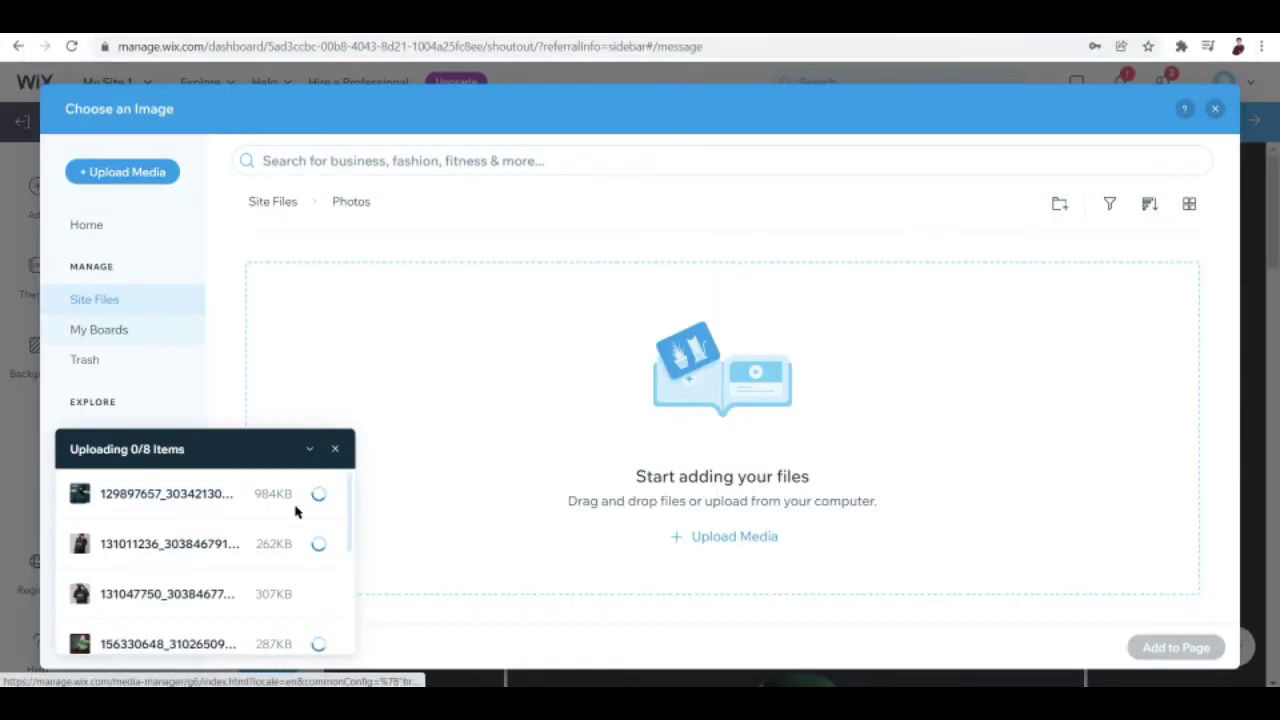
{"action": "scroll", "coordinate": [191, 557], "scroll_direction": "down", "scroll_amount": 2}
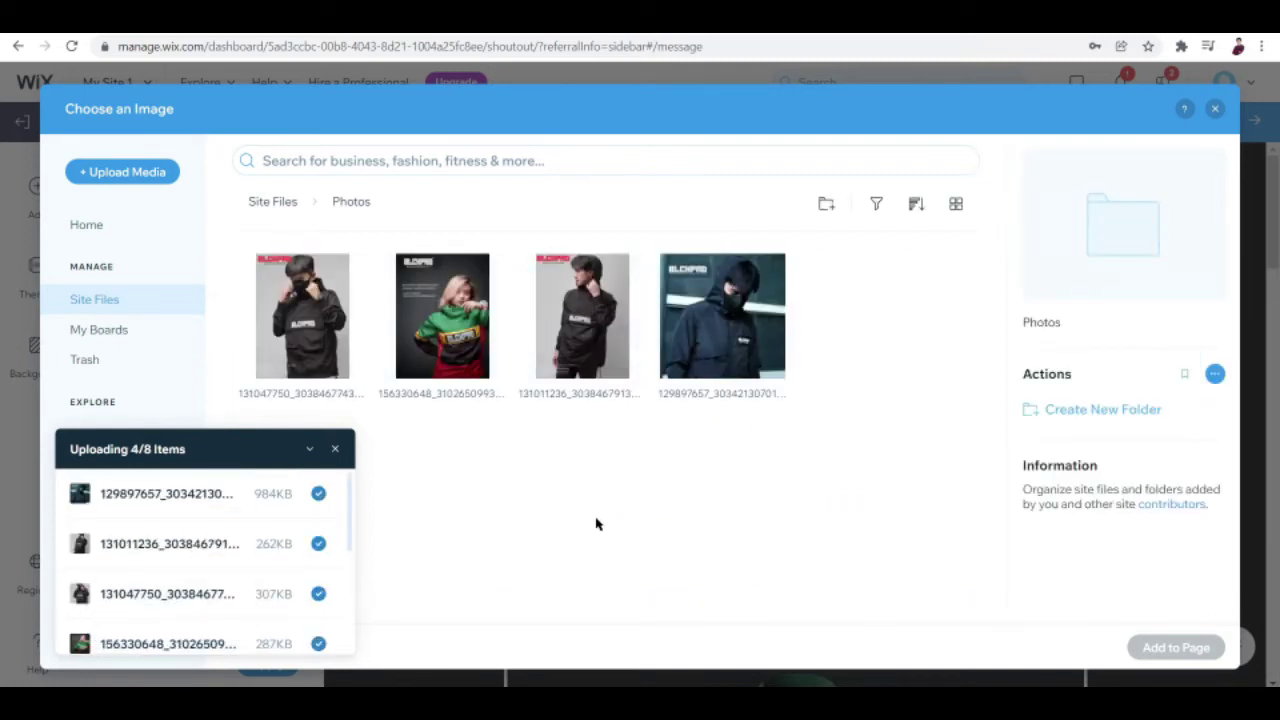
{"action": "left_click", "coordinate": [311, 452]}
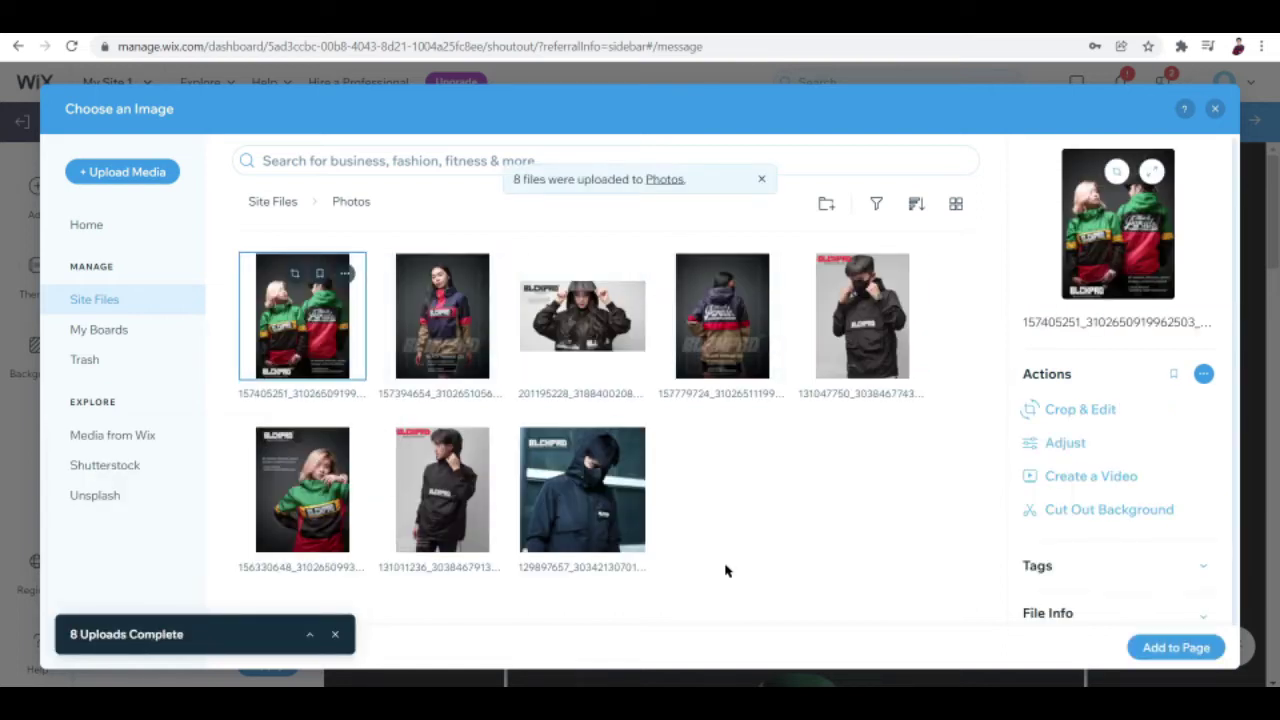
Choose the landscape photo of the woman in the black hooded jacket for the logo and prepare it for cropping in Photo Studio.
{"action": "left_click", "coordinate": [582, 318]}
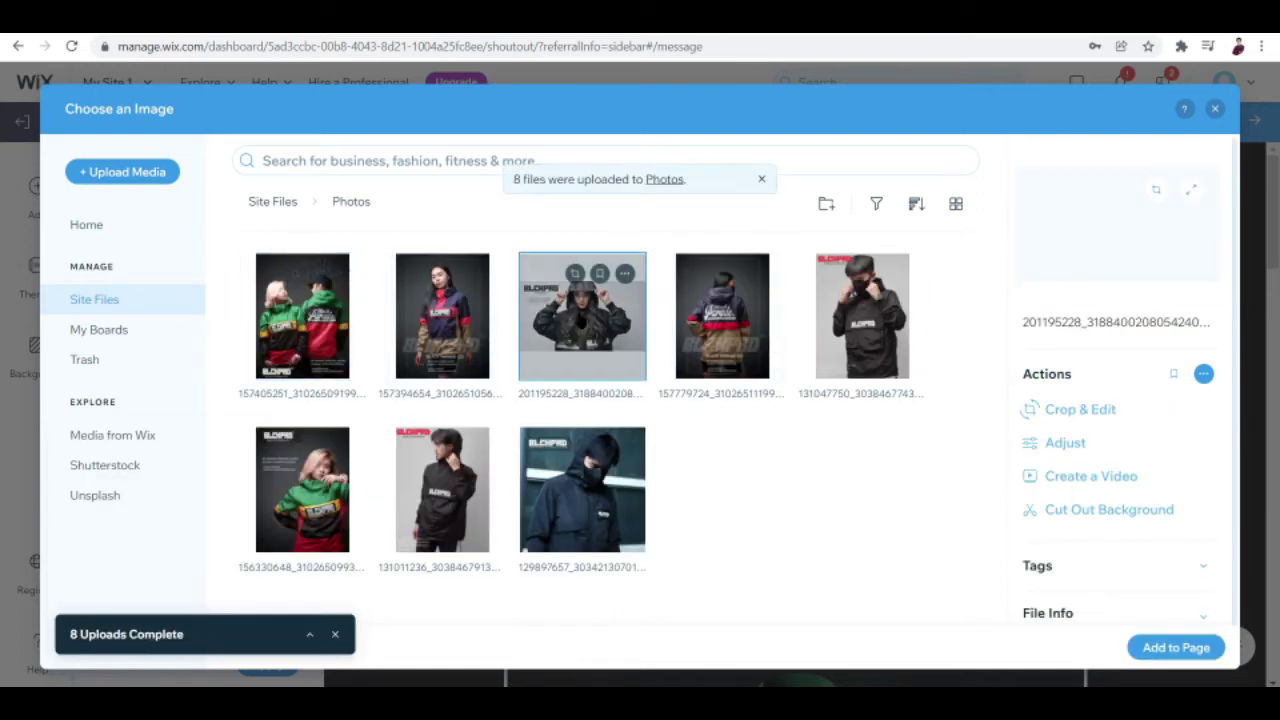
{"action": "double_click", "coordinate": [582, 318]}
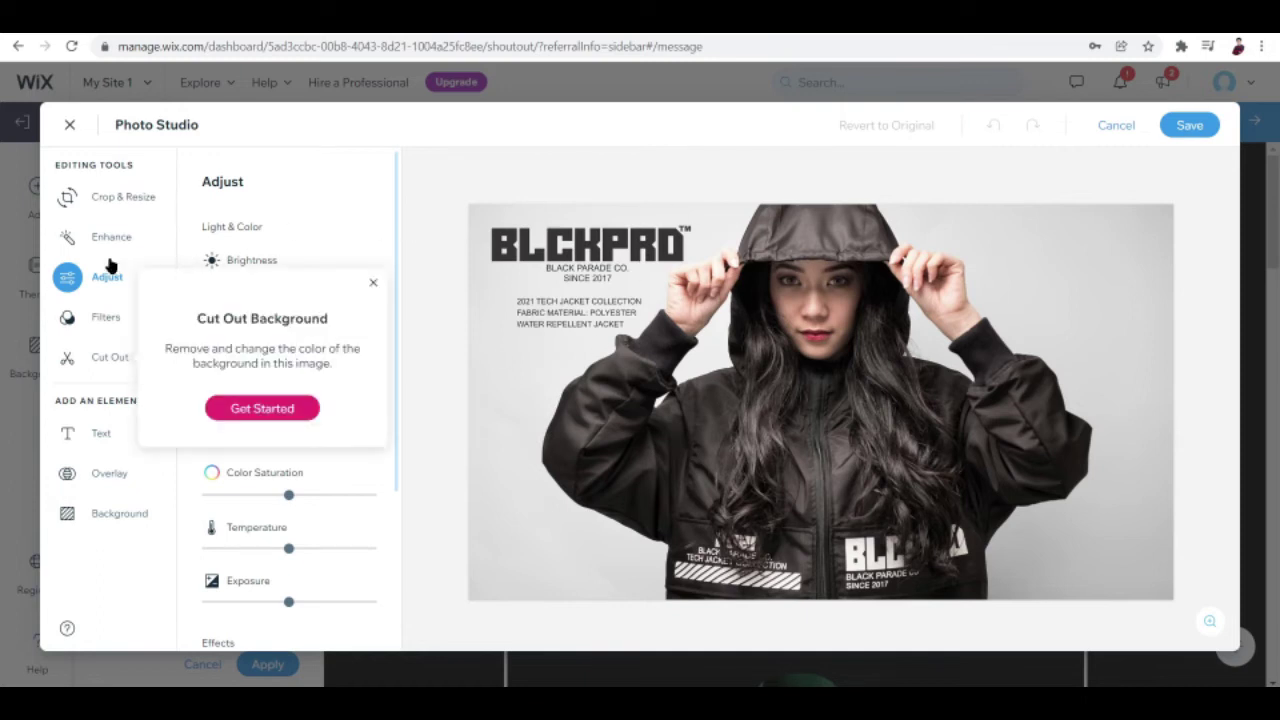
{"action": "left_click", "coordinate": [110, 204]}
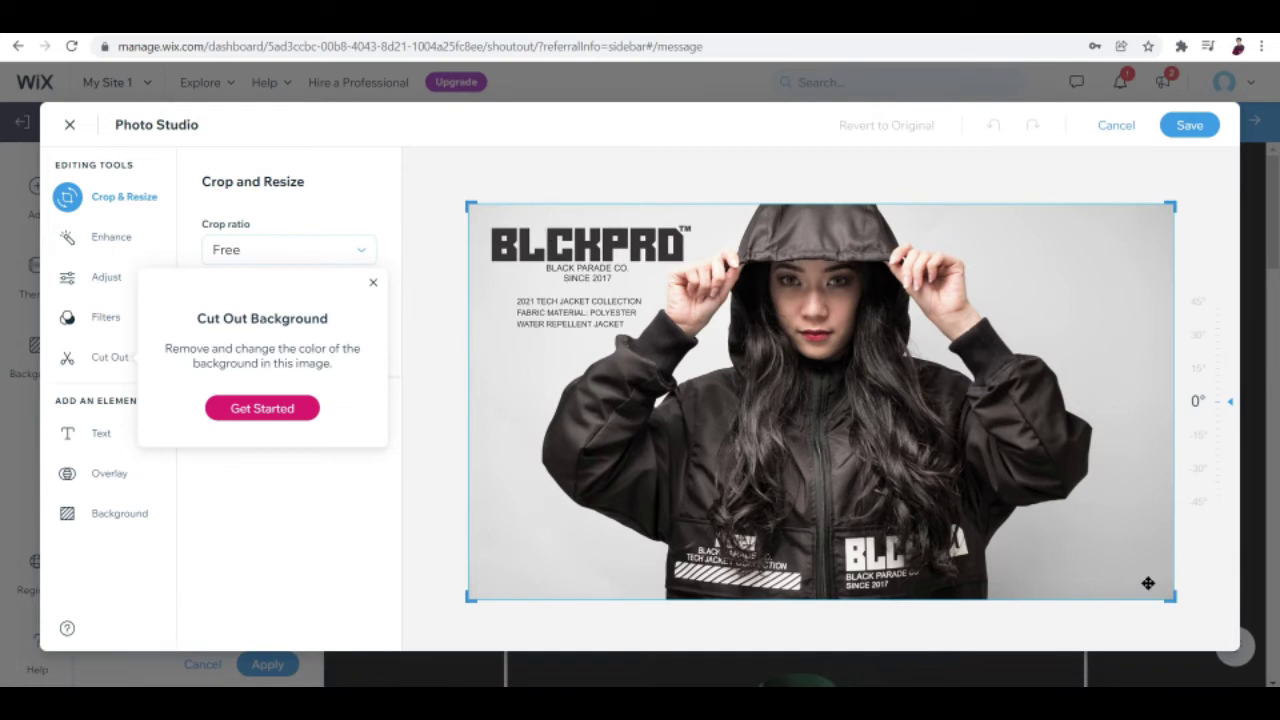
{"action": "left_click", "coordinate": [372, 287]}
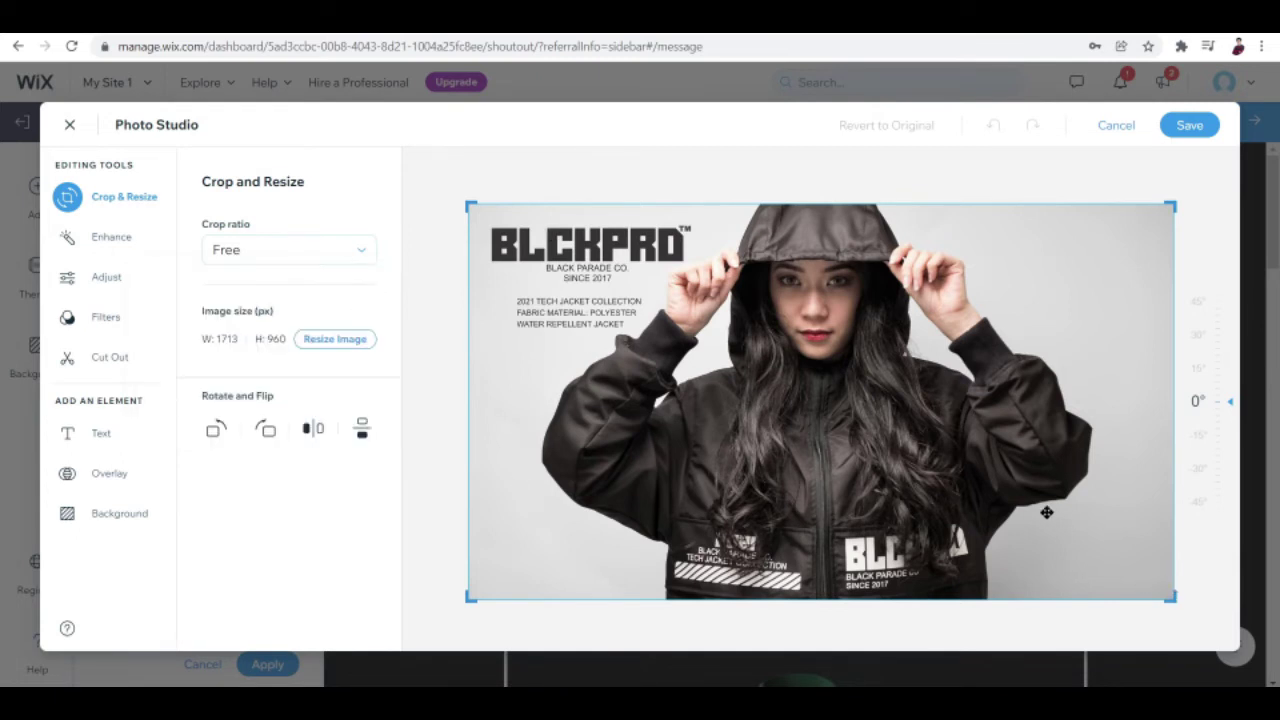
Crop the photo to about 575 × 162 px around the brand name and the "Black Parade Co. Since 2017" lines.
{"action": "left_click_drag", "start_coordinate": [1174, 598], "coordinate": [705, 271]}
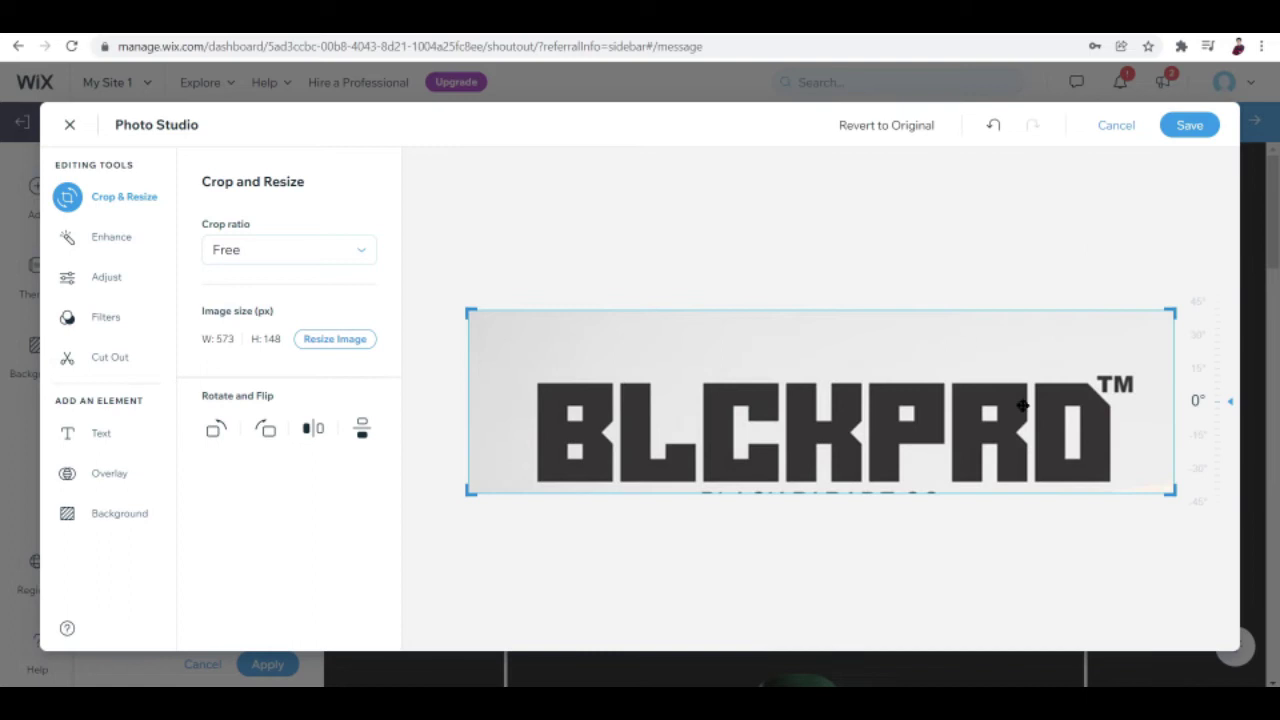
{"action": "left_click_drag", "start_coordinate": [1170, 313], "coordinate": [1175, 362]}
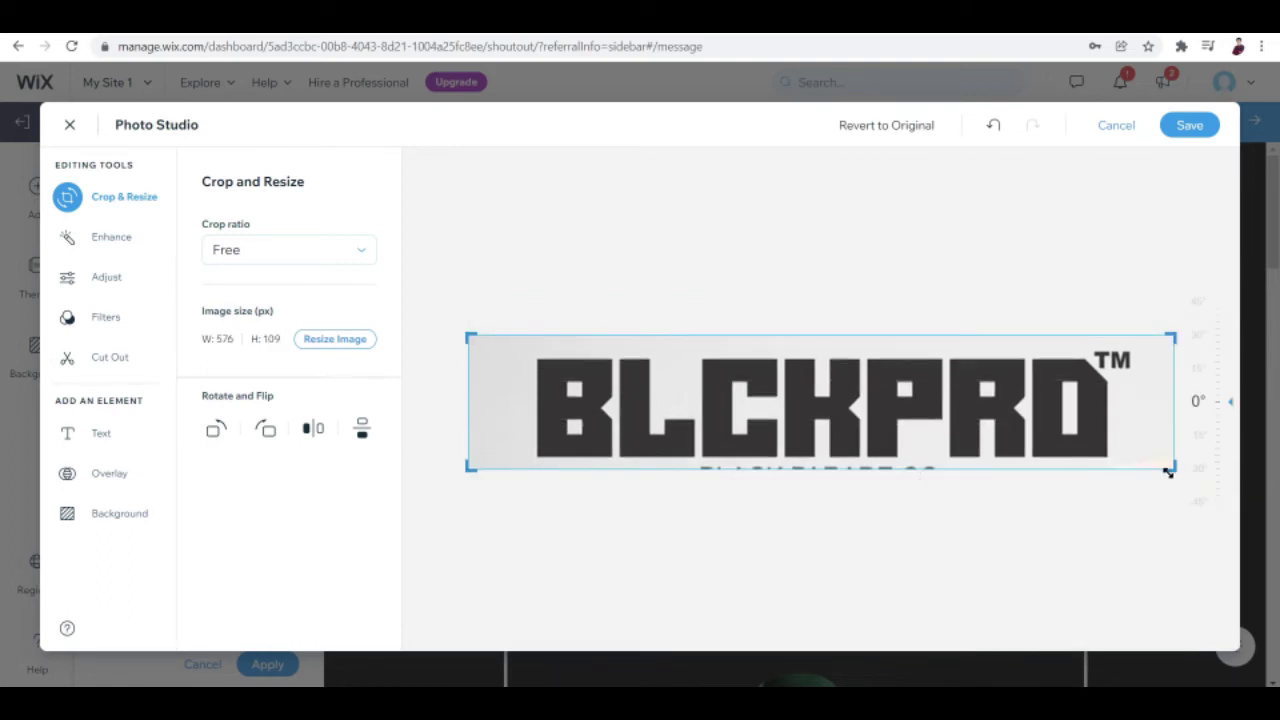
{"action": "left_click_drag", "start_coordinate": [1168, 472], "coordinate": [1170, 530]}
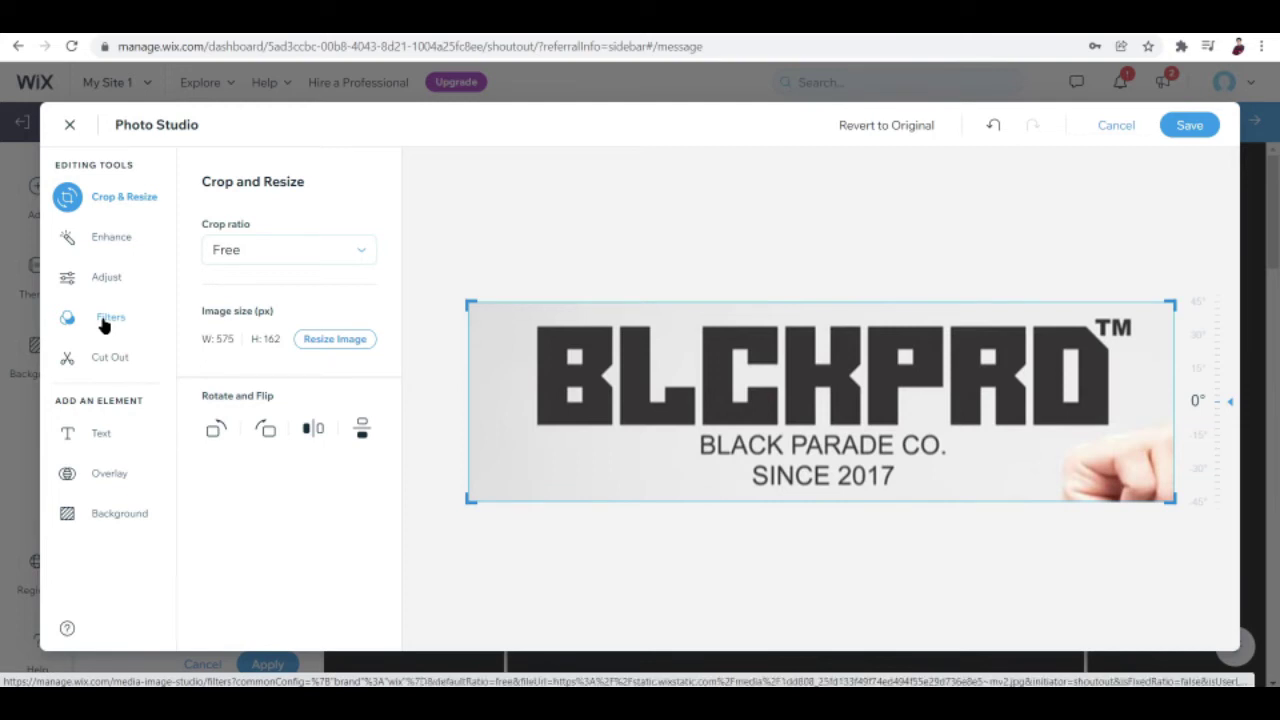
Look through the color filters, enhancement, crop and background options available for the cropped logo image.
{"action": "left_click", "coordinate": [103, 326]}
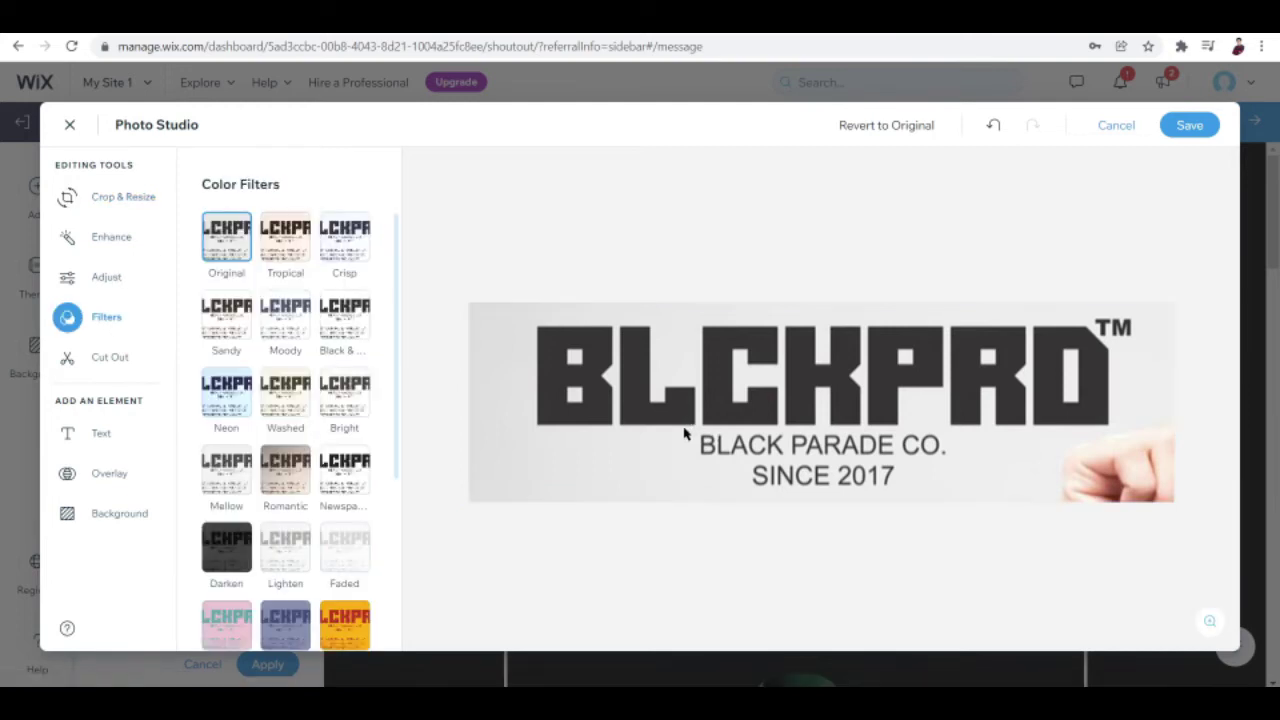
{"action": "left_click", "coordinate": [125, 238]}
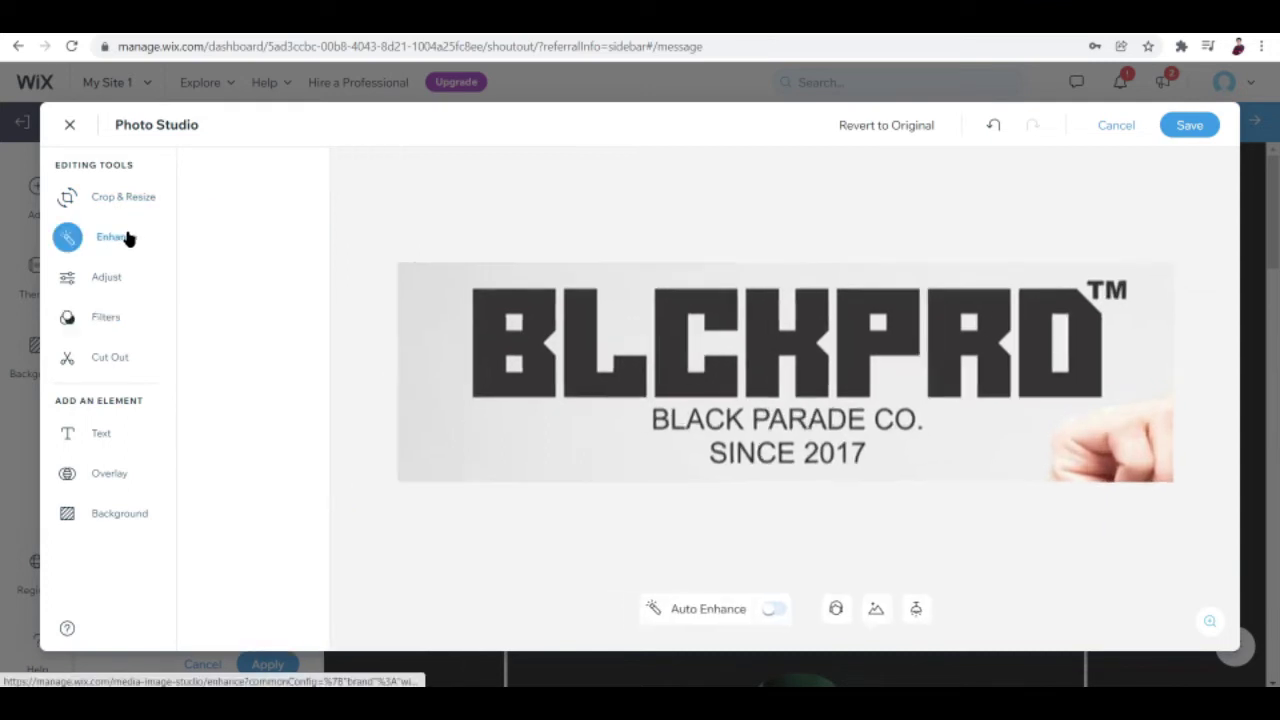
{"action": "left_click", "coordinate": [119, 199]}
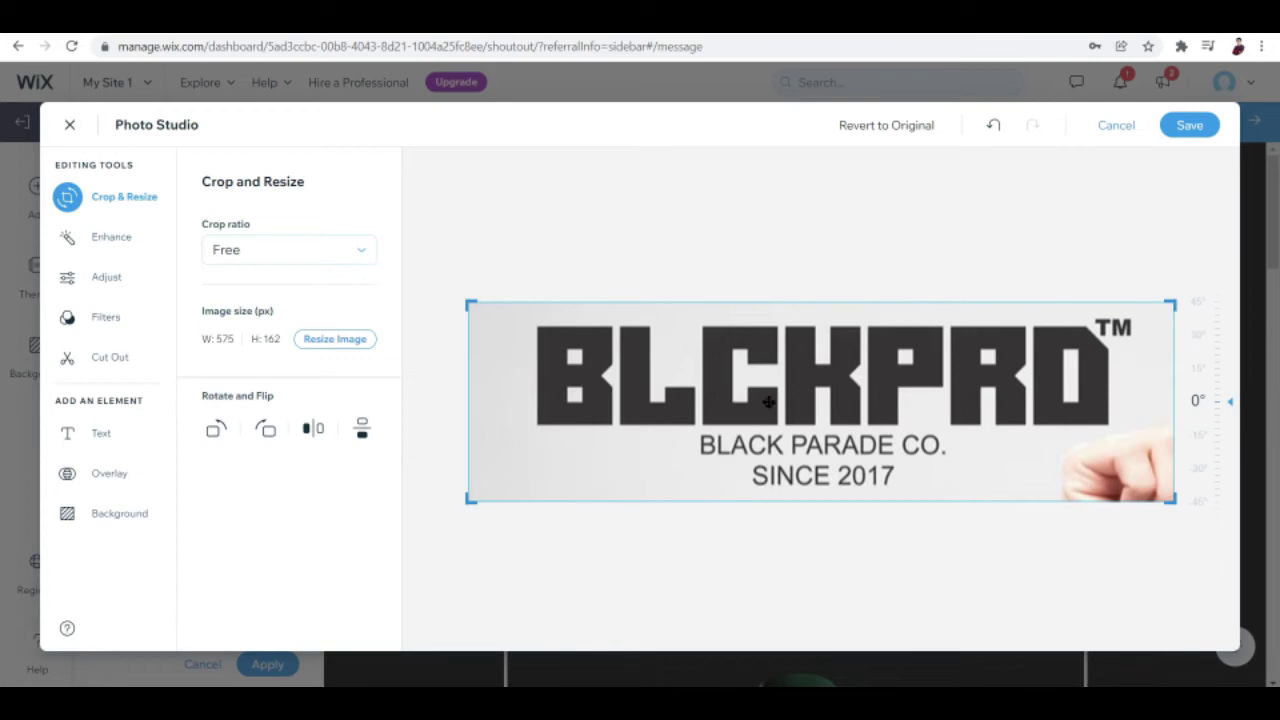
{"action": "left_click", "coordinate": [110, 516]}
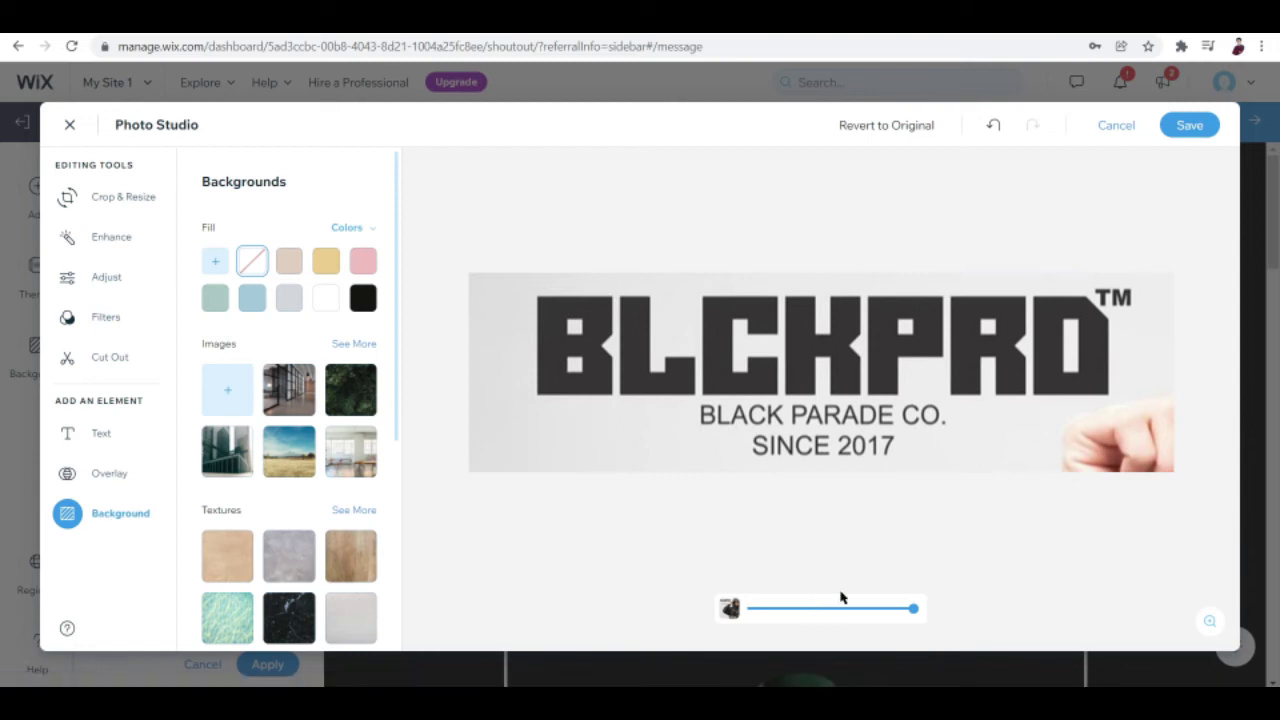
Add the grey concrete texture behind the cropped logo image and save it as the campaign's logo.
{"action": "mouse_move", "coordinate": [914, 608]}
{"action": "left_mouse_down"}
{"action": "mouse_move", "coordinate": [814, 611]}
{"action": "mouse_move", "coordinate": [936, 607]}
{"action": "left_mouse_up"}
{"action": "left_click", "coordinate": [278, 561]}
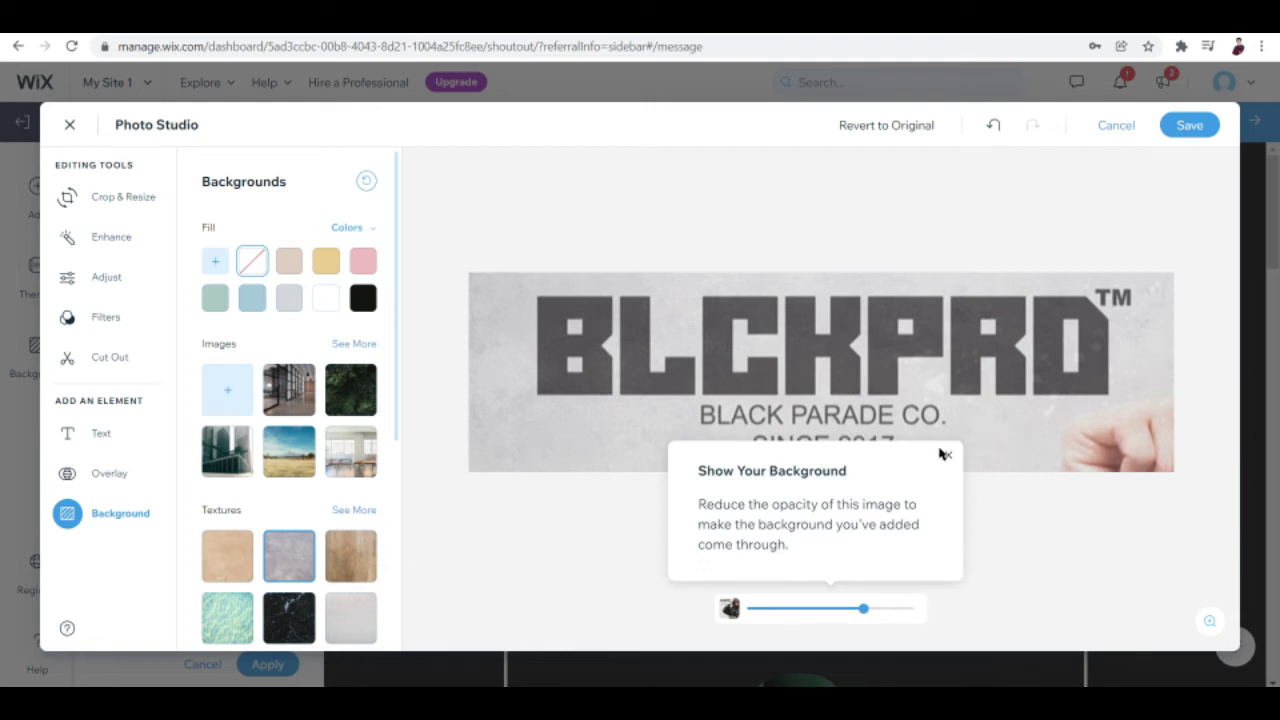
{"action": "left_click", "coordinate": [948, 459]}
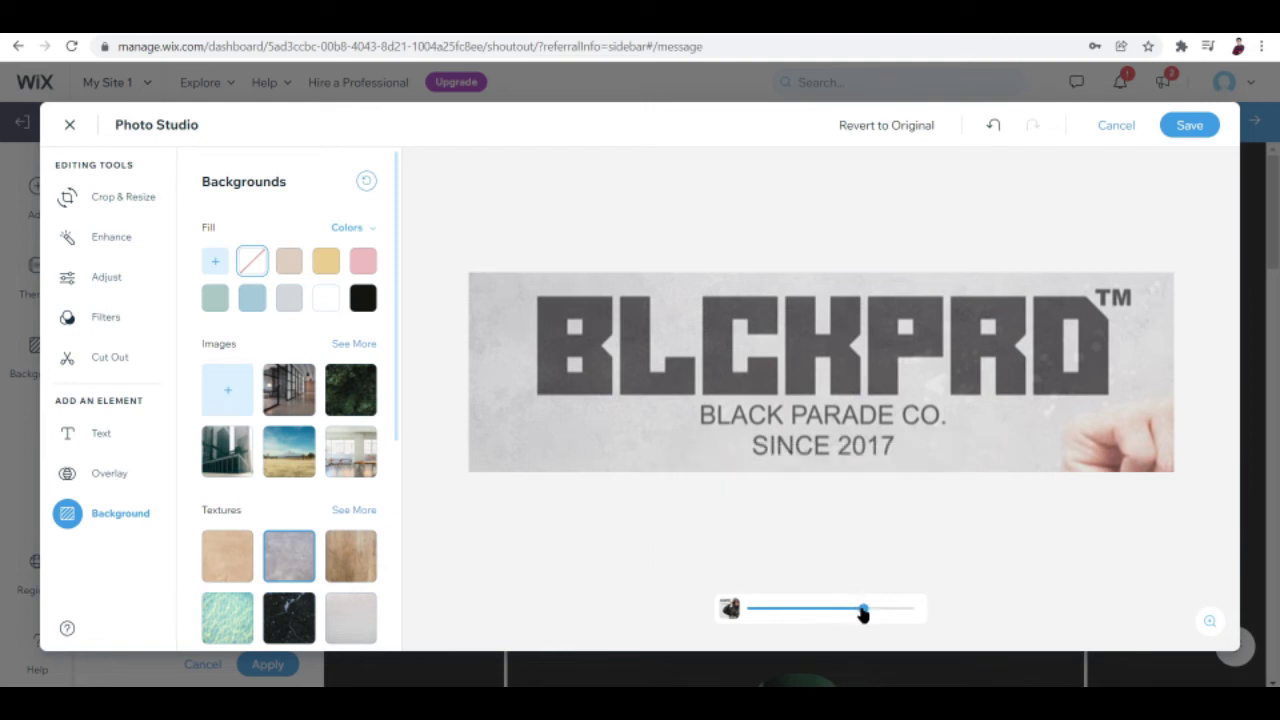
{"action": "mouse_move", "coordinate": [863, 614]}
{"action": "left_mouse_down"}
{"action": "mouse_move", "coordinate": [817, 617]}
{"action": "mouse_move", "coordinate": [923, 617]}
{"action": "mouse_move", "coordinate": [862, 624]}
{"action": "left_mouse_up"}
{"action": "left_click", "coordinate": [1208, 128]}
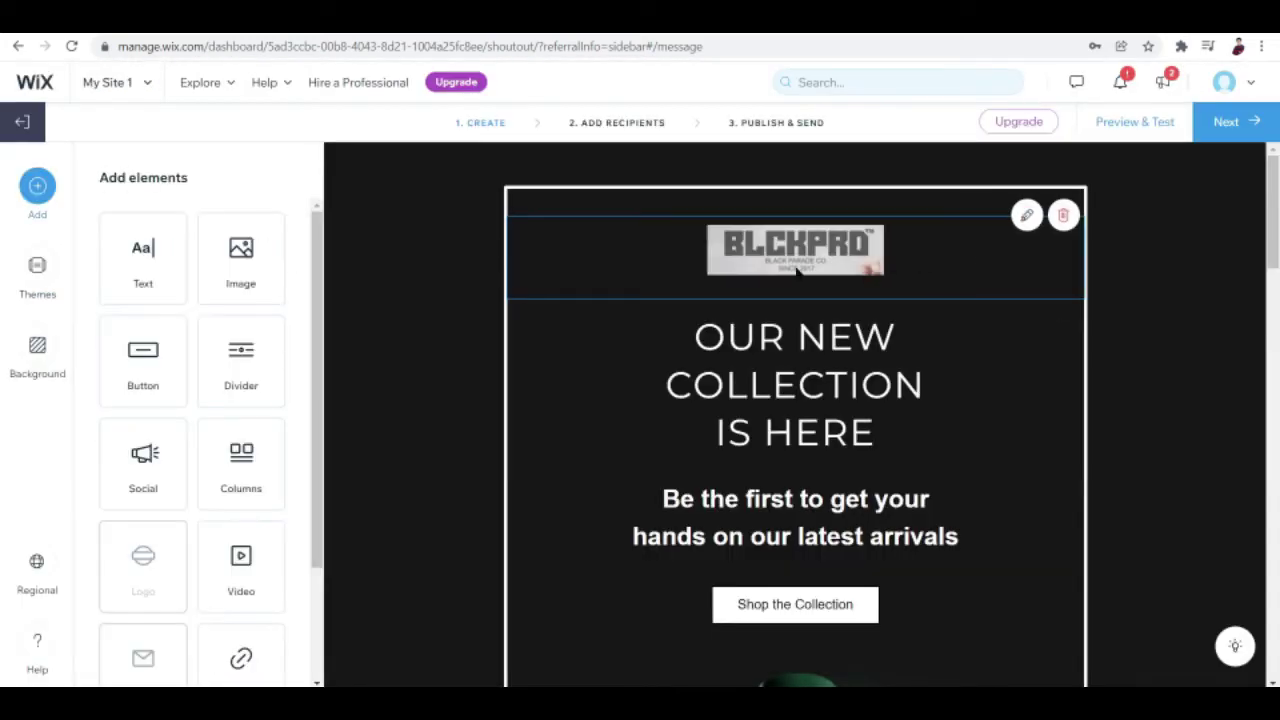
Start replacing the green coat image, open the Photos folder in Site Files and dismiss the completed uploads list.
{"action": "scroll", "coordinate": [860, 266], "scroll_direction": "down", "scroll_amount": 1}
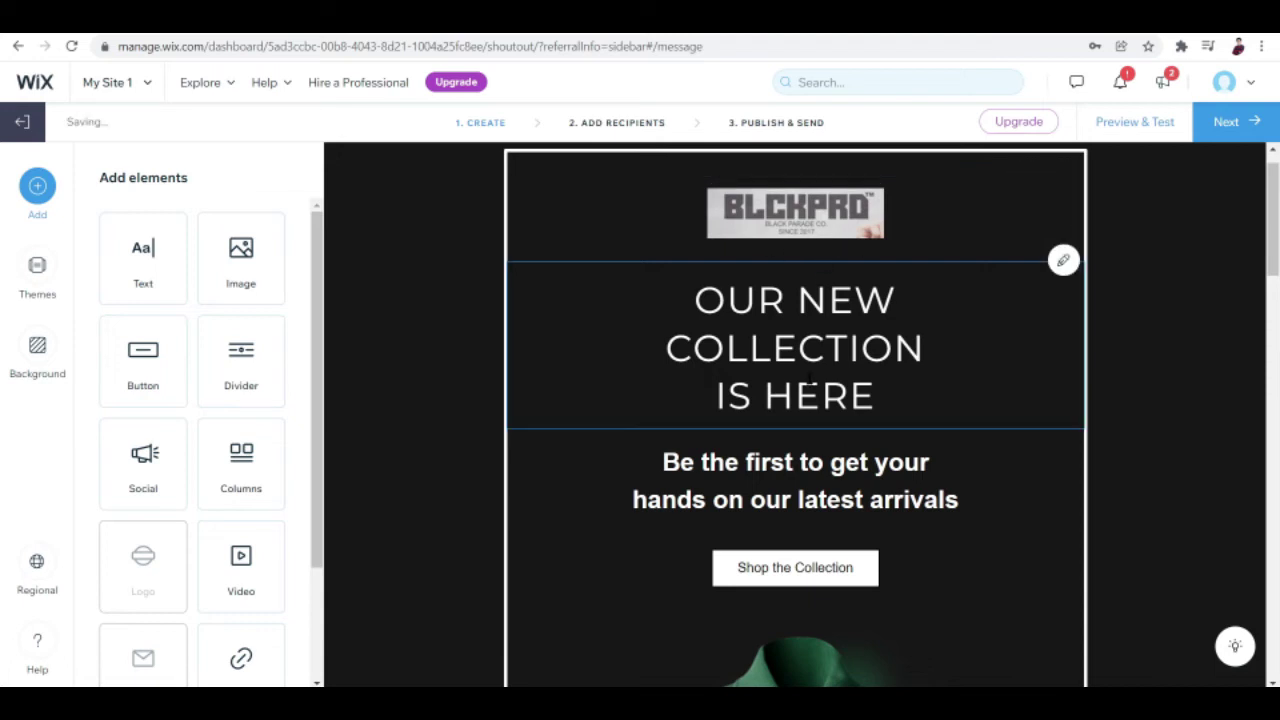
{"action": "scroll", "coordinate": [857, 500], "scroll_direction": "down", "scroll_amount": 1}
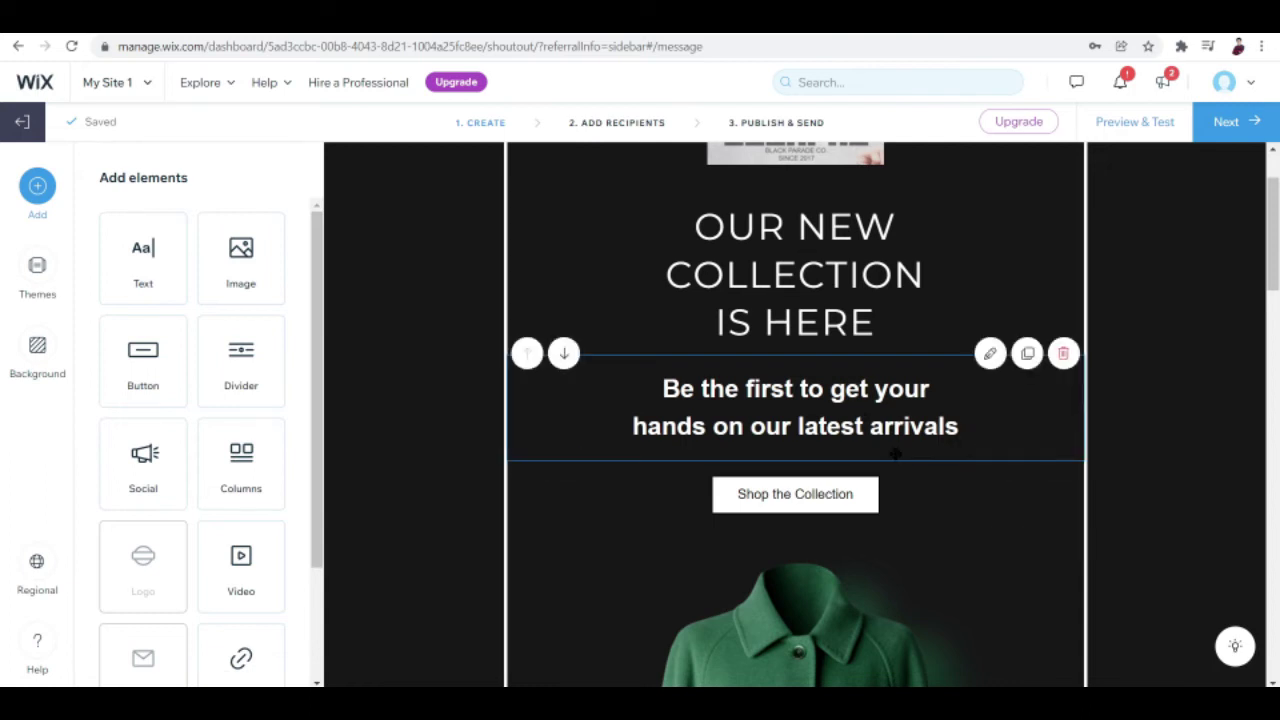
{"action": "scroll", "coordinate": [893, 452], "scroll_direction": "down", "scroll_amount": 1}
{"action": "scroll", "coordinate": [895, 453], "scroll_direction": "down", "scroll_amount": 2}
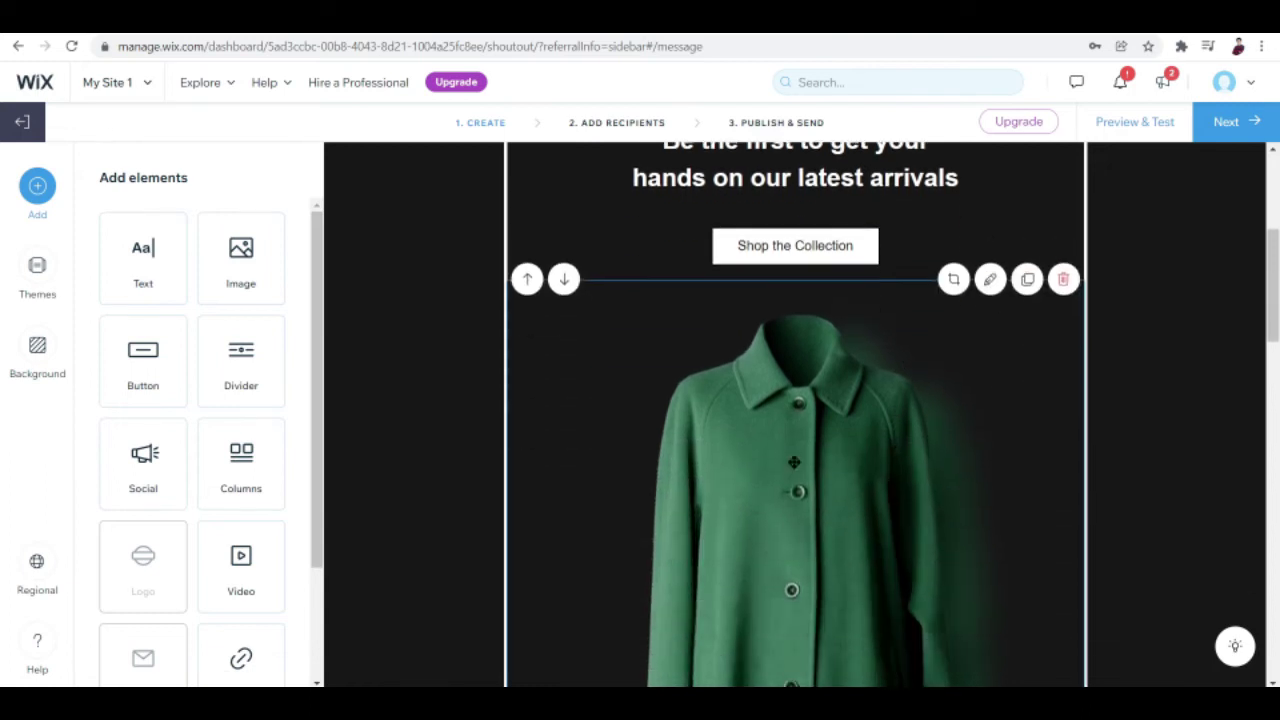
{"action": "left_click", "coordinate": [793, 462]}
{"action": "scroll", "coordinate": [971, 357], "scroll_direction": "down", "scroll_amount": 2}
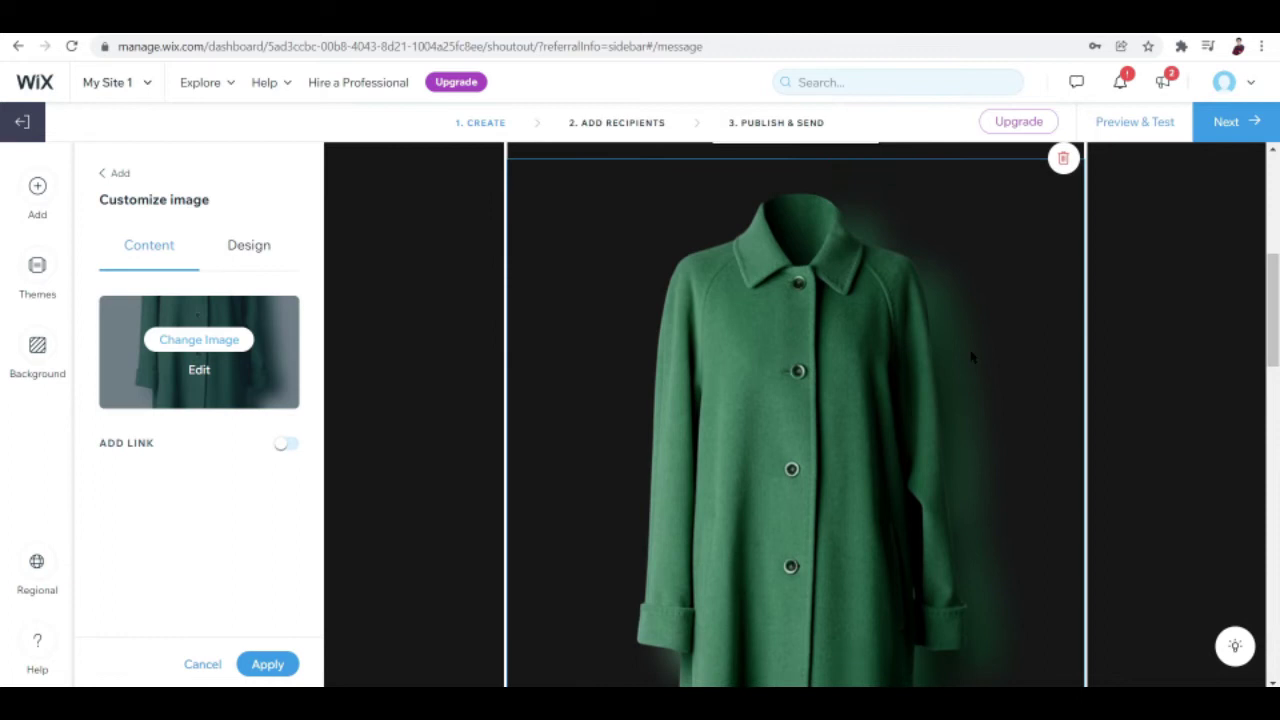
{"action": "scroll", "coordinate": [971, 357], "scroll_direction": "up", "scroll_amount": 1}
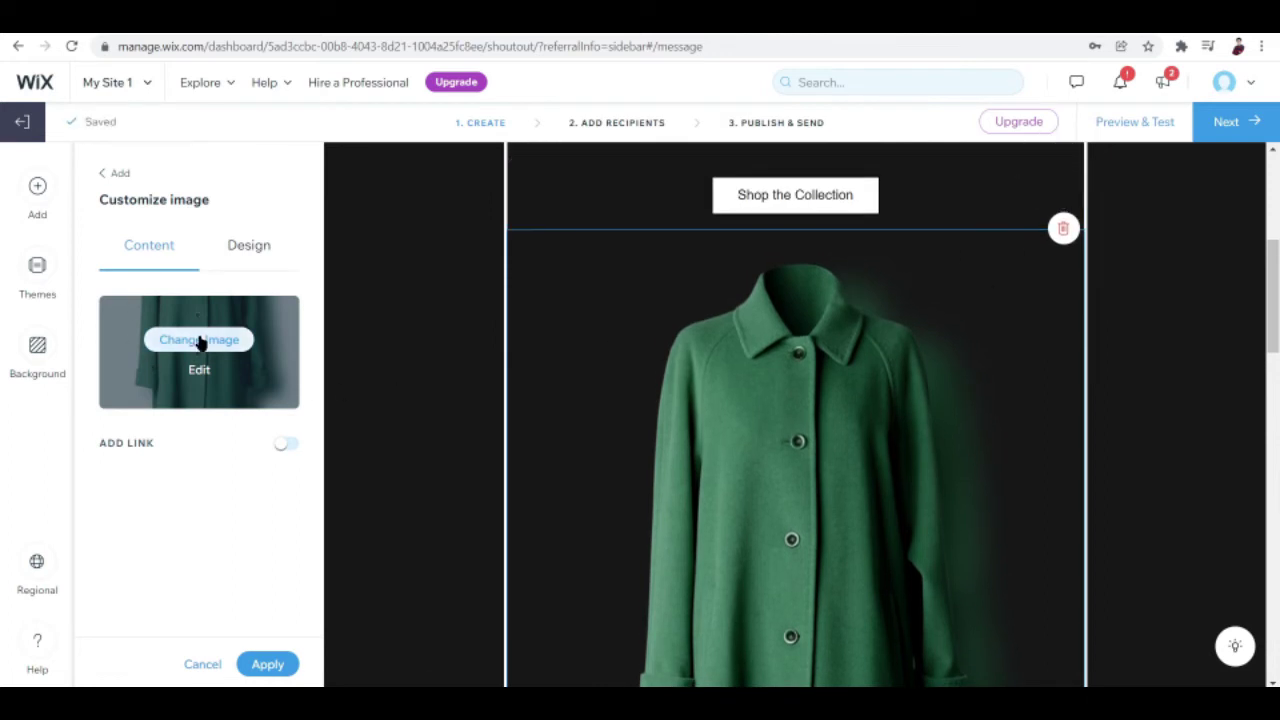
{"action": "left_click", "coordinate": [200, 340]}
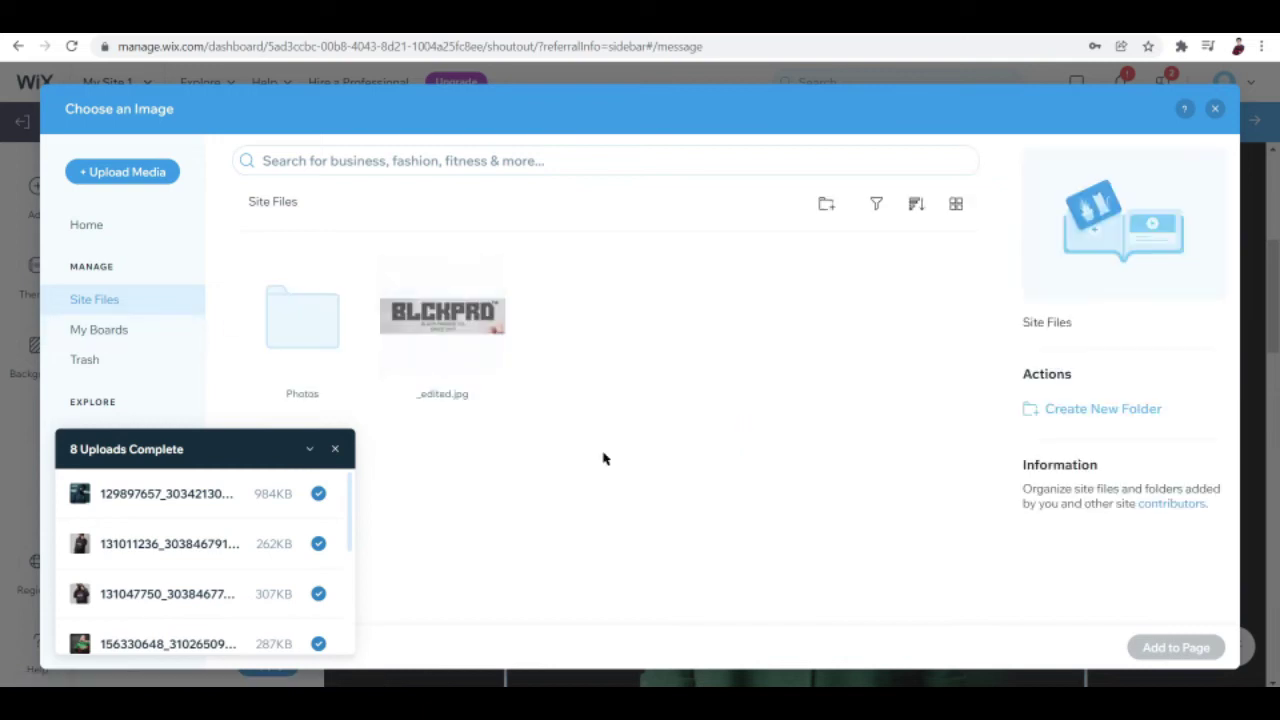
{"action": "left_click", "coordinate": [307, 370]}
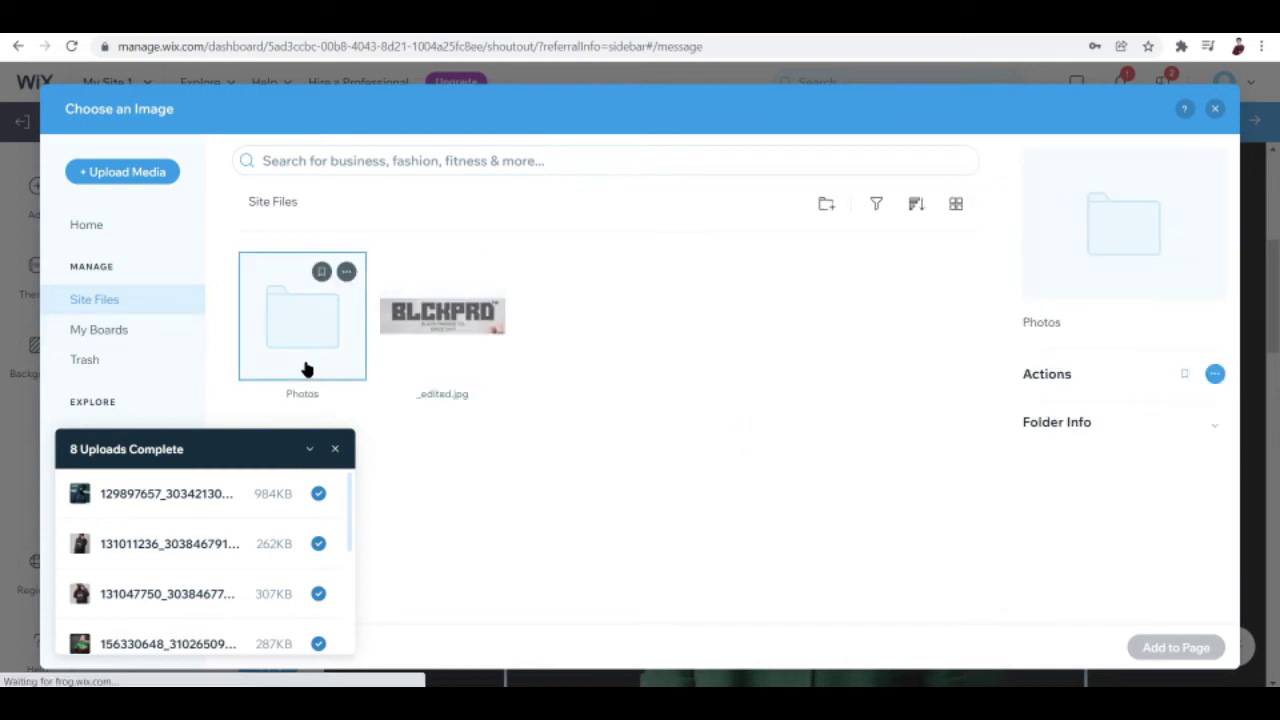
{"action": "double_click", "coordinate": [306, 367]}
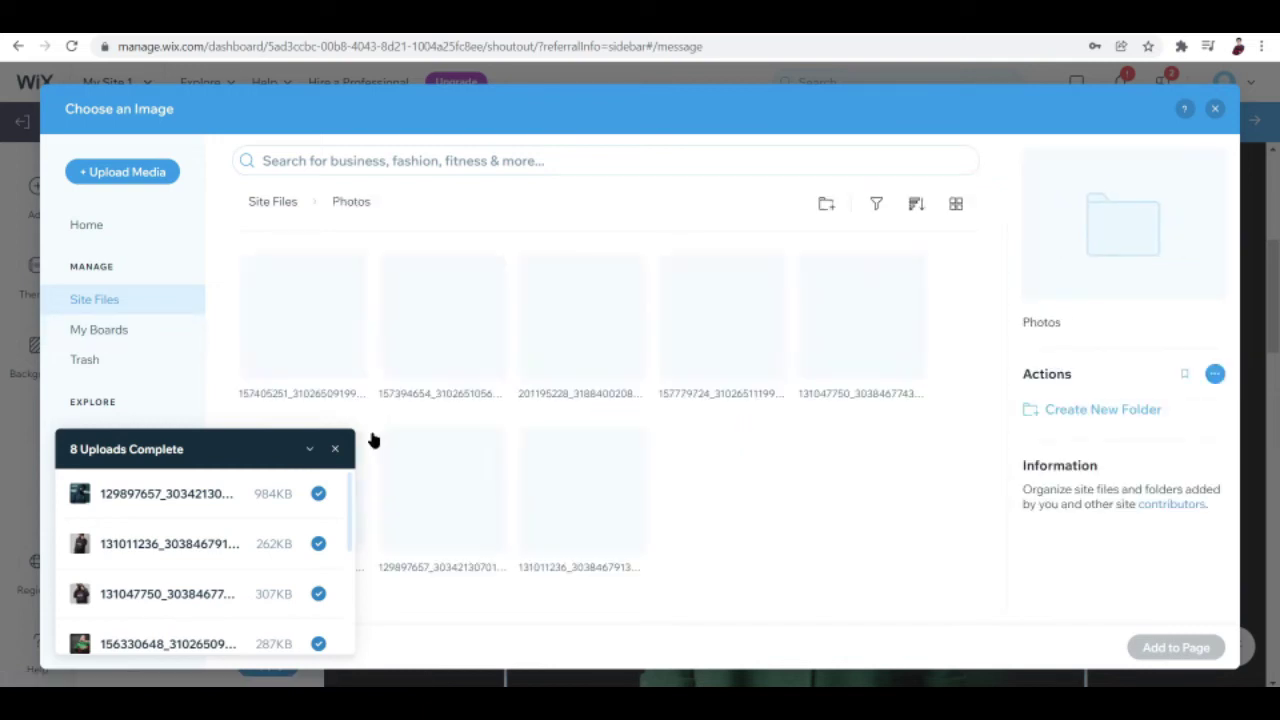
{"action": "left_click", "coordinate": [336, 450]}
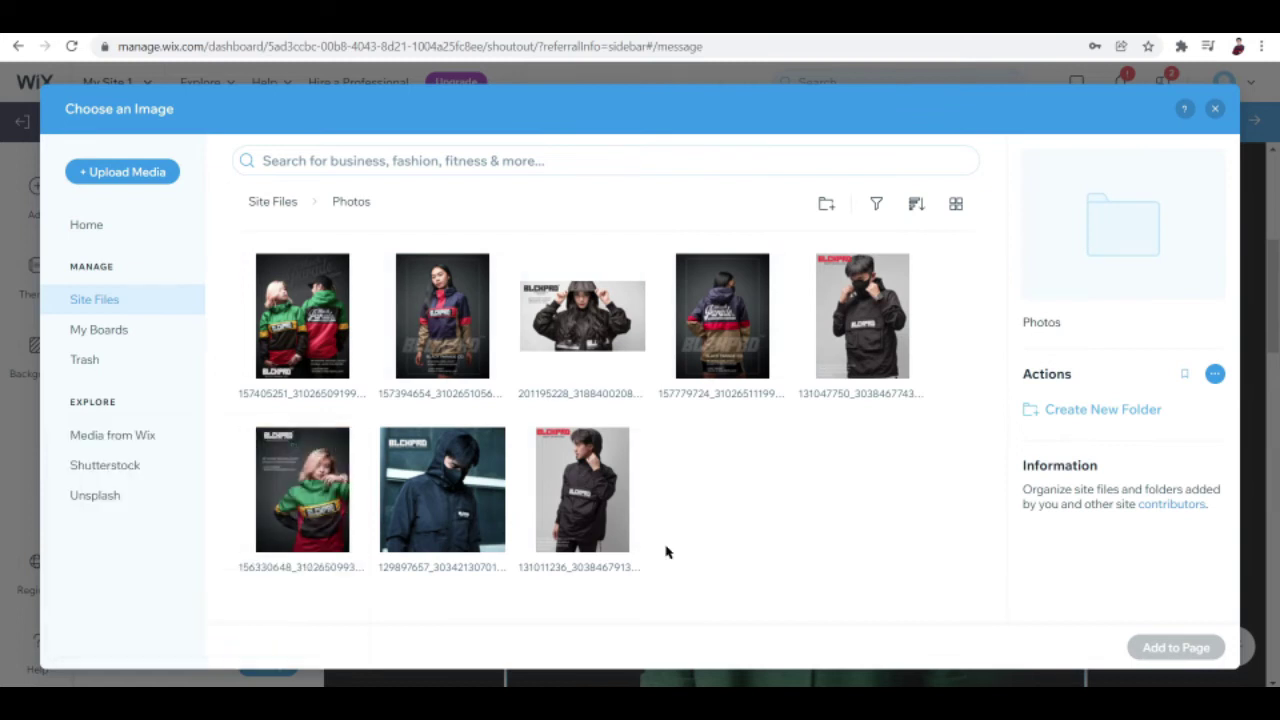
Replace the green coat with the uncropped photo of the man in the black jacket looking sideways, file 131011236.
{"action": "left_click", "coordinate": [575, 447]}
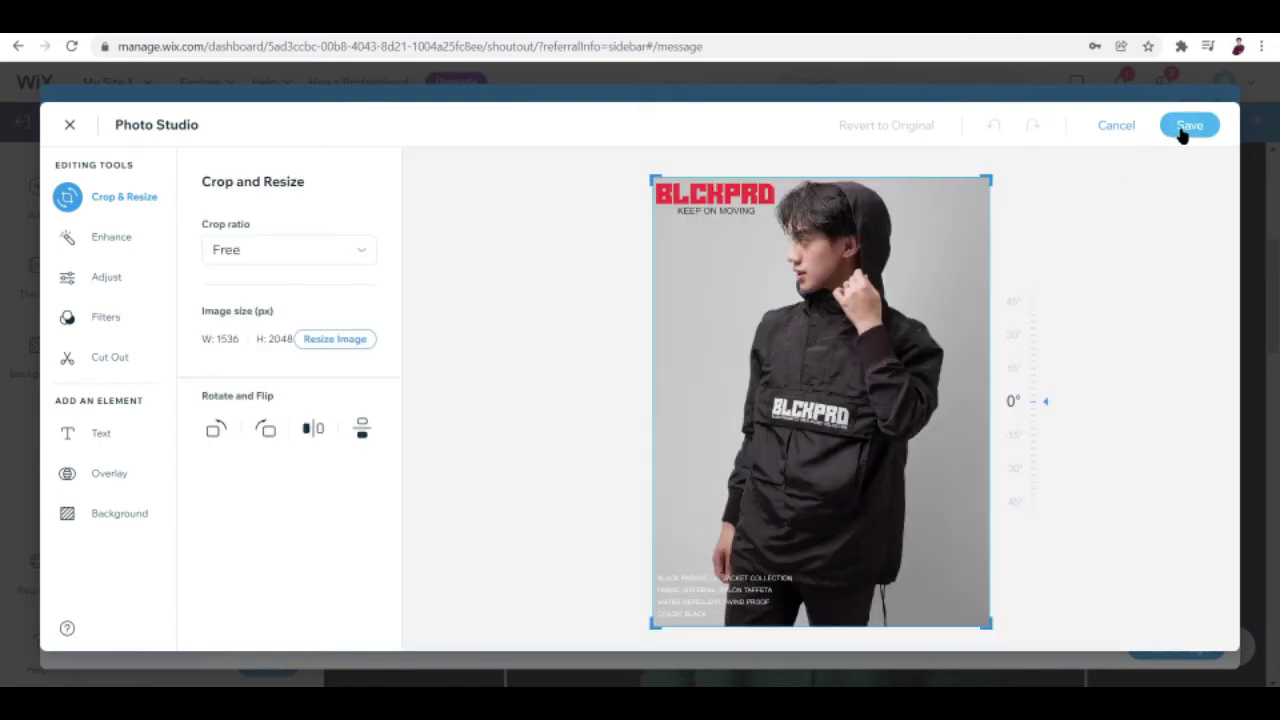
{"action": "left_click", "coordinate": [1183, 130]}
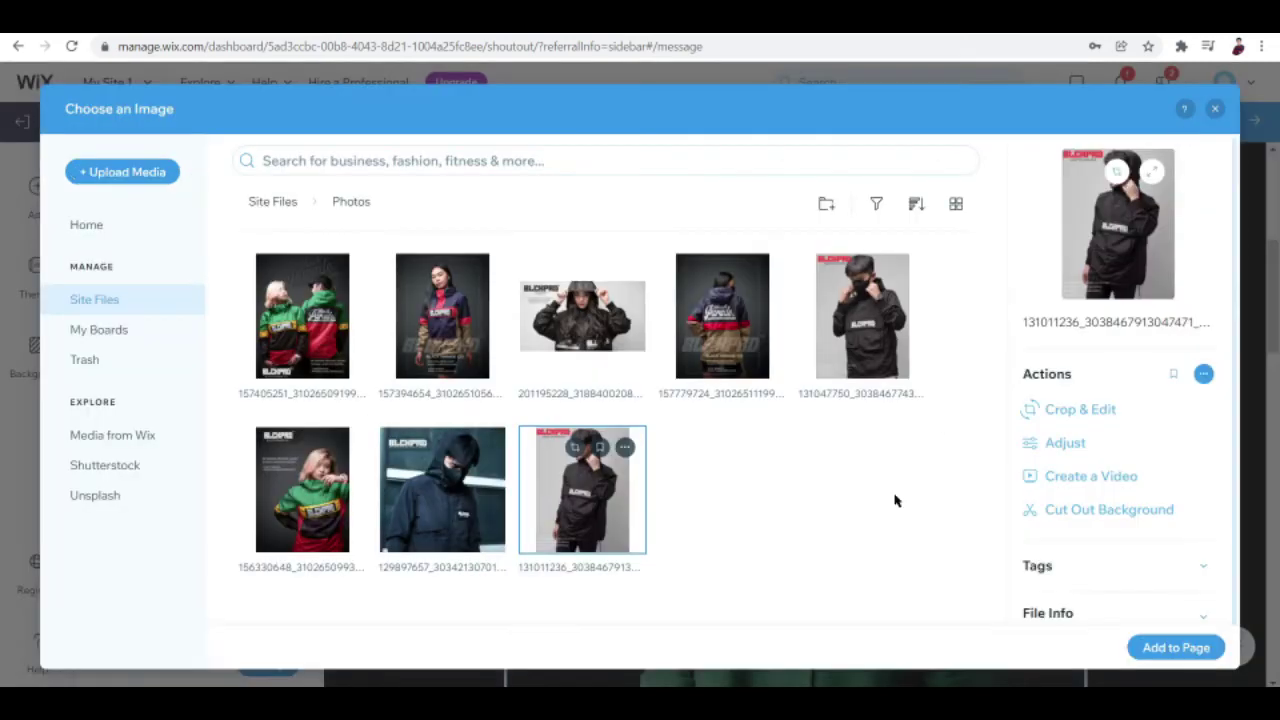
{"action": "left_click", "coordinate": [1176, 647]}
{"action": "scroll", "coordinate": [910, 441], "scroll_direction": "down", "scroll_amount": 3}
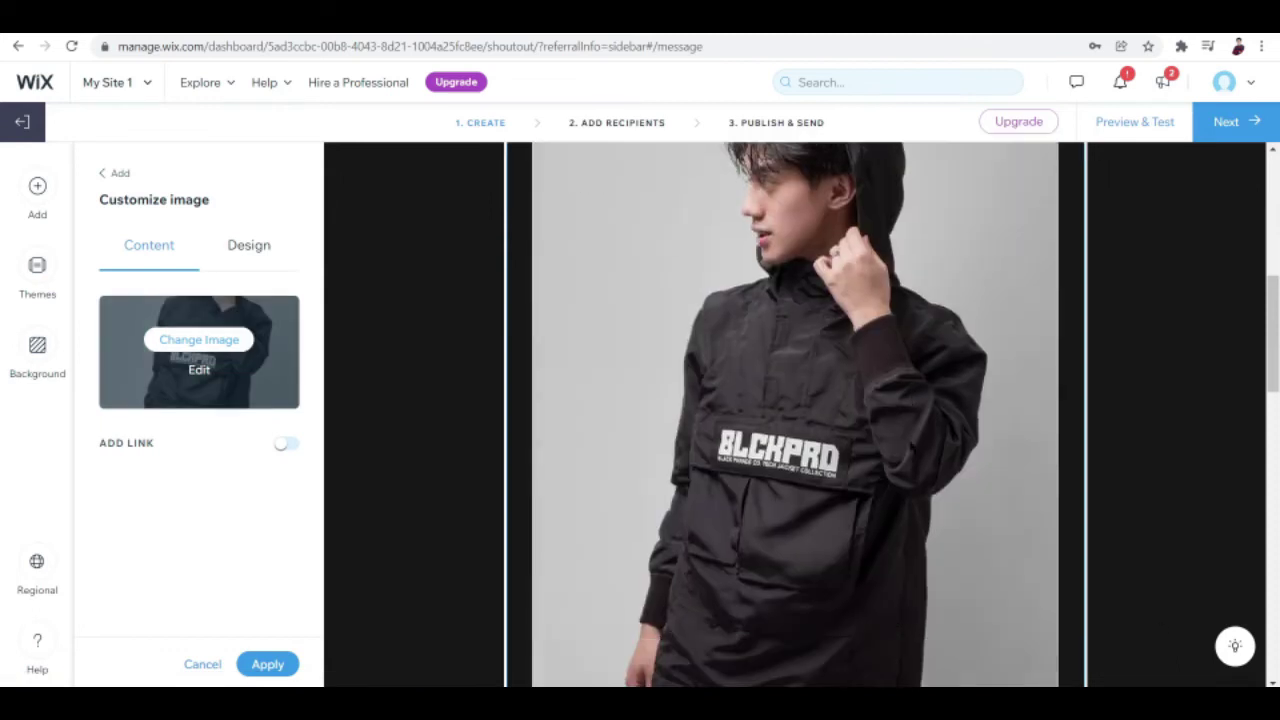
{"action": "scroll", "coordinate": [910, 441], "scroll_direction": "up", "scroll_amount": 5}
{"action": "scroll", "coordinate": [910, 441], "scroll_direction": "down", "scroll_amount": 8}
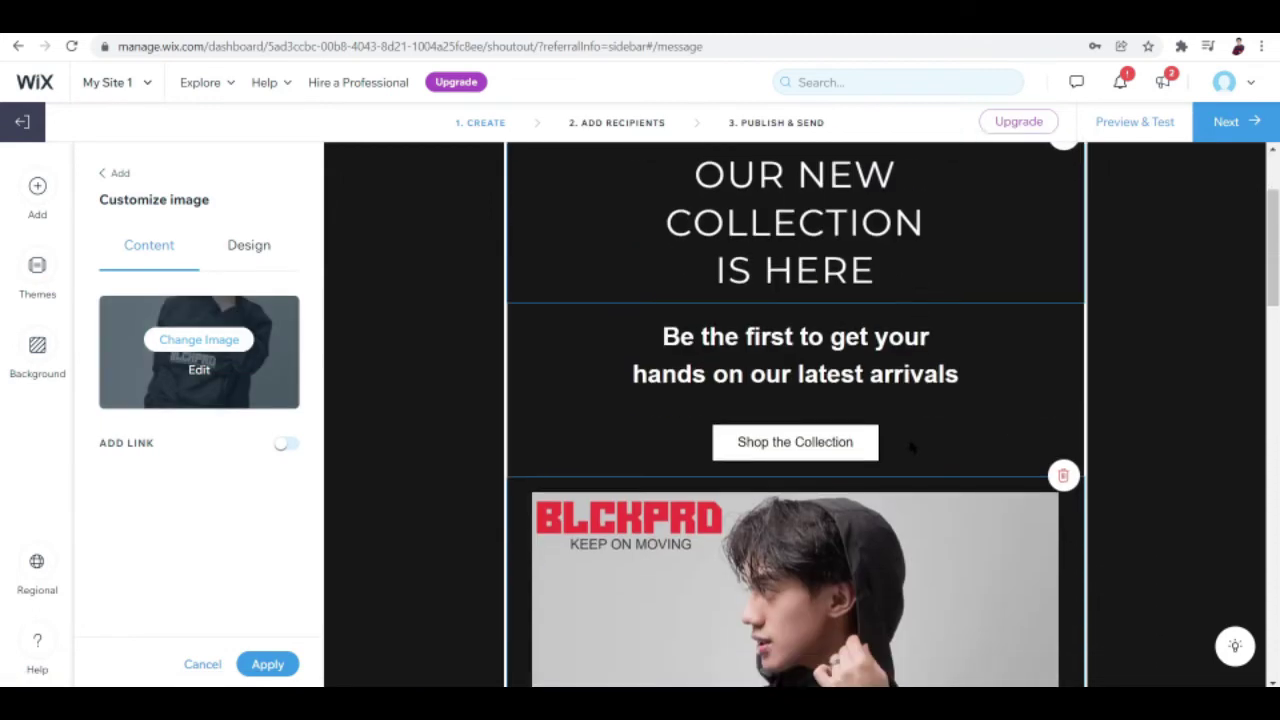
Replace the folded beige shirt image with the Photos folder's front view of the woman in the navy, red and tan jacket.
{"action": "scroll", "coordinate": [910, 447], "scroll_direction": "down", "scroll_amount": 4}
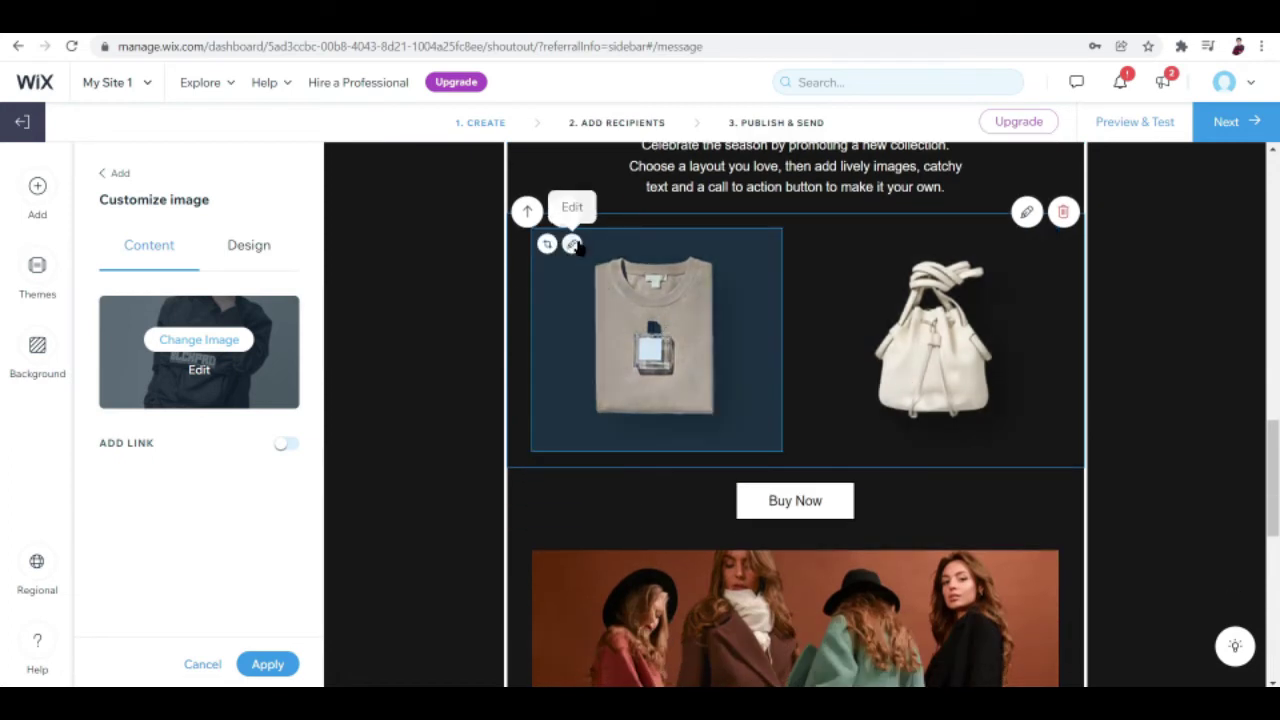
{"action": "left_click", "coordinate": [574, 245]}
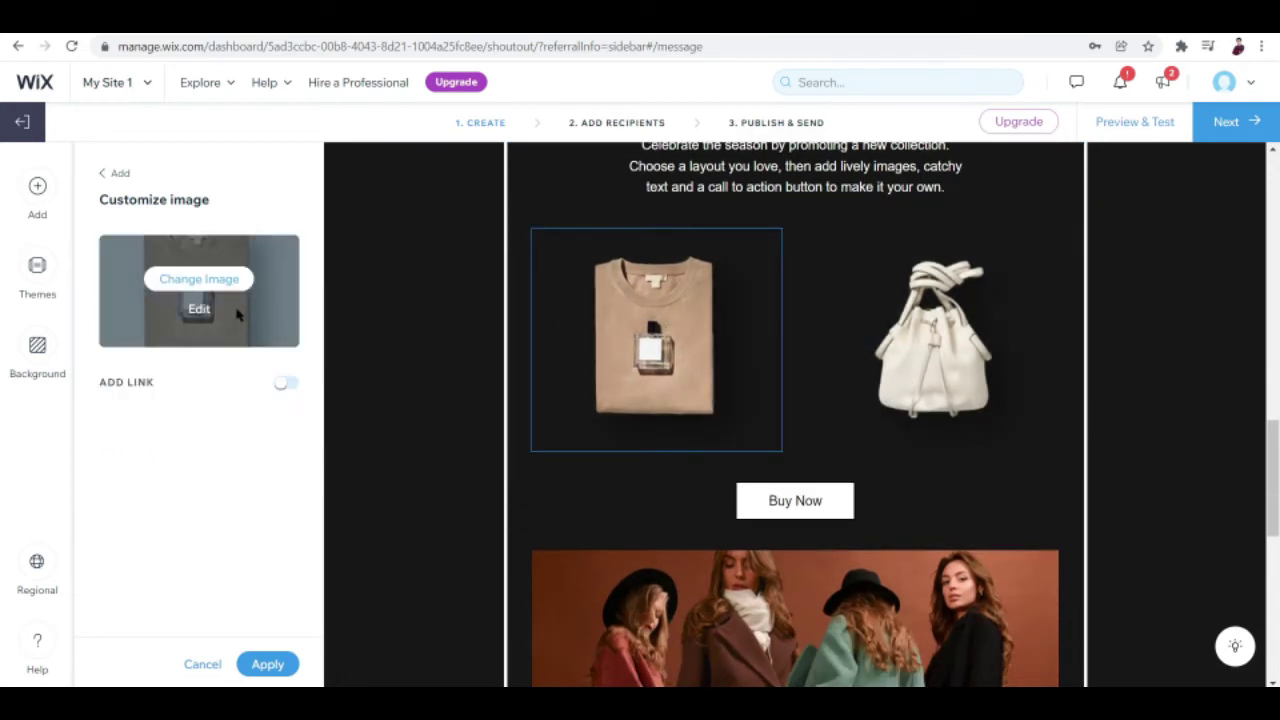
{"action": "left_click", "coordinate": [220, 288]}
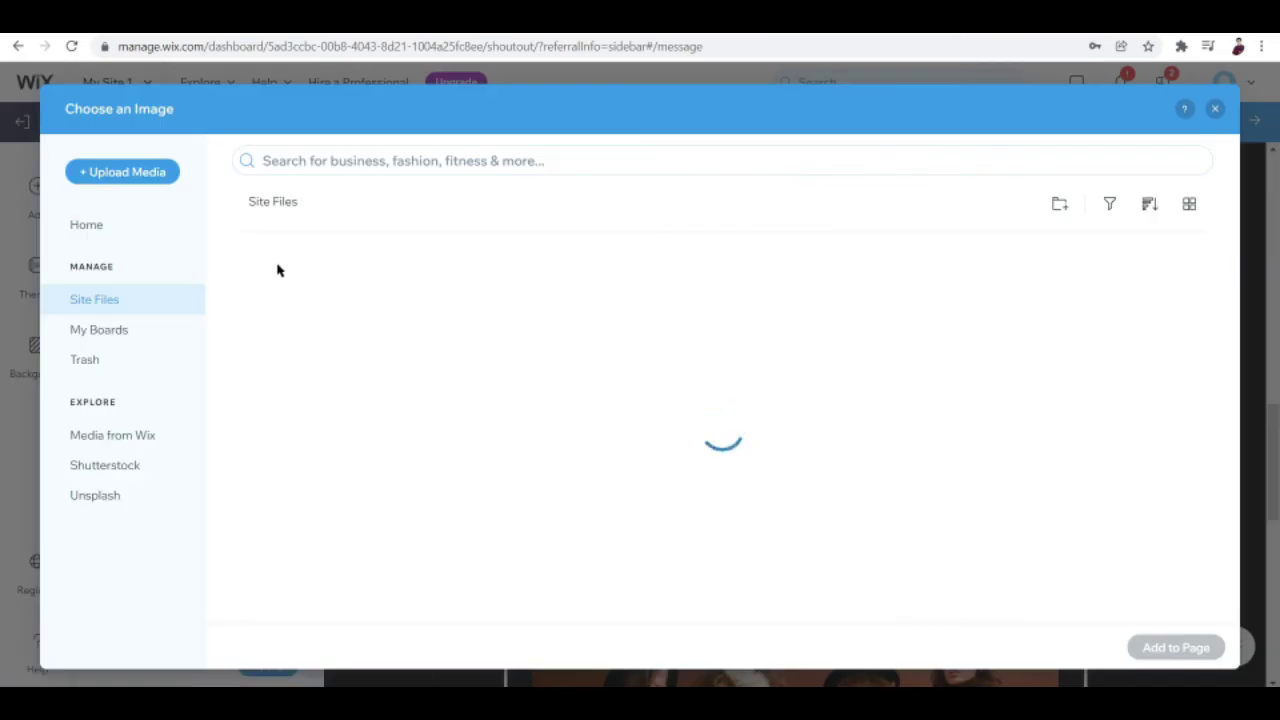
{"action": "double_click", "coordinate": [312, 335]}
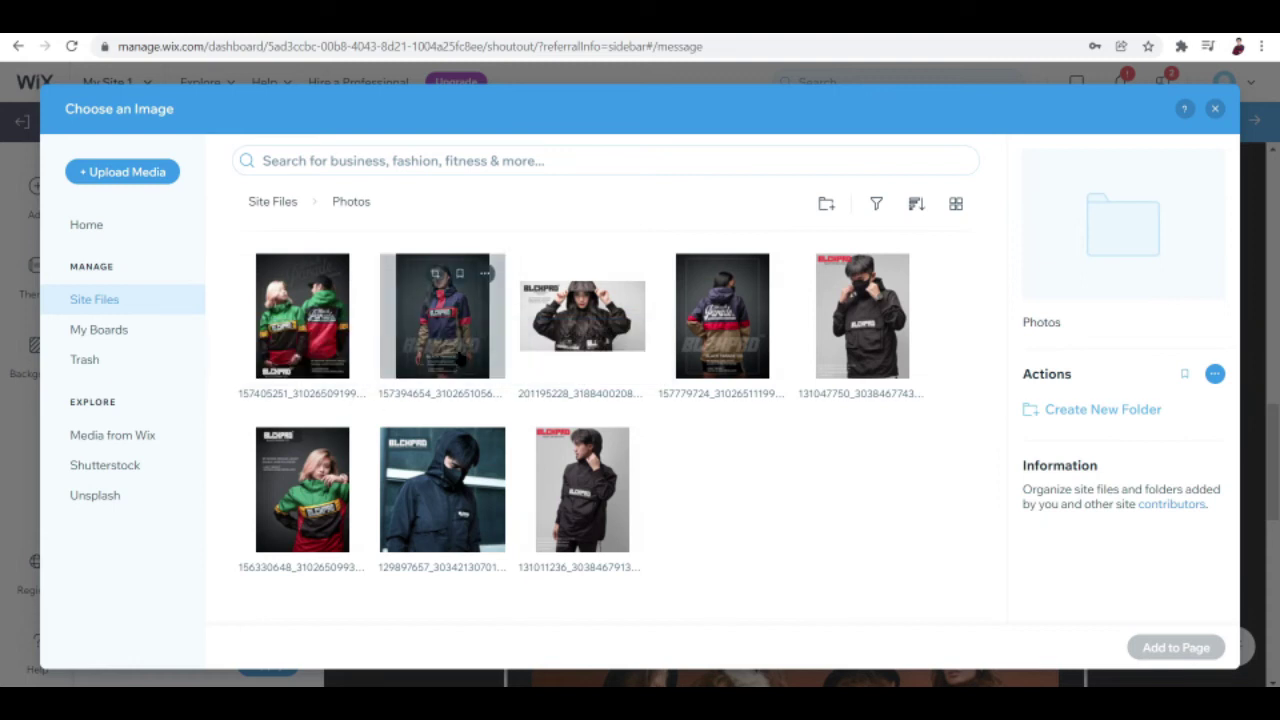
{"action": "left_click", "coordinate": [442, 320]}
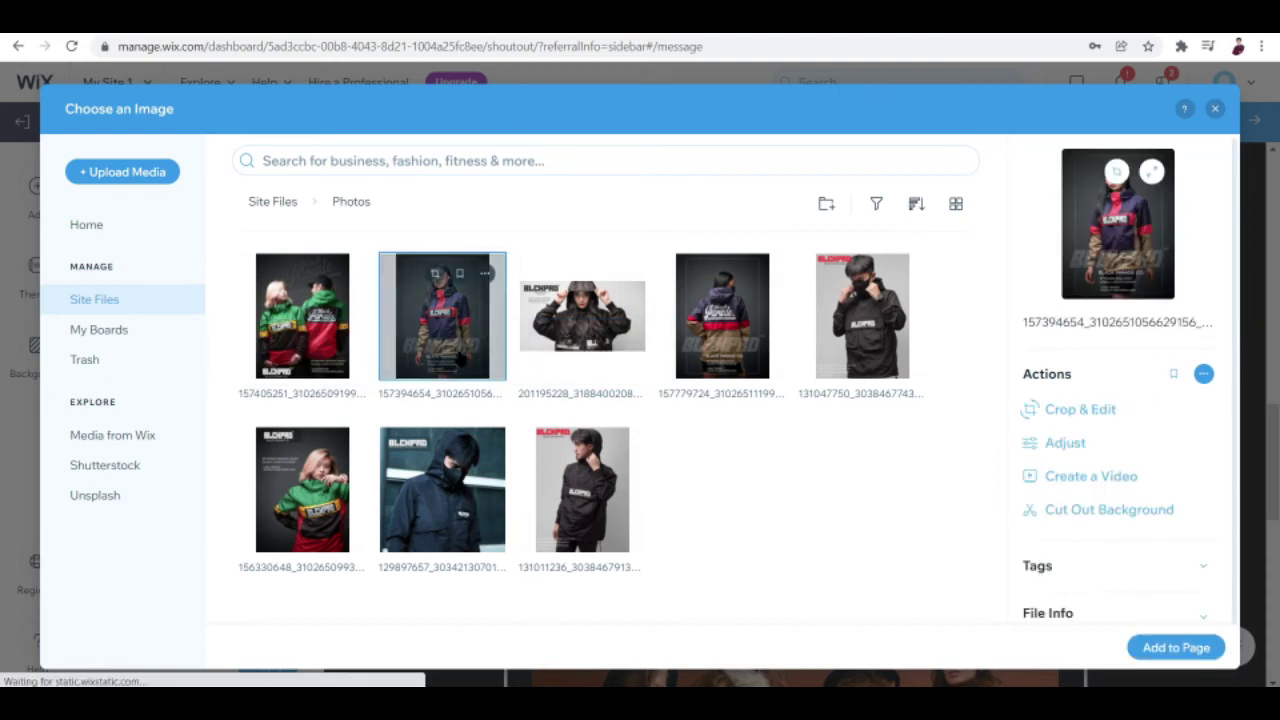
{"action": "double_click", "coordinate": [458, 355]}
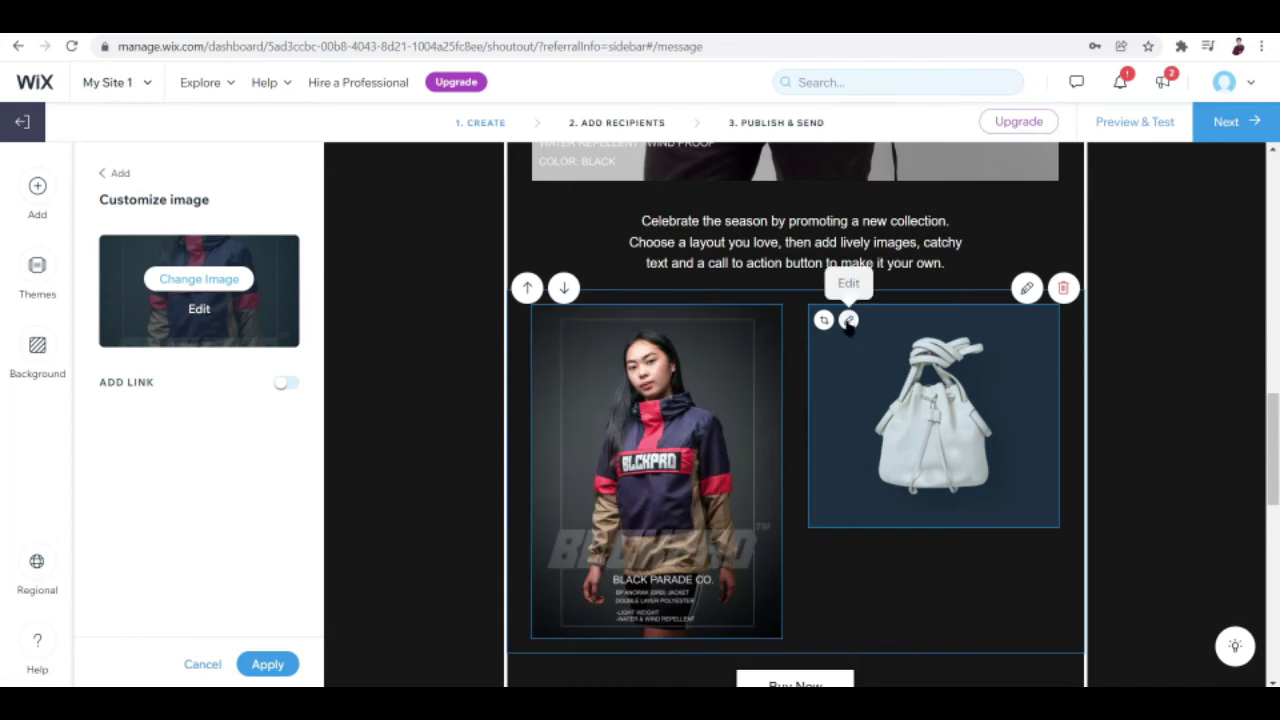
Replace the white bag image with the Photos folder's back view of the navy, red and tan "Black Parade" jacket.
{"action": "left_click", "coordinate": [848, 320]}
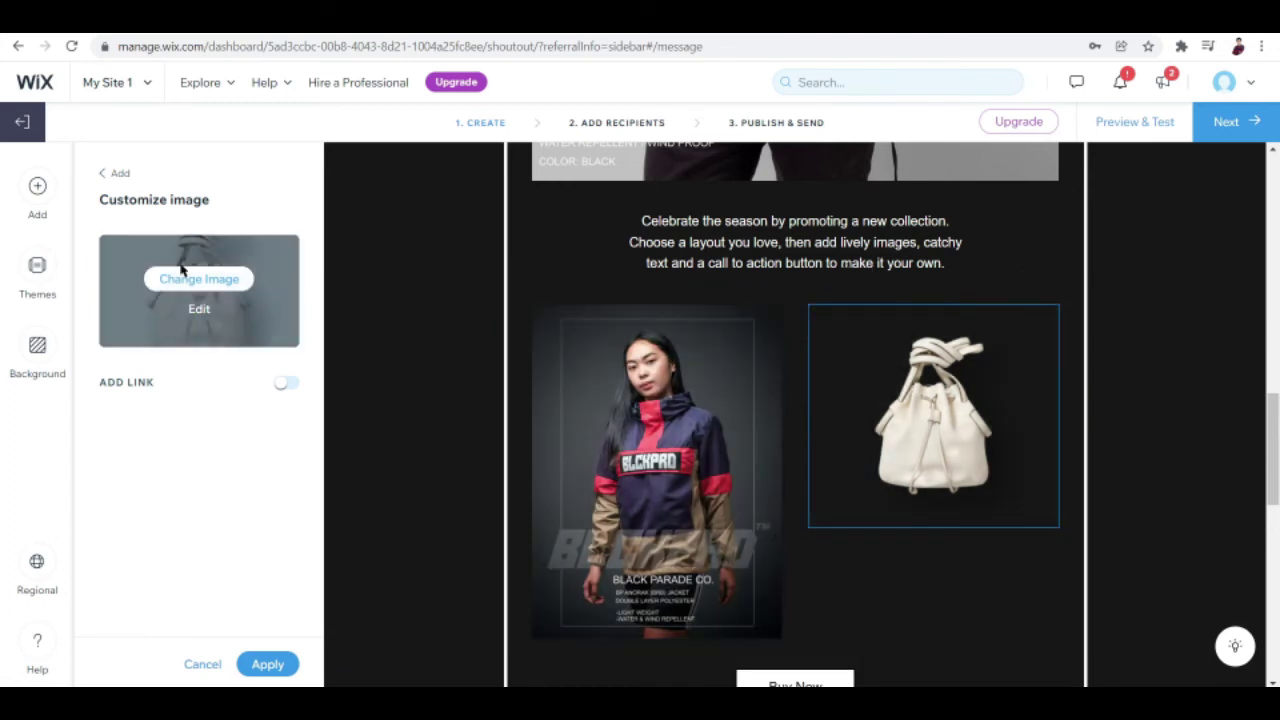
{"action": "left_click", "coordinate": [186, 283]}
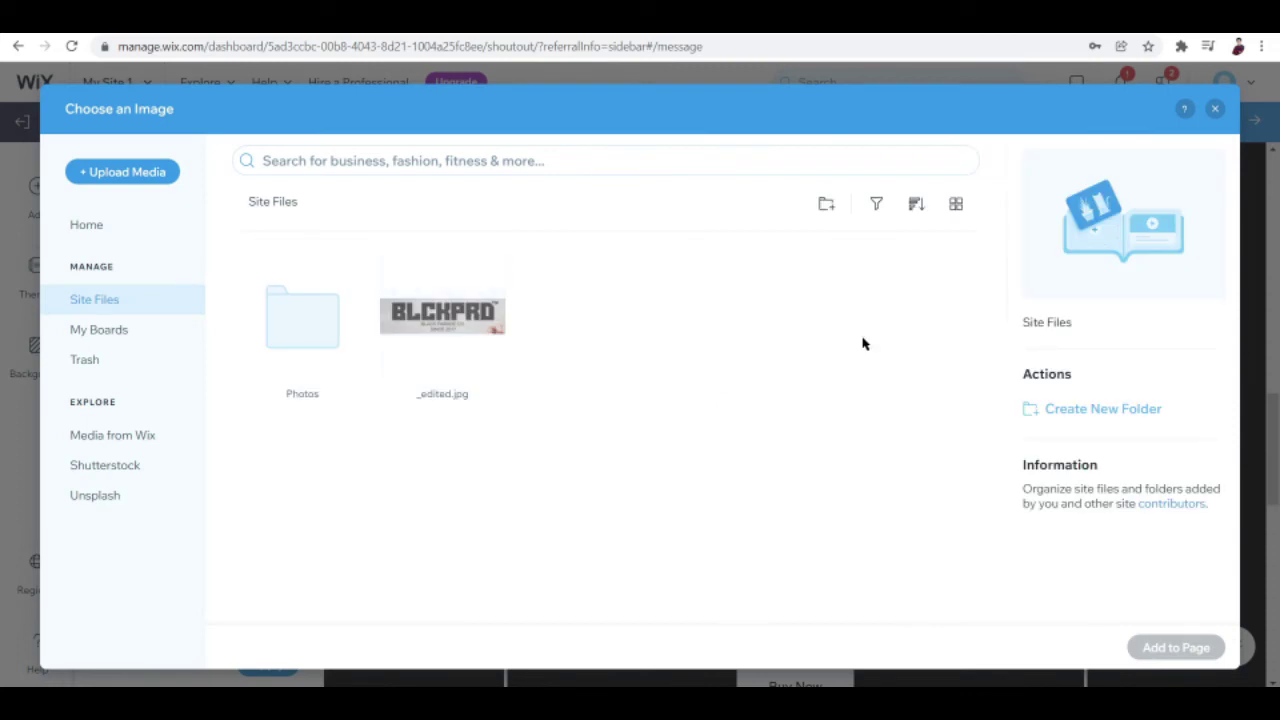
{"action": "double_click", "coordinate": [310, 335]}
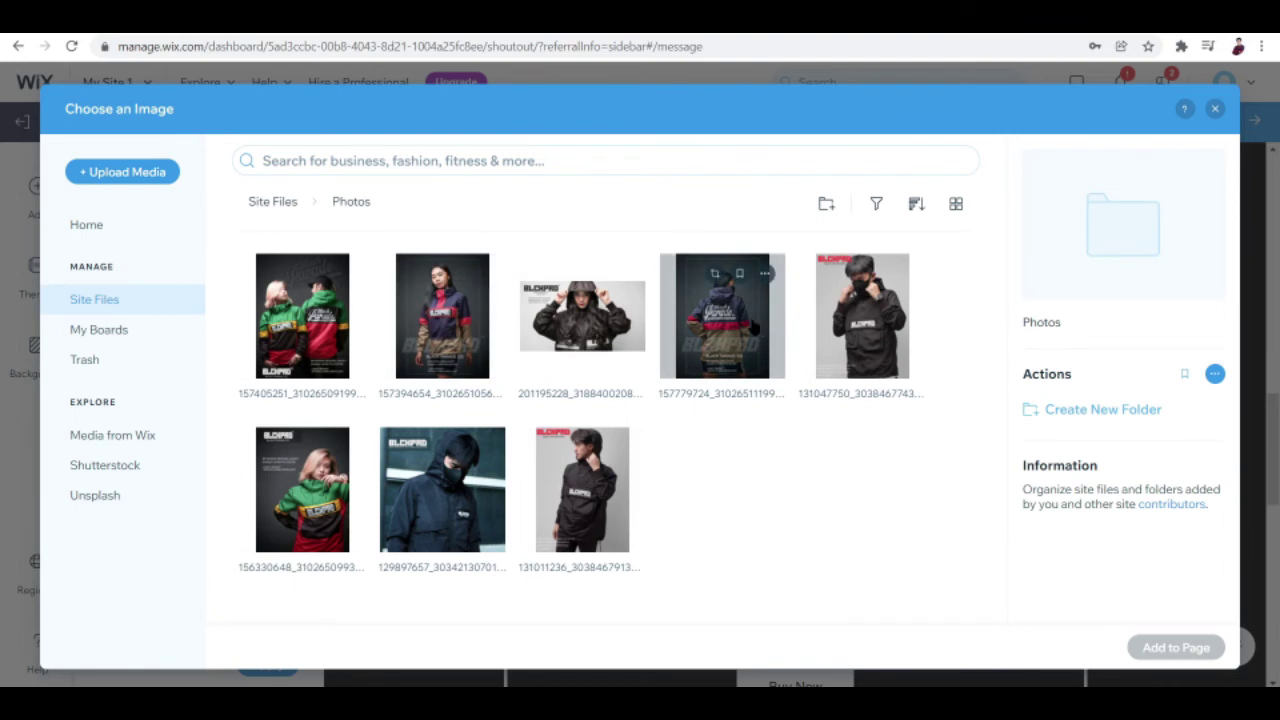
{"action": "left_click", "coordinate": [750, 325]}
{"action": "double_click", "coordinate": [752, 323]}
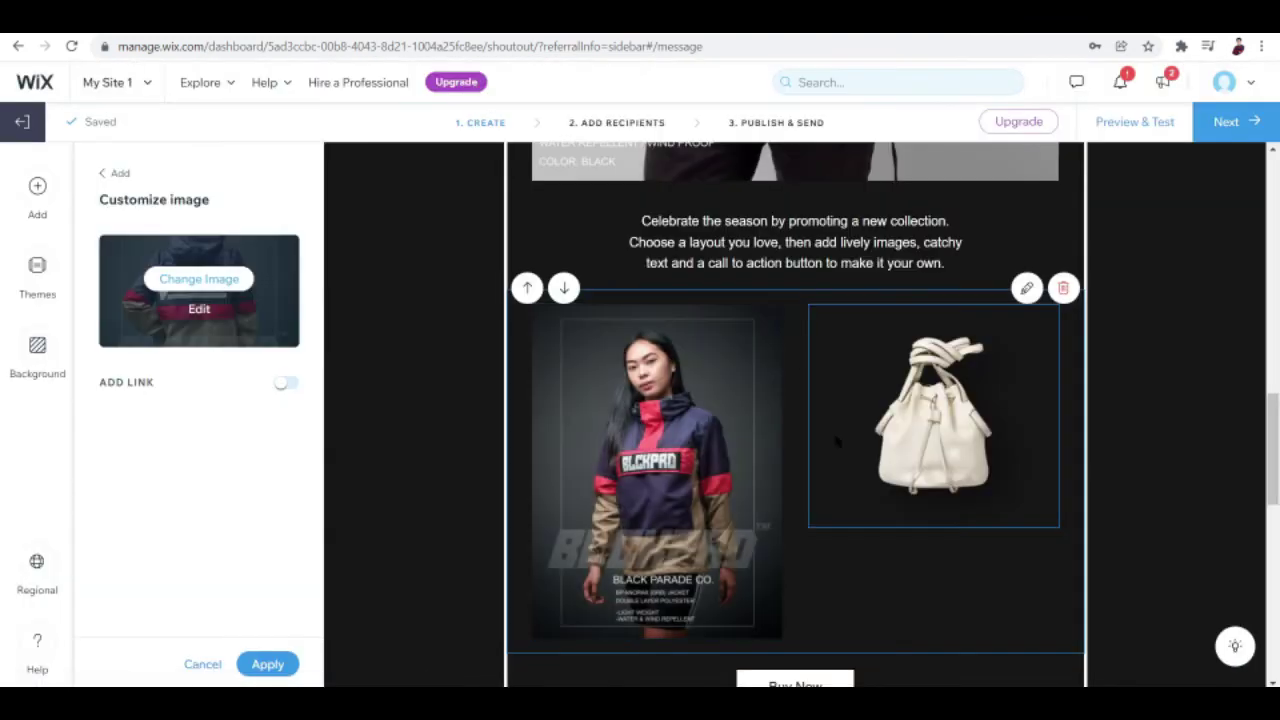
Clear the "Celebrate the season by promoting a new collection" placeholder paragraph above the two product photos.
{"action": "scroll", "coordinate": [838, 440], "scroll_direction": "down", "scroll_amount": 1}
{"action": "scroll", "coordinate": [825, 400], "scroll_direction": "up", "scroll_amount": 3}
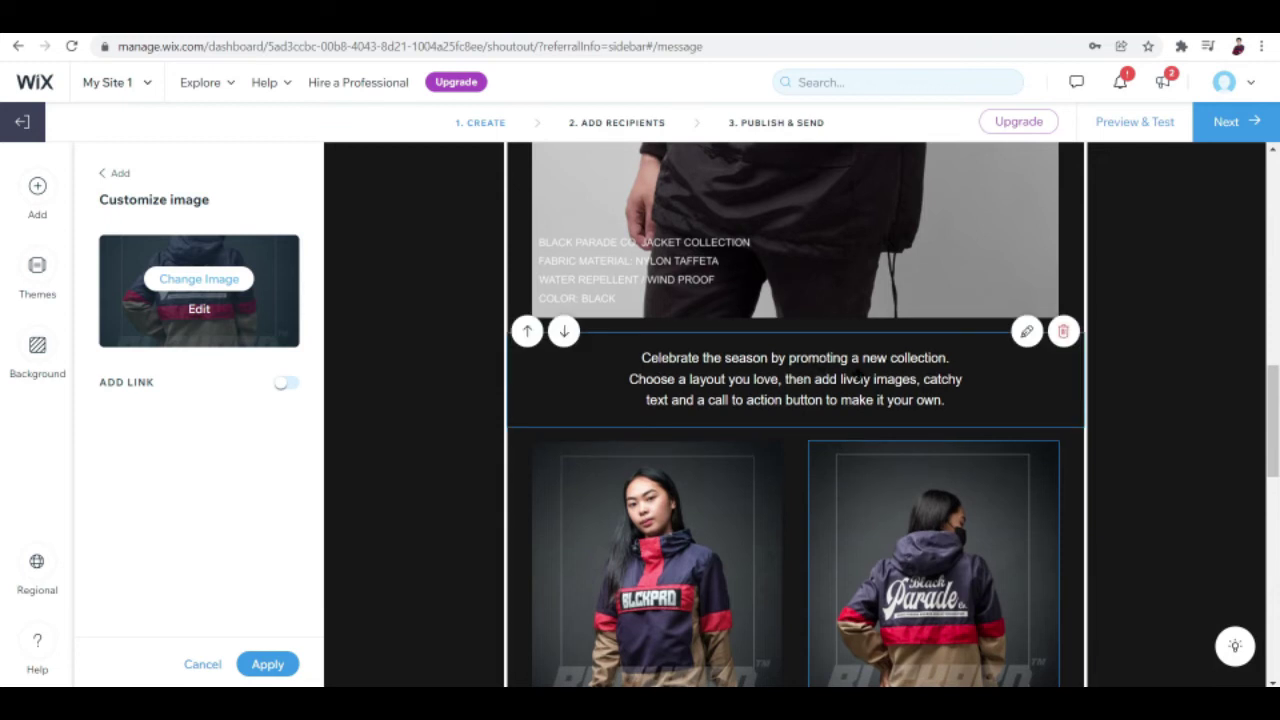
{"action": "left_click", "coordinate": [1024, 333]}
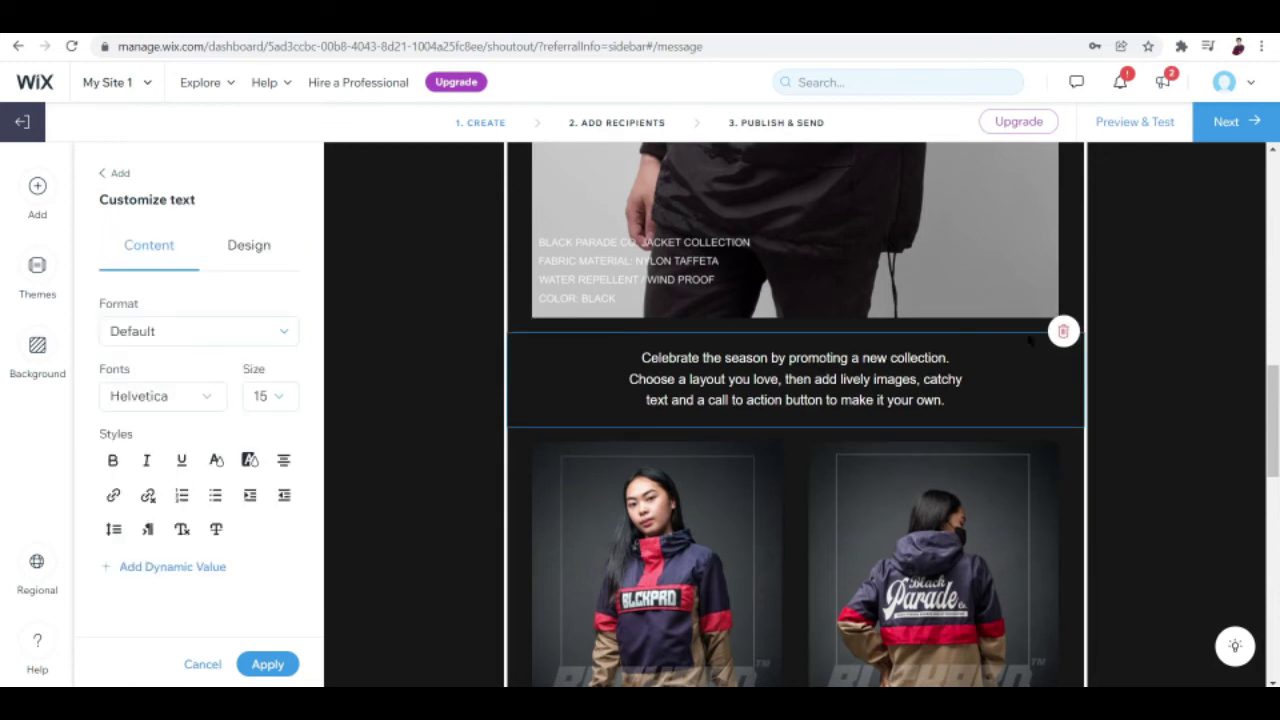
{"action": "triple_click", "coordinate": [978, 378]}
{"action": "left_click", "coordinate": [978, 378]}
{"action": "left_click_drag", "start_coordinate": [944, 400], "coordinate": [638, 357]}
{"action": "key", "text": "BackSpace"}
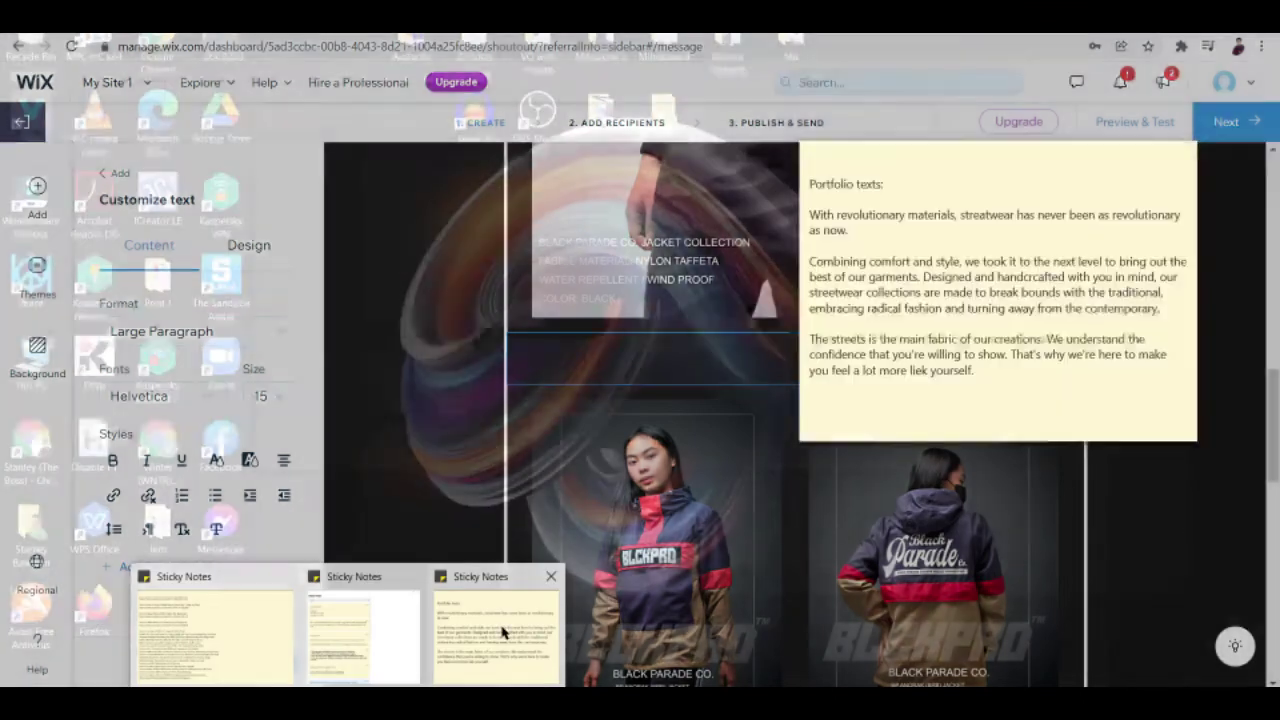
Copy the "Combining comfort and style" paragraph from the Portfolio texts sticky note into the emptied text block.
{"action": "left_click", "coordinate": [500, 628]}
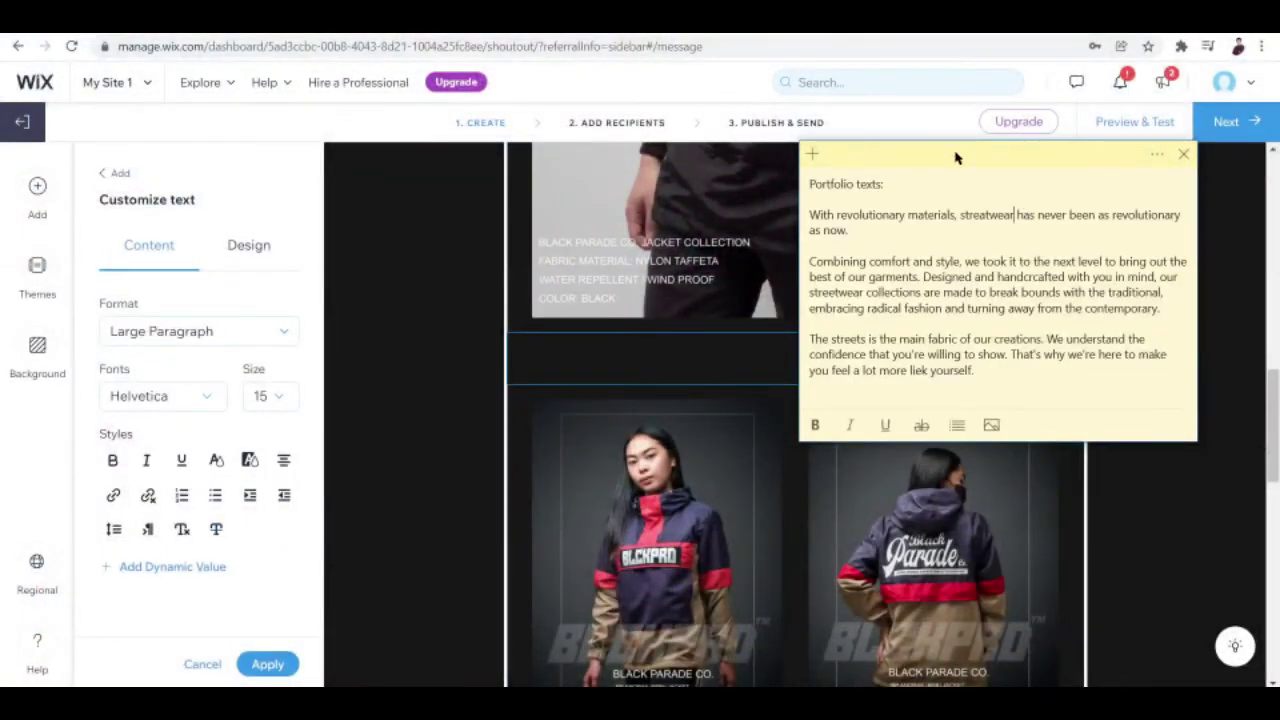
{"action": "left_click_drag", "start_coordinate": [957, 157], "coordinate": [919, 165]}
{"action": "triple_click", "coordinate": [1010, 287]}
{"action": "key", "text": "ctrl+c"}
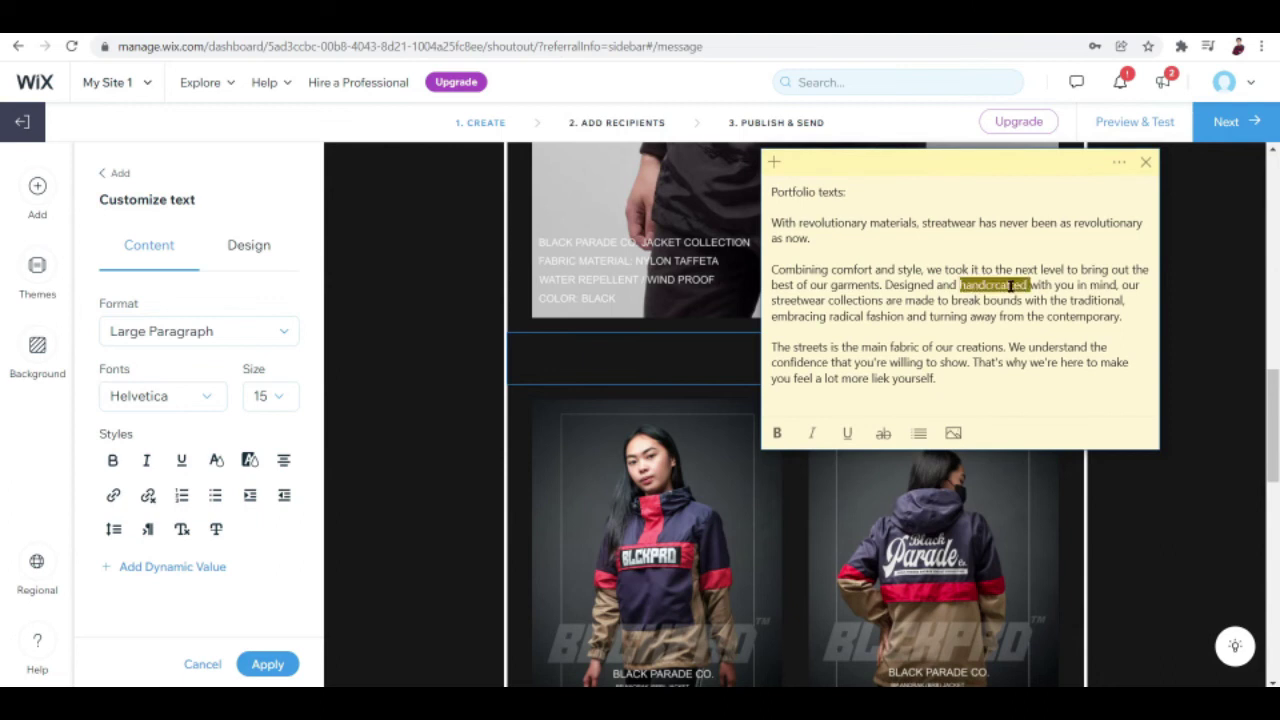
{"action": "left_click", "coordinate": [704, 352]}
{"action": "key", "text": "ctrl+v"}
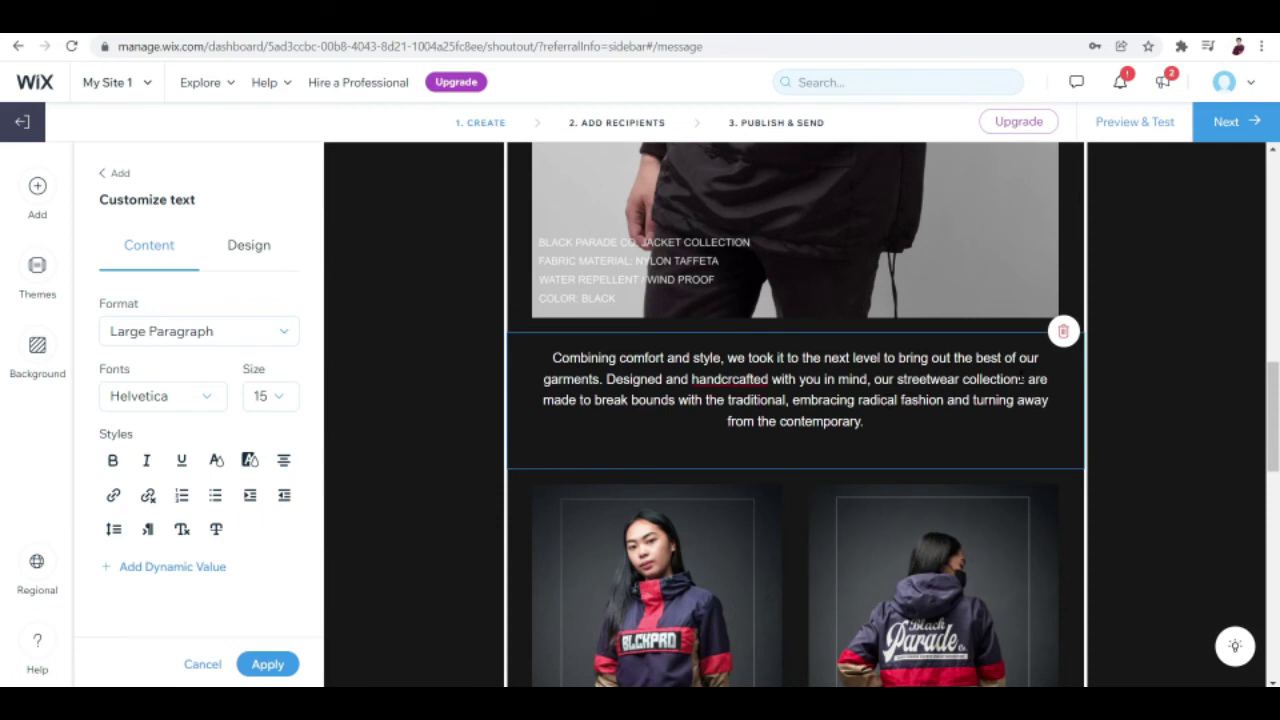
{"action": "scroll", "coordinate": [729, 352], "scroll_direction": "up", "scroll_amount": 1}
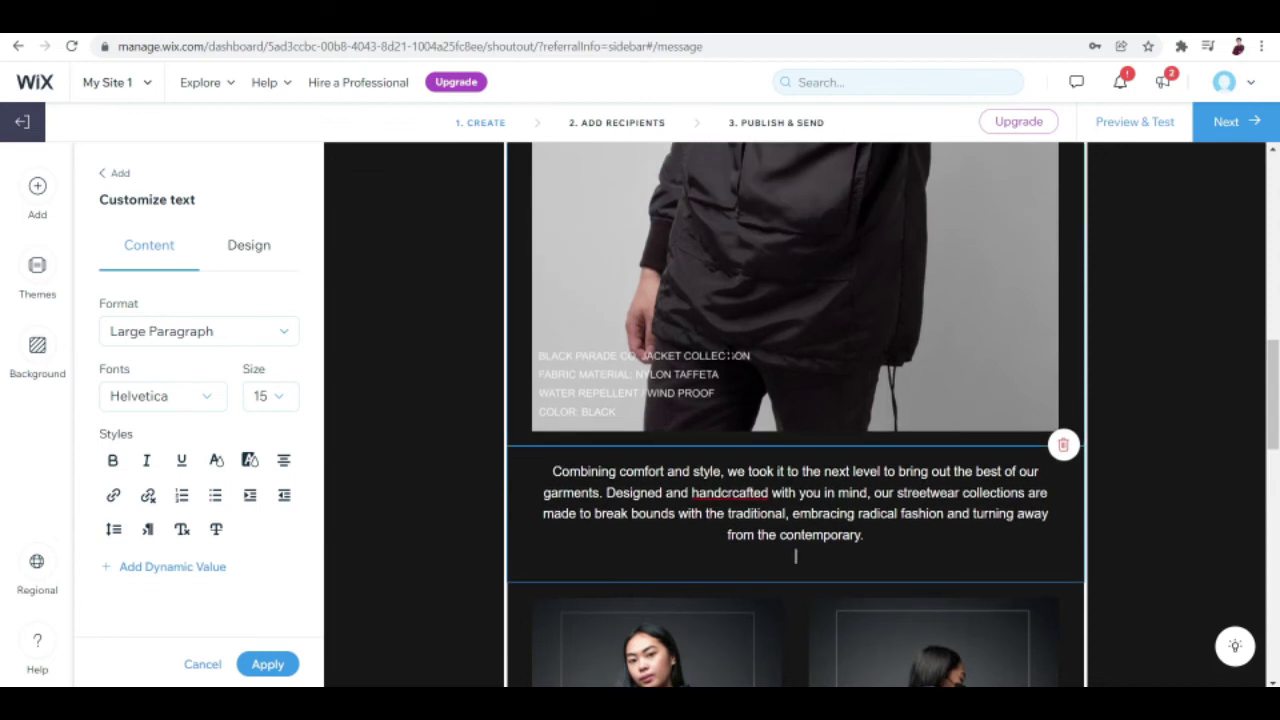
{"action": "scroll", "coordinate": [729, 355], "scroll_direction": "down", "scroll_amount": 1}
{"action": "scroll", "coordinate": [730, 356], "scroll_direction": "down", "scroll_amount": 1}
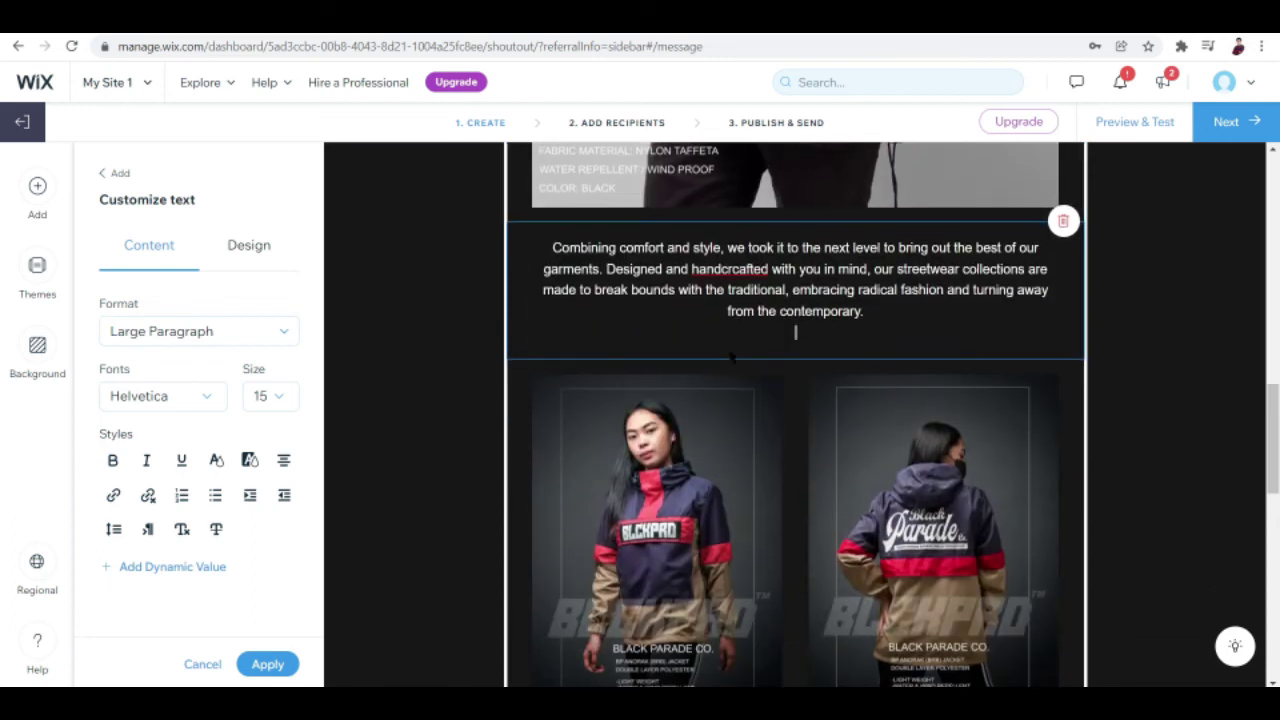
{"action": "scroll", "coordinate": [730, 356], "scroll_direction": "down", "scroll_amount": 3}
{"action": "scroll", "coordinate": [730, 354], "scroll_direction": "up", "scroll_amount": 7}
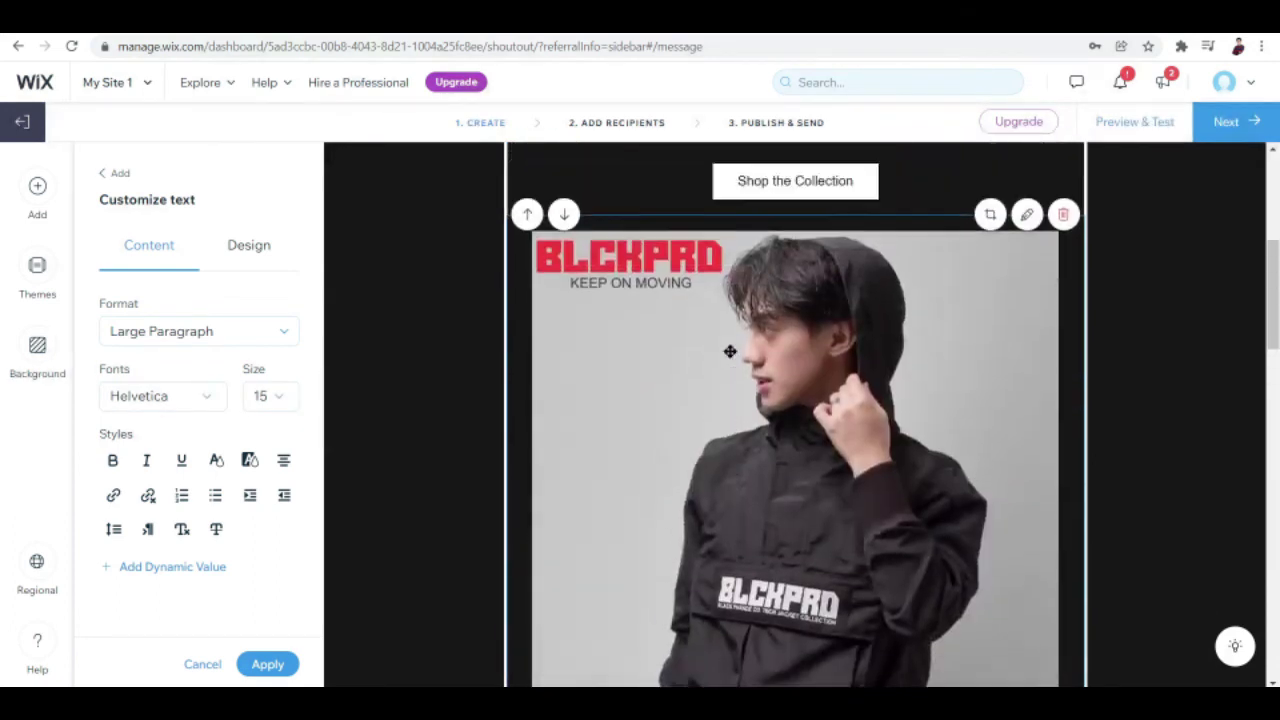
Replace the image of four women in coats with the Photos folder's picture of the woman in the hooded black BLCKPRD jacket.
{"action": "scroll", "coordinate": [730, 352], "scroll_direction": "up", "scroll_amount": 4}
{"action": "scroll", "coordinate": [730, 352], "scroll_direction": "down", "scroll_amount": 5}
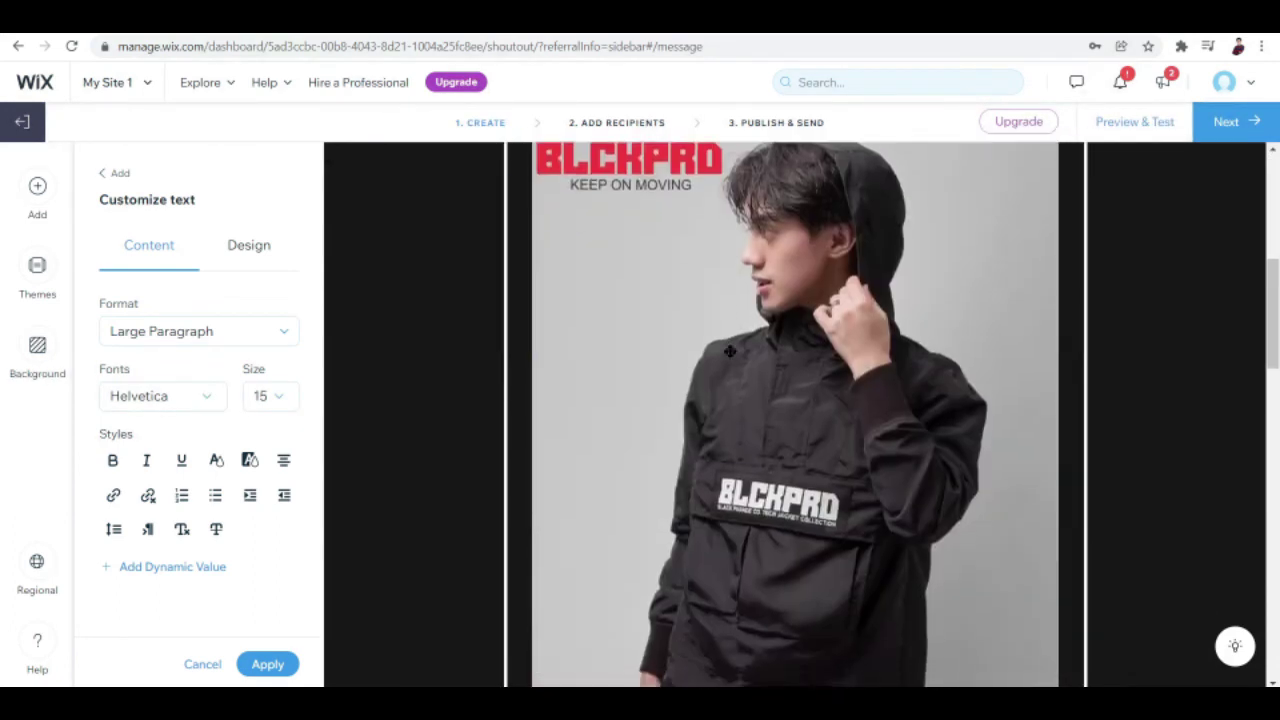
{"action": "scroll", "coordinate": [730, 351], "scroll_direction": "down", "scroll_amount": 8}
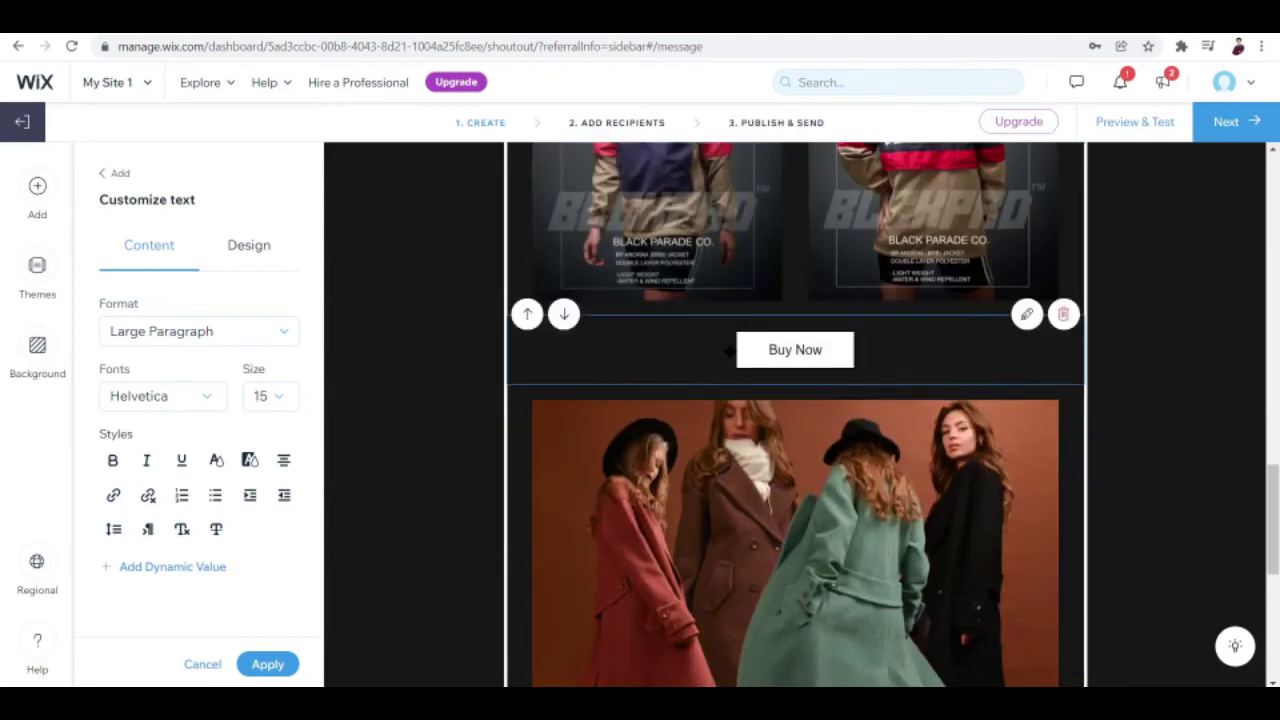
{"action": "scroll", "coordinate": [730, 350], "scroll_direction": "down", "scroll_amount": 2}
{"action": "left_click", "coordinate": [1029, 184]}
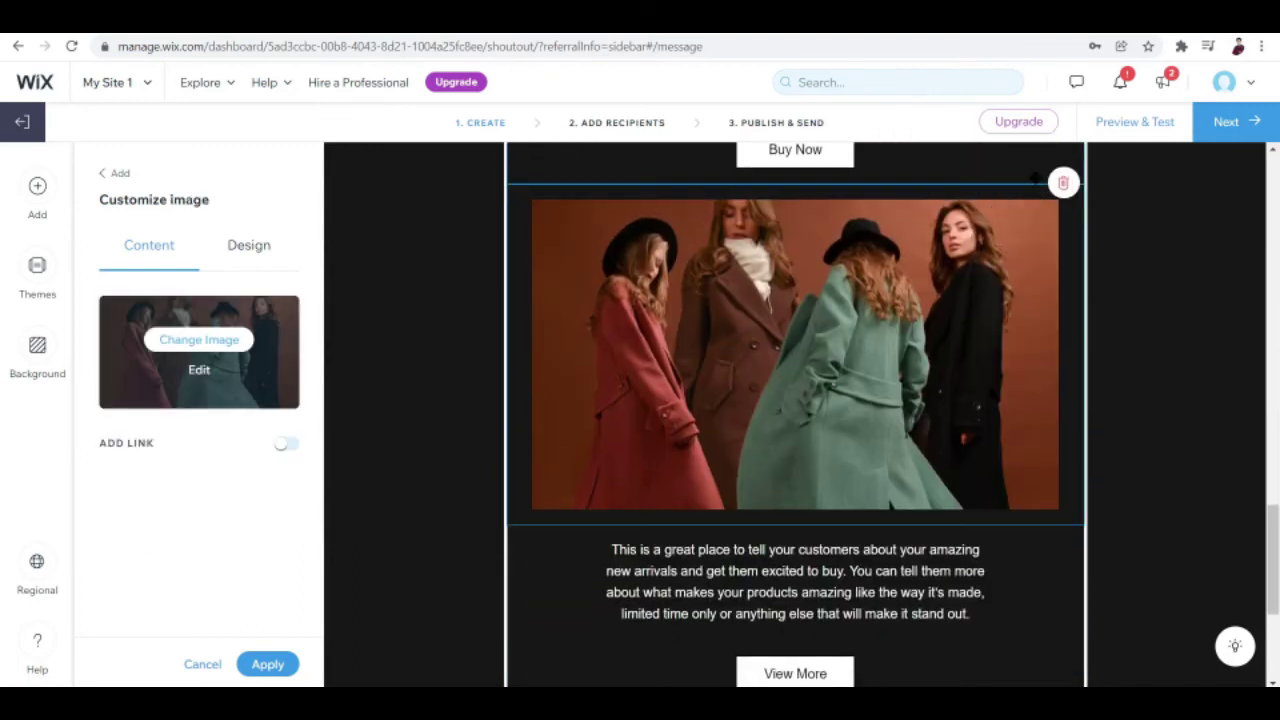
{"action": "left_click", "coordinate": [1034, 178]}
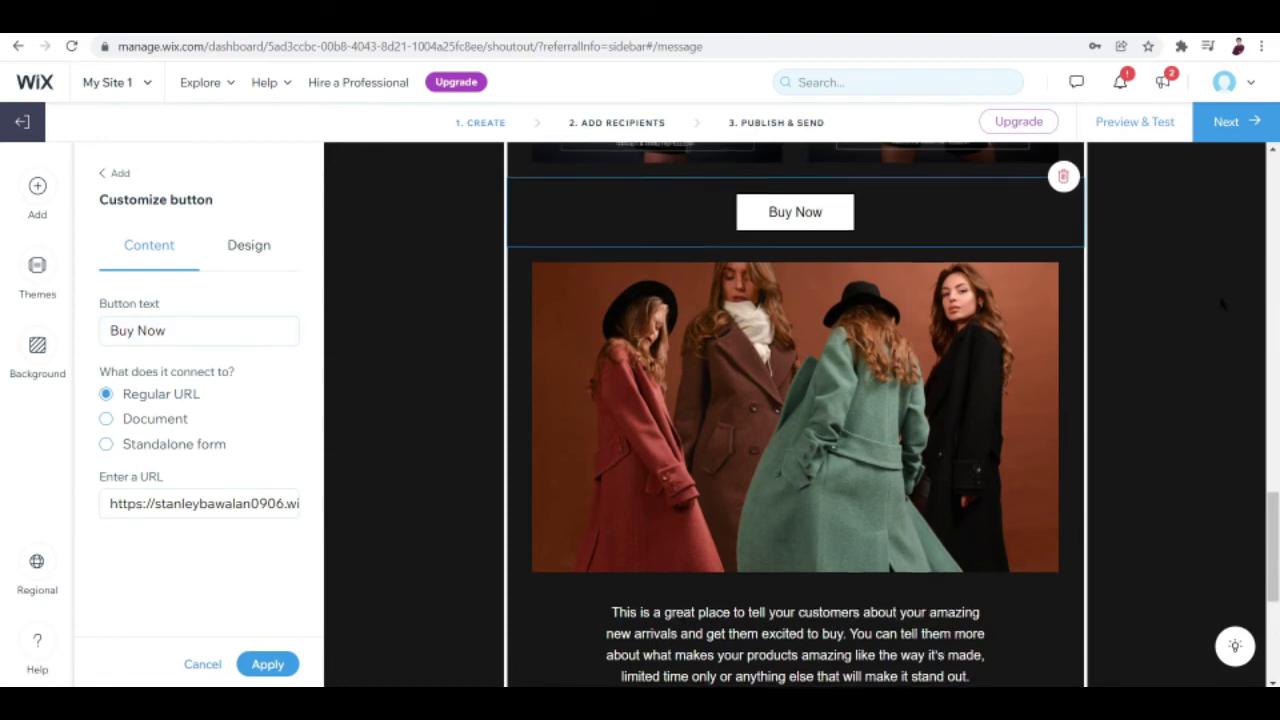
{"action": "scroll", "coordinate": [1000, 459], "scroll_direction": "up", "scroll_amount": 3}
{"action": "scroll", "coordinate": [1000, 459], "scroll_direction": "down", "scroll_amount": 1}
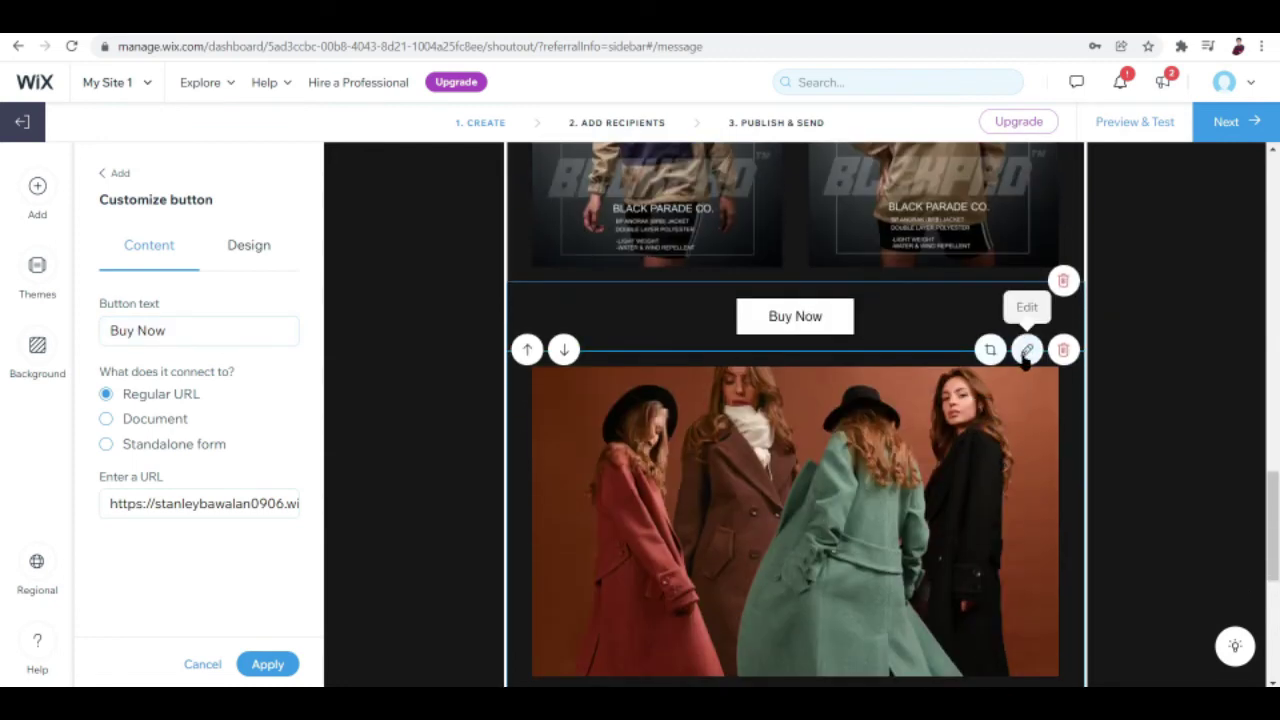
{"action": "left_click", "coordinate": [740, 432]}
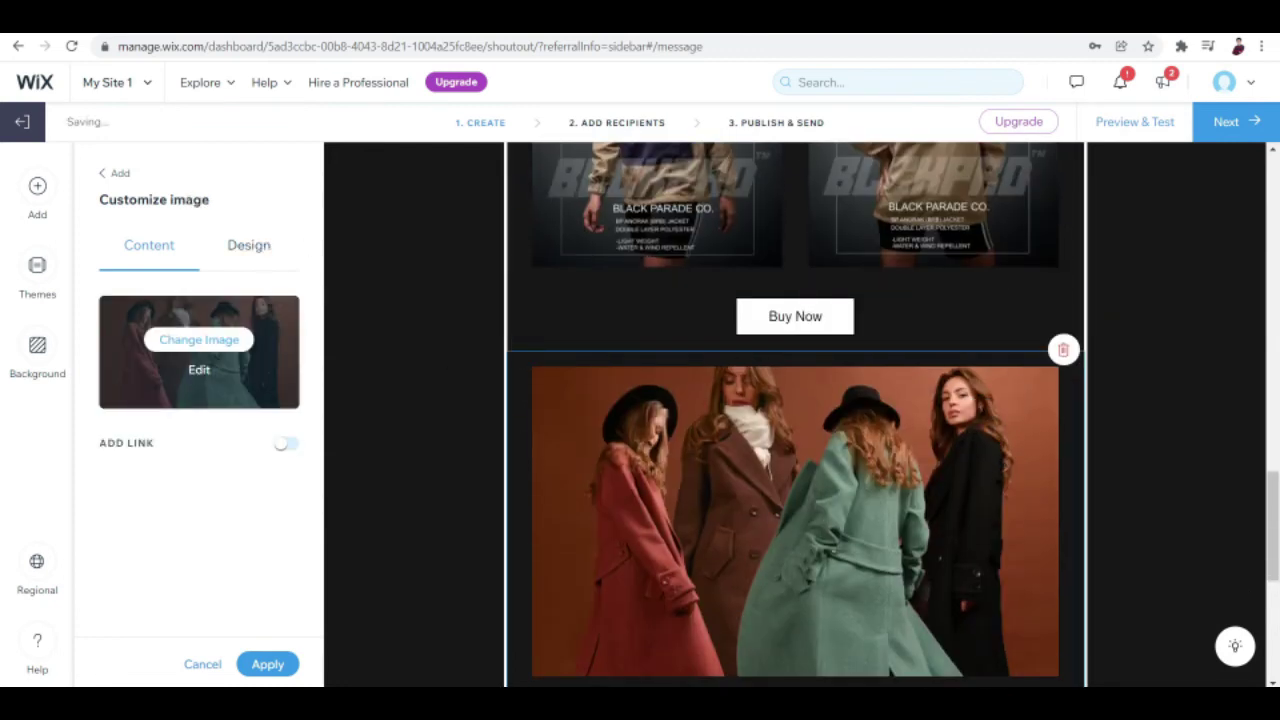
{"action": "left_click", "coordinate": [152, 342]}
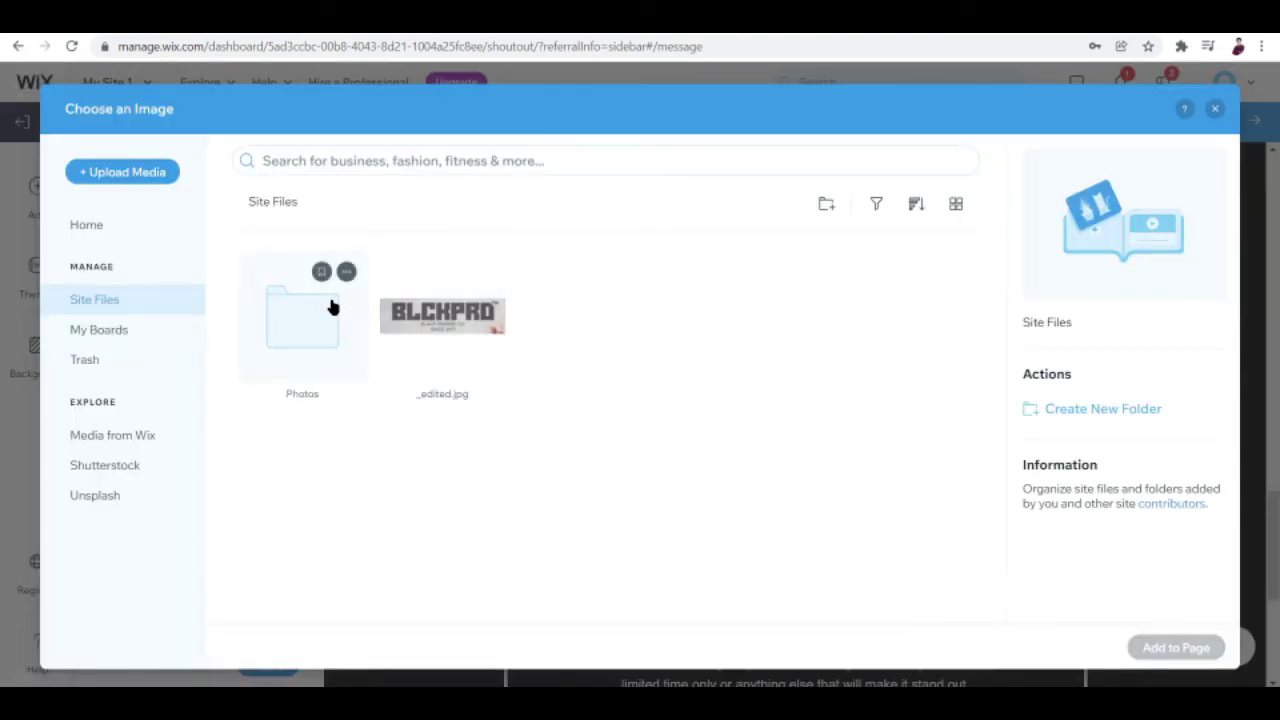
{"action": "left_click", "coordinate": [333, 307]}
{"action": "double_click", "coordinate": [333, 307]}
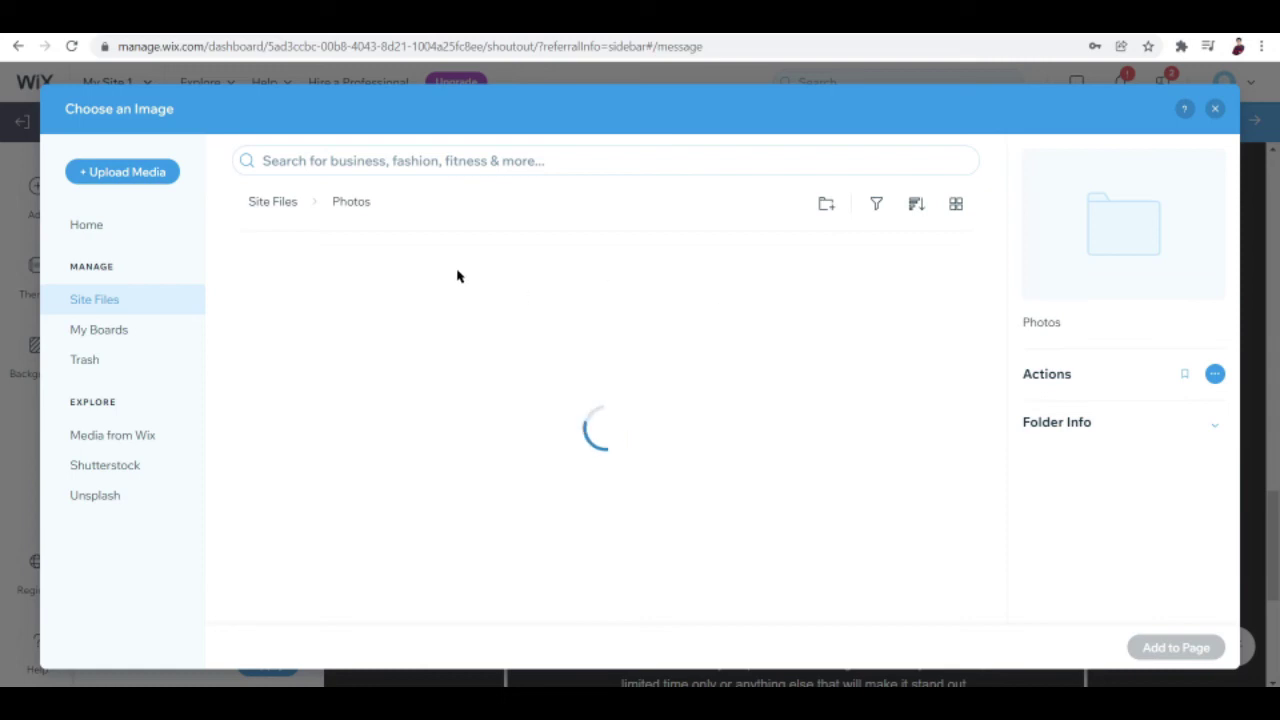
{"action": "double_click", "coordinate": [565, 318]}
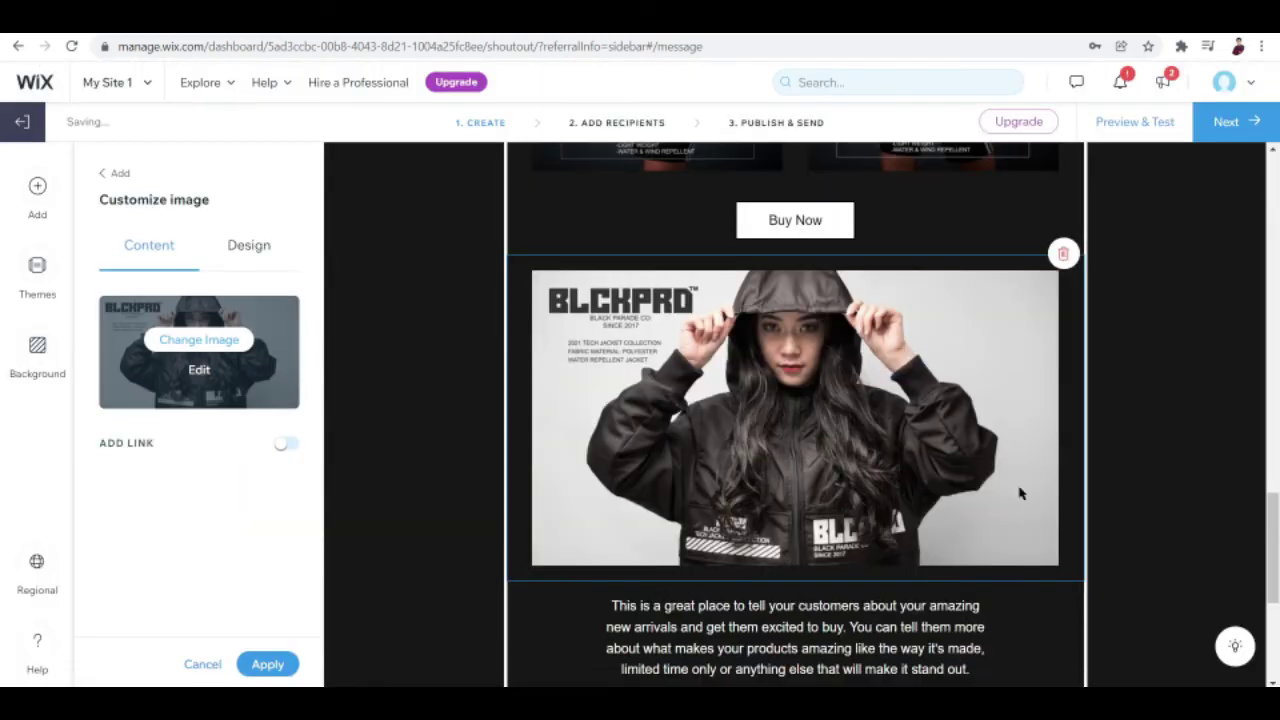
Clear the "This is a great place to tell your customers" placeholder paragraph above the View More button.
{"action": "scroll", "coordinate": [1020, 492], "scroll_direction": "down", "scroll_amount": 2}
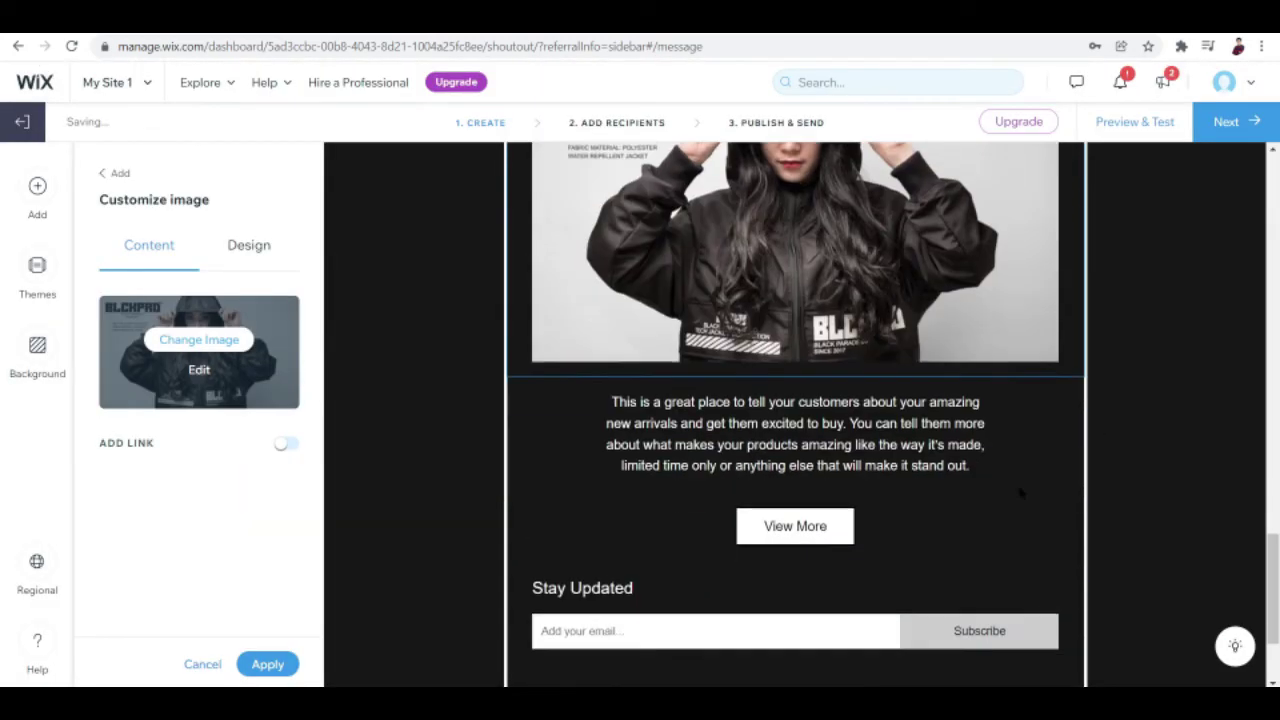
{"action": "left_click", "coordinate": [955, 466]}
{"action": "left_click_drag", "start_coordinate": [969, 467], "coordinate": [594, 400]}
{"action": "key", "text": "BackSpace"}
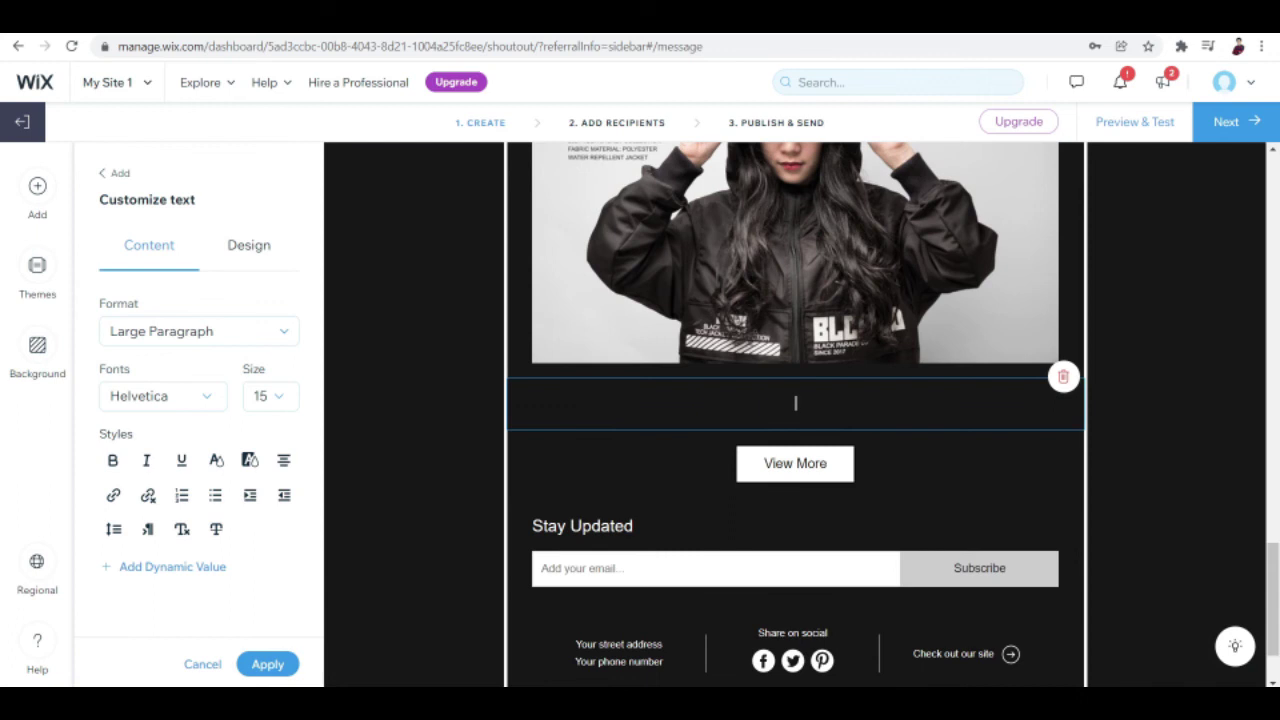
Copy the "The streets is the main fabric of our creations" paragraph from the Portfolio texts sticky note into the emptied text block.
{"action": "mouse_move", "coordinate": [350, 712]}
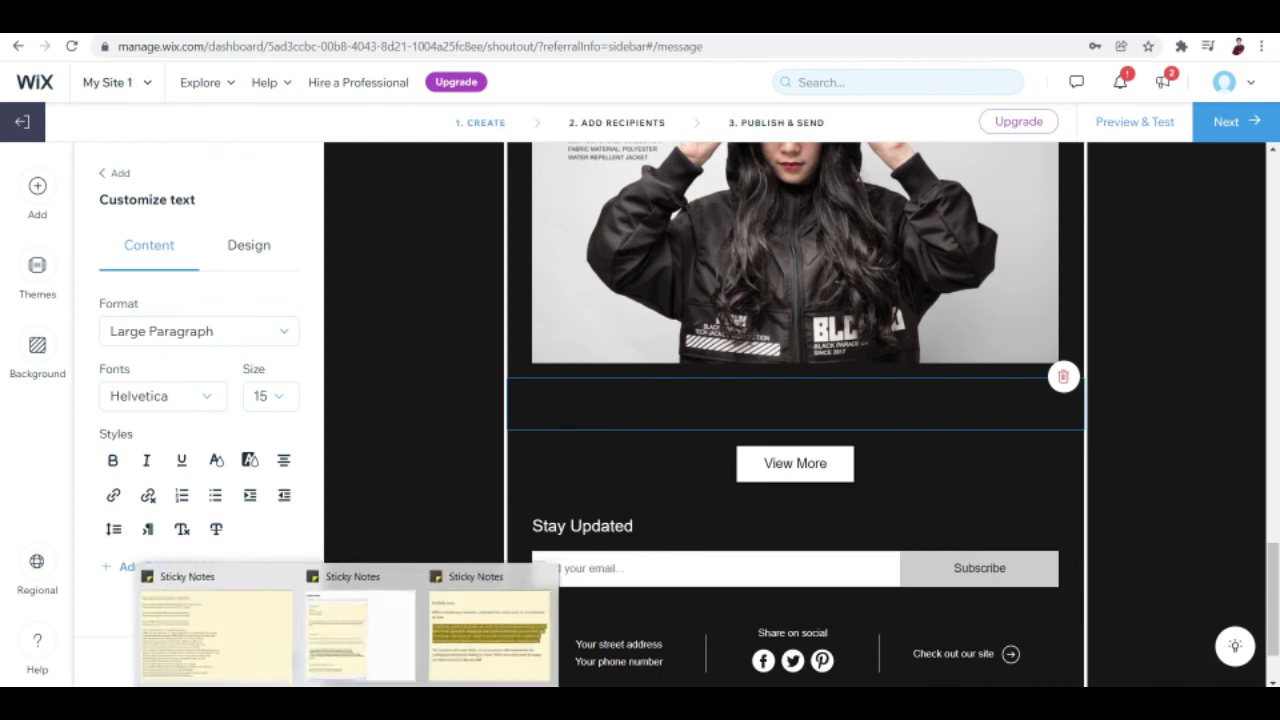
{"action": "left_click", "coordinate": [489, 627]}
{"action": "left_click", "coordinate": [886, 377]}
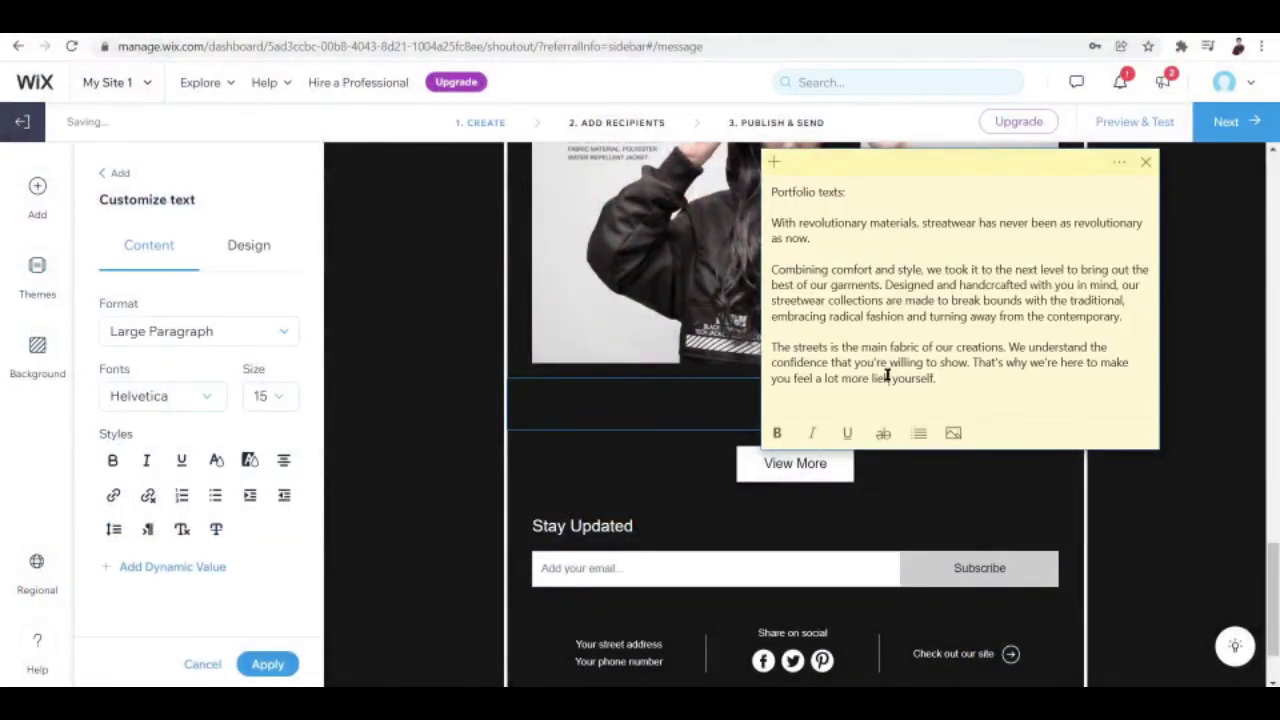
{"action": "triple_click", "coordinate": [931, 375]}
{"action": "key", "text": "ctrl+c"}
{"action": "left_click", "coordinate": [627, 405]}
{"action": "key", "text": "ctrl+v"}
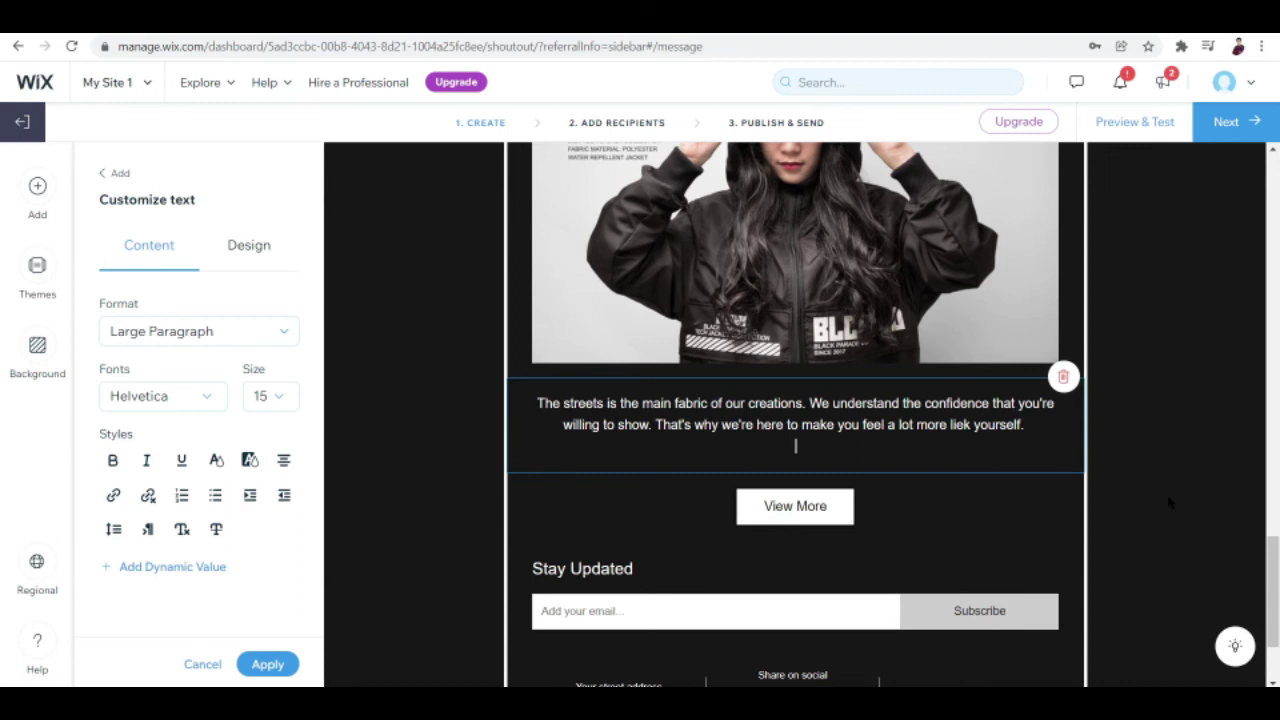
Clear the regular URL that the View More button connects to.
{"action": "scroll", "coordinate": [1170, 503], "scroll_direction": "down", "scroll_amount": 2}
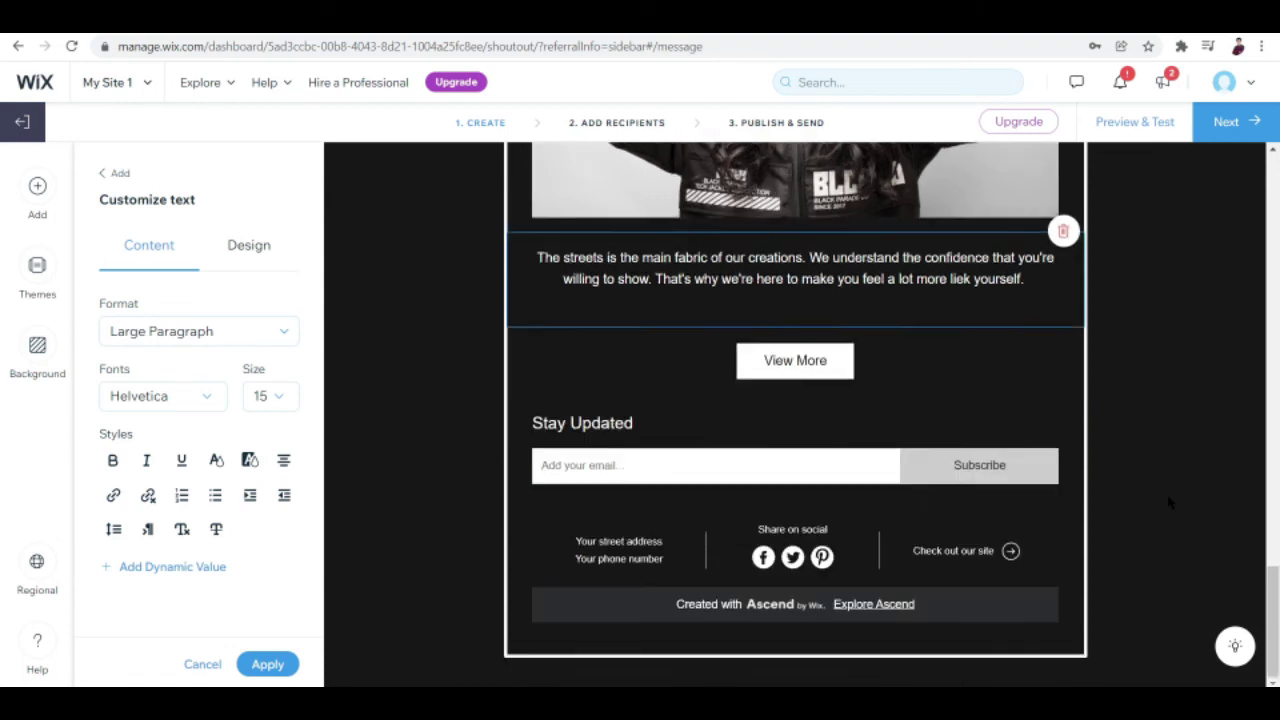
{"action": "left_click", "coordinate": [819, 357]}
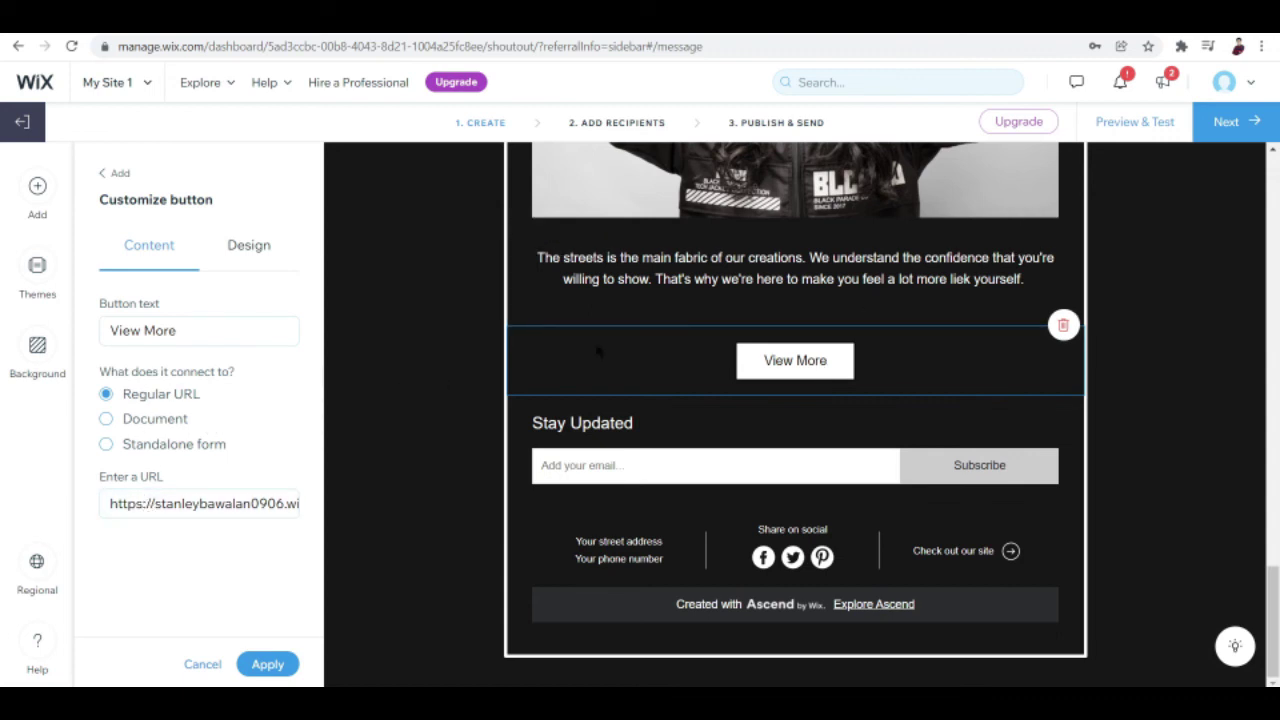
{"action": "left_click", "coordinate": [180, 506]}
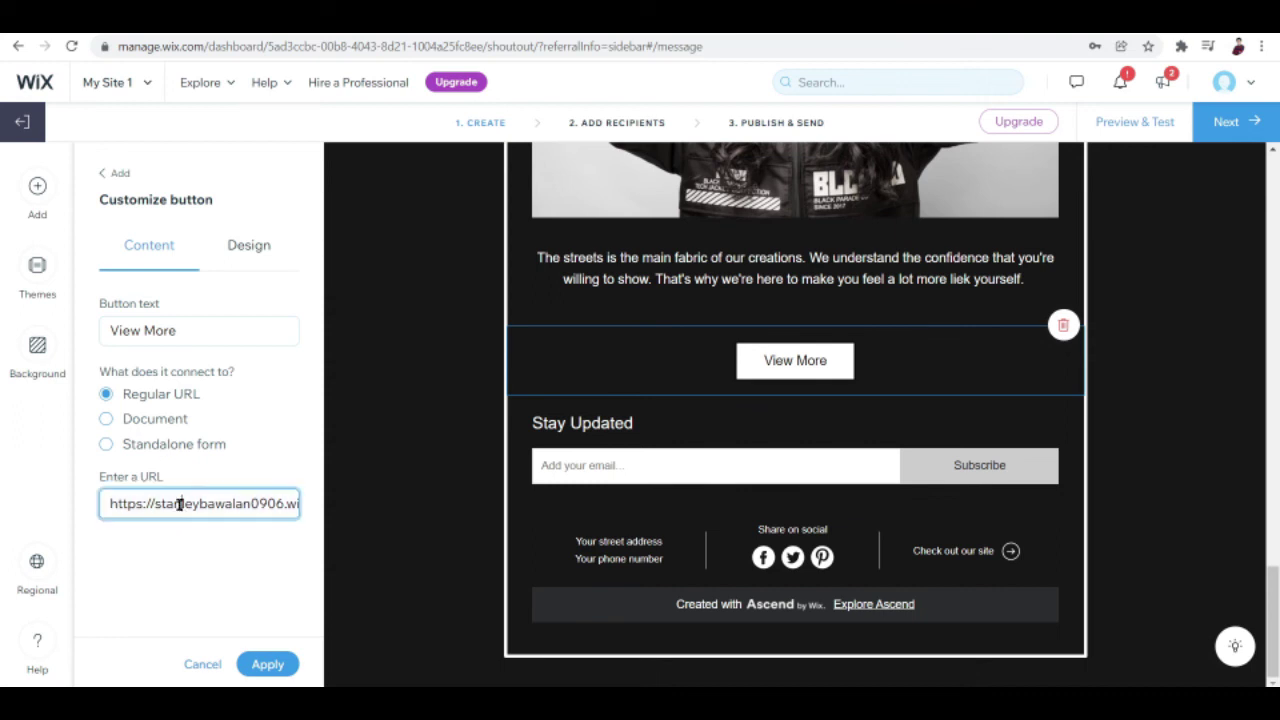
{"action": "key", "text": "shift+End"}
{"action": "key", "text": "ctrl+a"}
{"action": "key", "text": "BackSpace"}
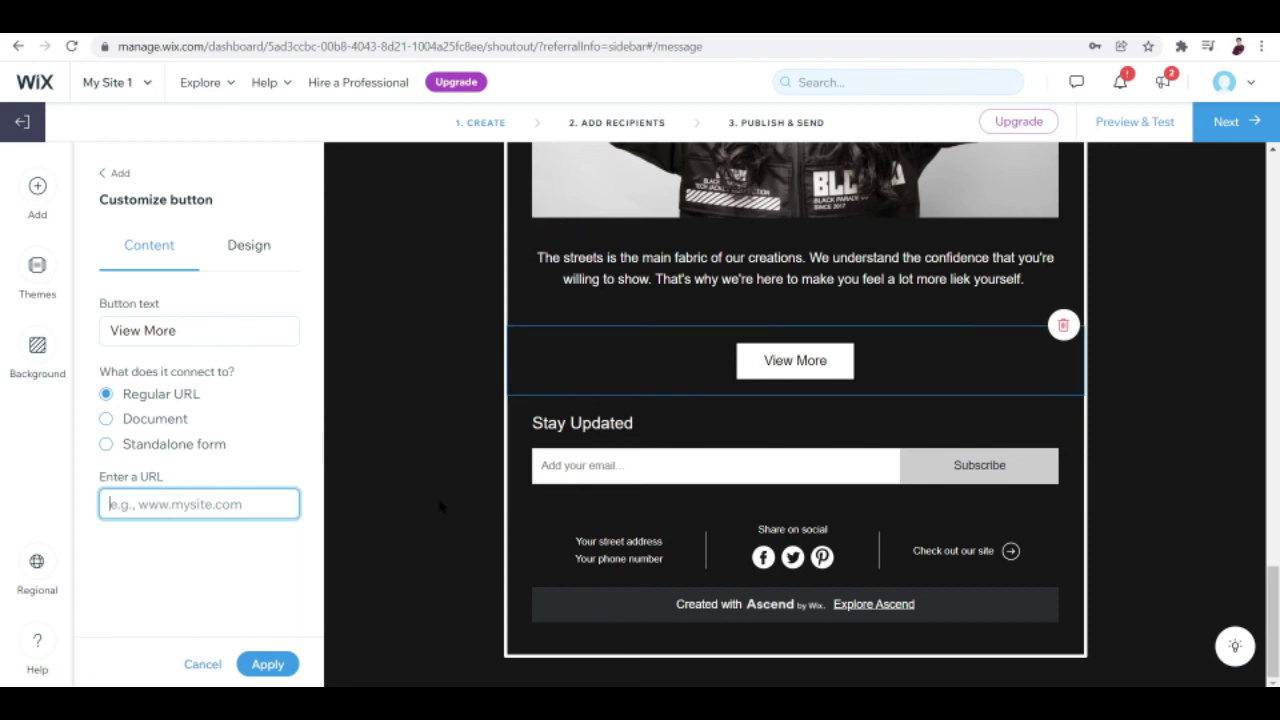
Preview the email in desktop view and look through its header, product photos and texts.
{"action": "scroll", "coordinate": [775, 575], "scroll_direction": "up", "scroll_amount": 10}
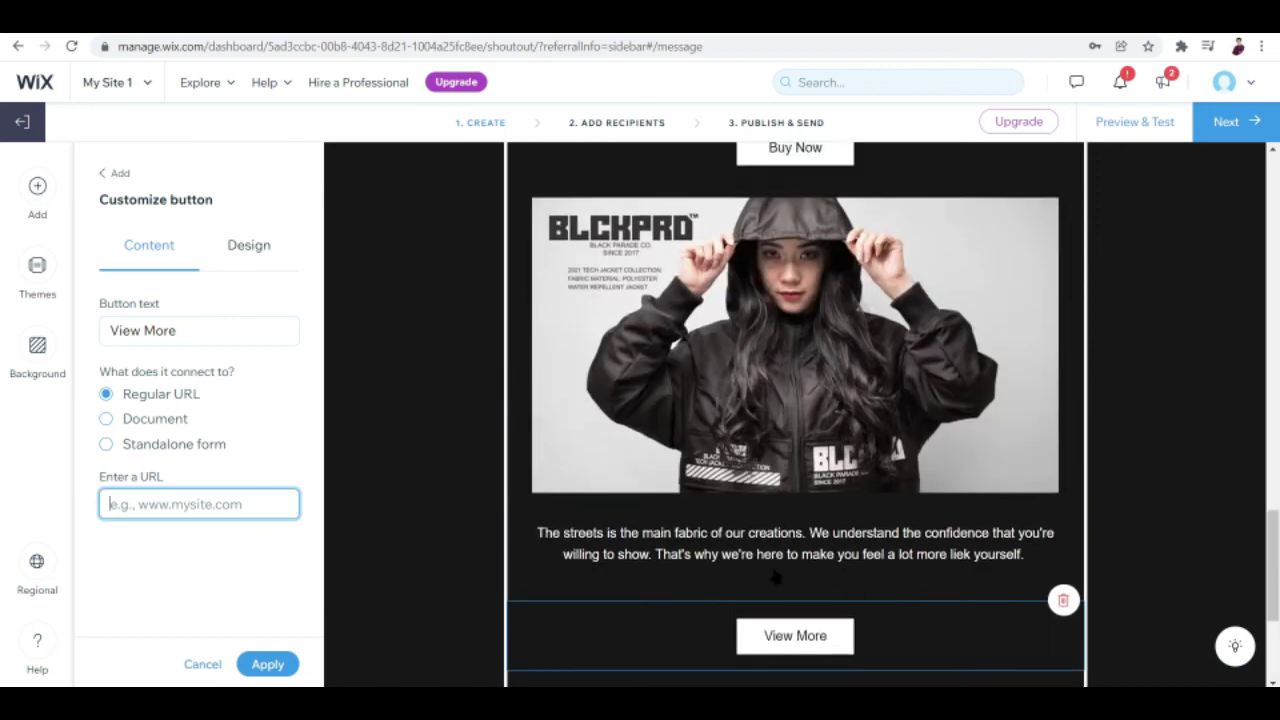
{"action": "scroll", "coordinate": [795, 415], "scroll_direction": "up", "scroll_amount": 5}
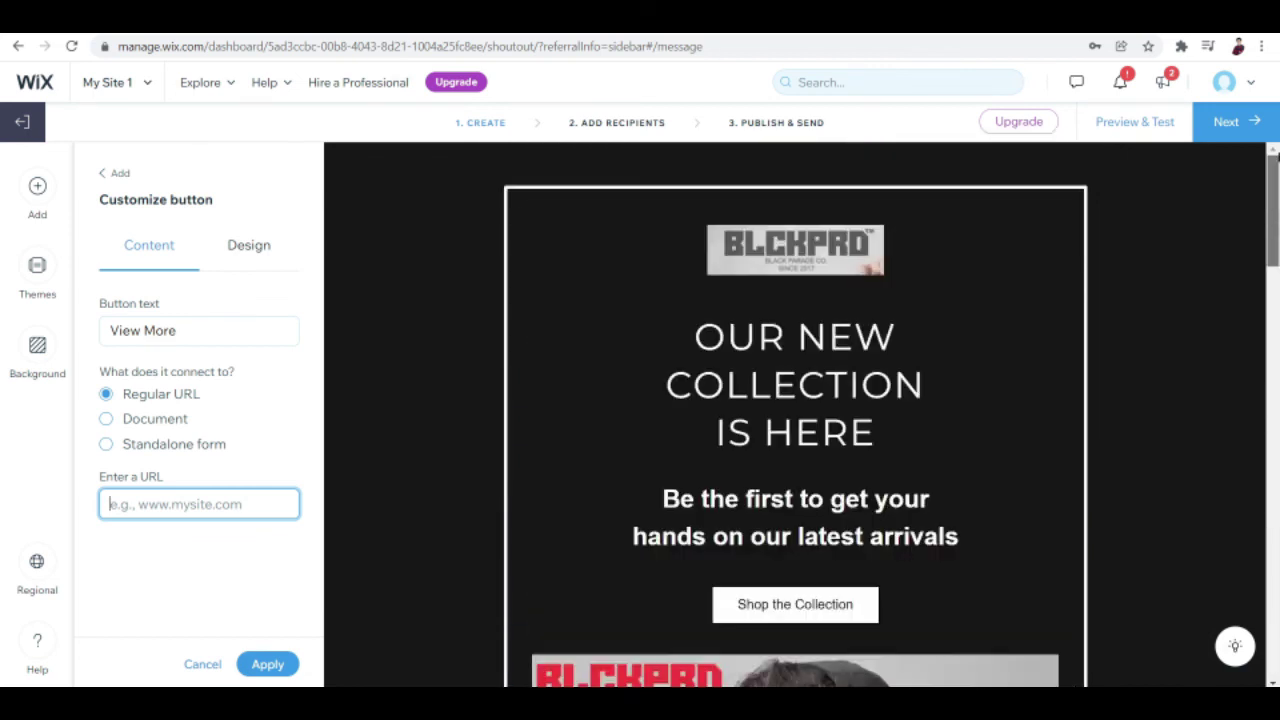
{"action": "left_click", "coordinate": [1124, 130]}
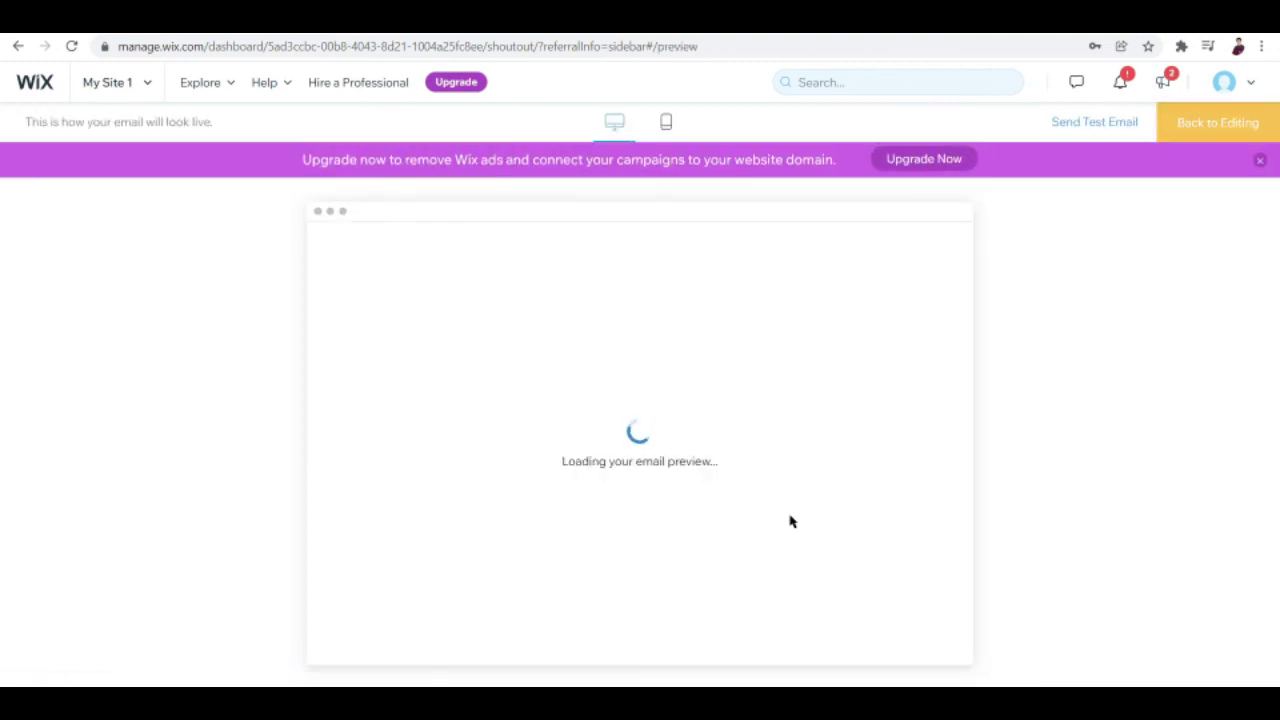
{"action": "scroll", "coordinate": [790, 521], "scroll_direction": "down", "scroll_amount": 4}
{"action": "scroll", "coordinate": [790, 521], "scroll_direction": "down", "scroll_amount": 2}
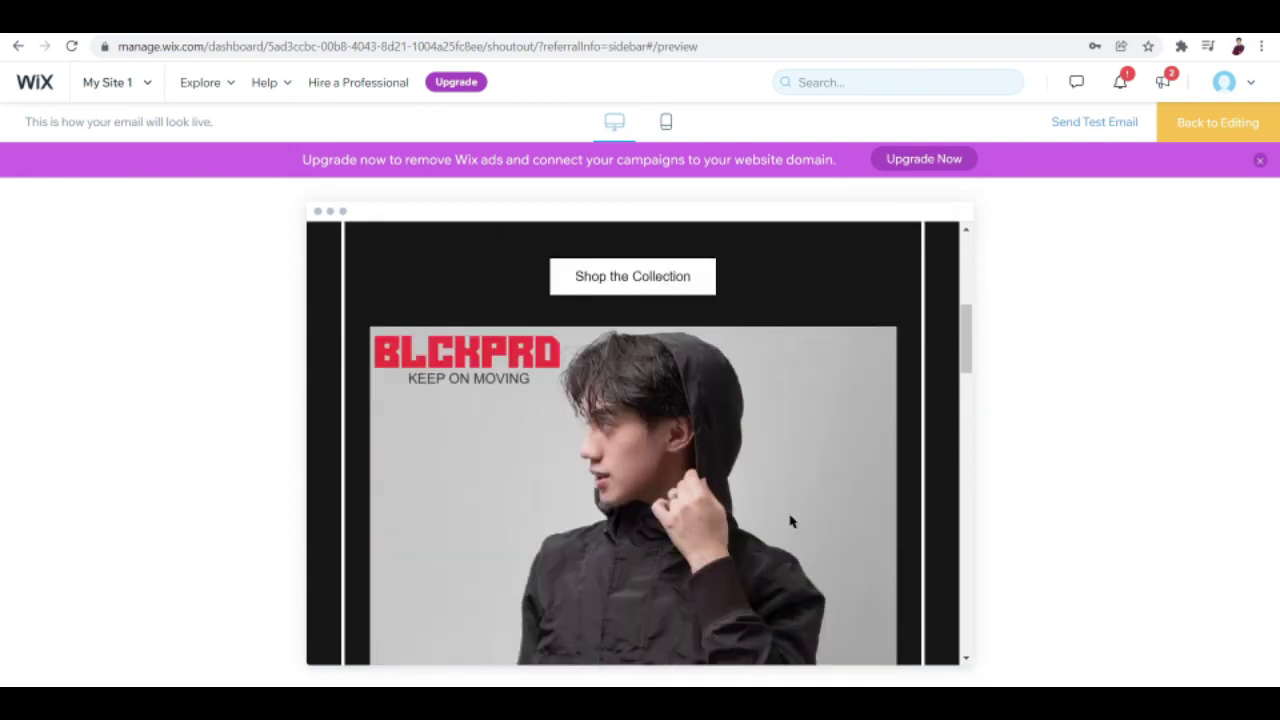
{"action": "scroll", "coordinate": [790, 521], "scroll_direction": "up", "scroll_amount": 5}
{"action": "scroll", "coordinate": [790, 521], "scroll_direction": "down", "scroll_amount": 3}
{"action": "scroll", "coordinate": [790, 521], "scroll_direction": "down", "scroll_amount": 10}
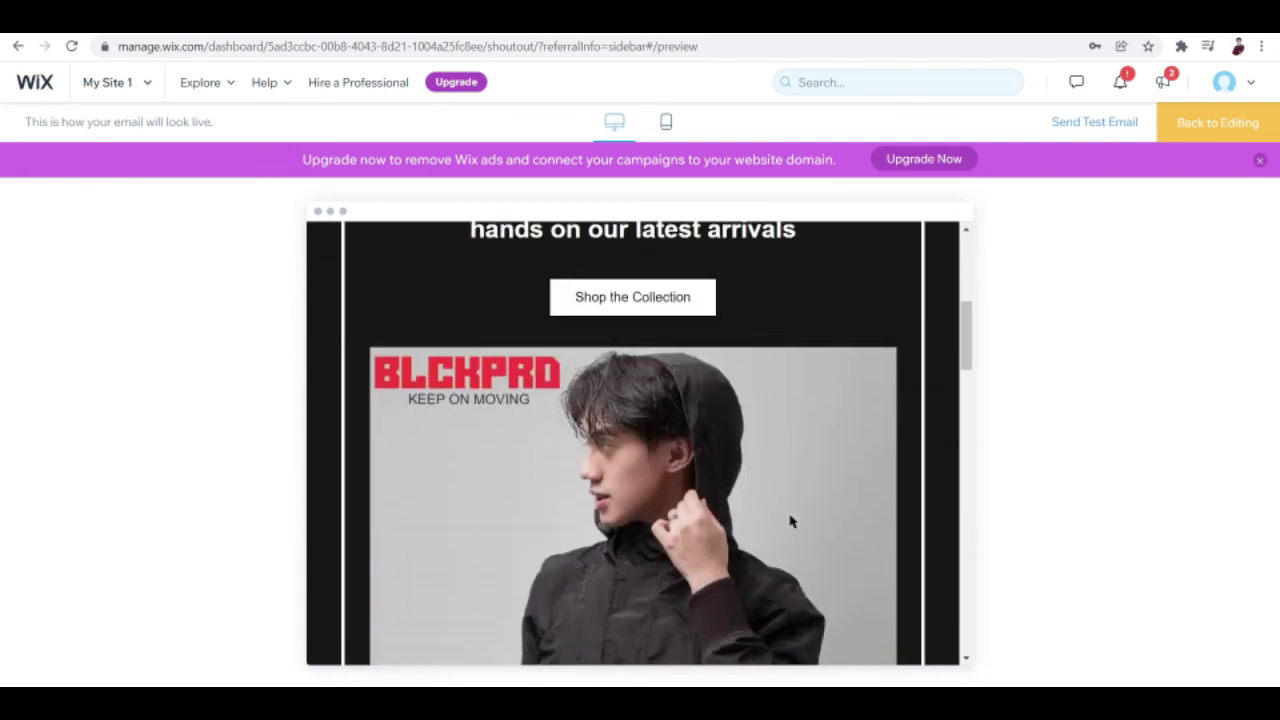
{"action": "scroll", "coordinate": [790, 521], "scroll_direction": "down", "scroll_amount": 8}
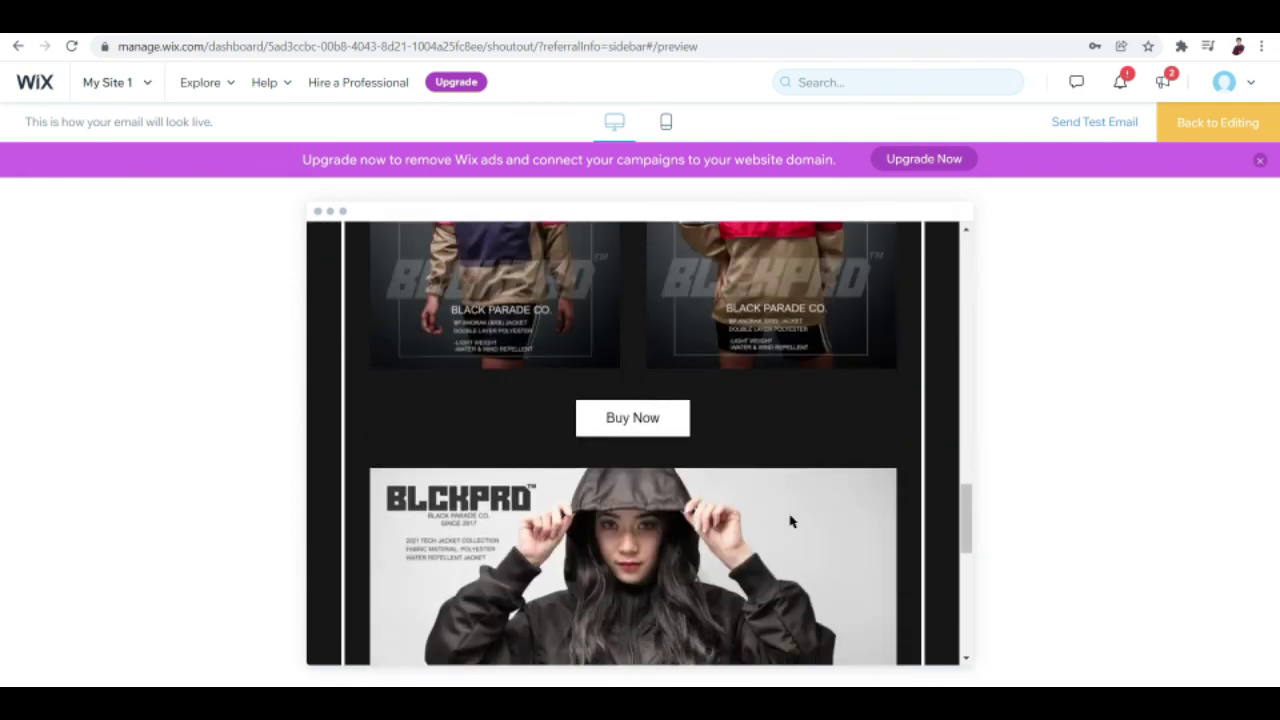
{"action": "scroll", "coordinate": [790, 521], "scroll_direction": "up", "scroll_amount": 2}
{"action": "scroll", "coordinate": [790, 521], "scroll_direction": "up", "scroll_amount": 8}
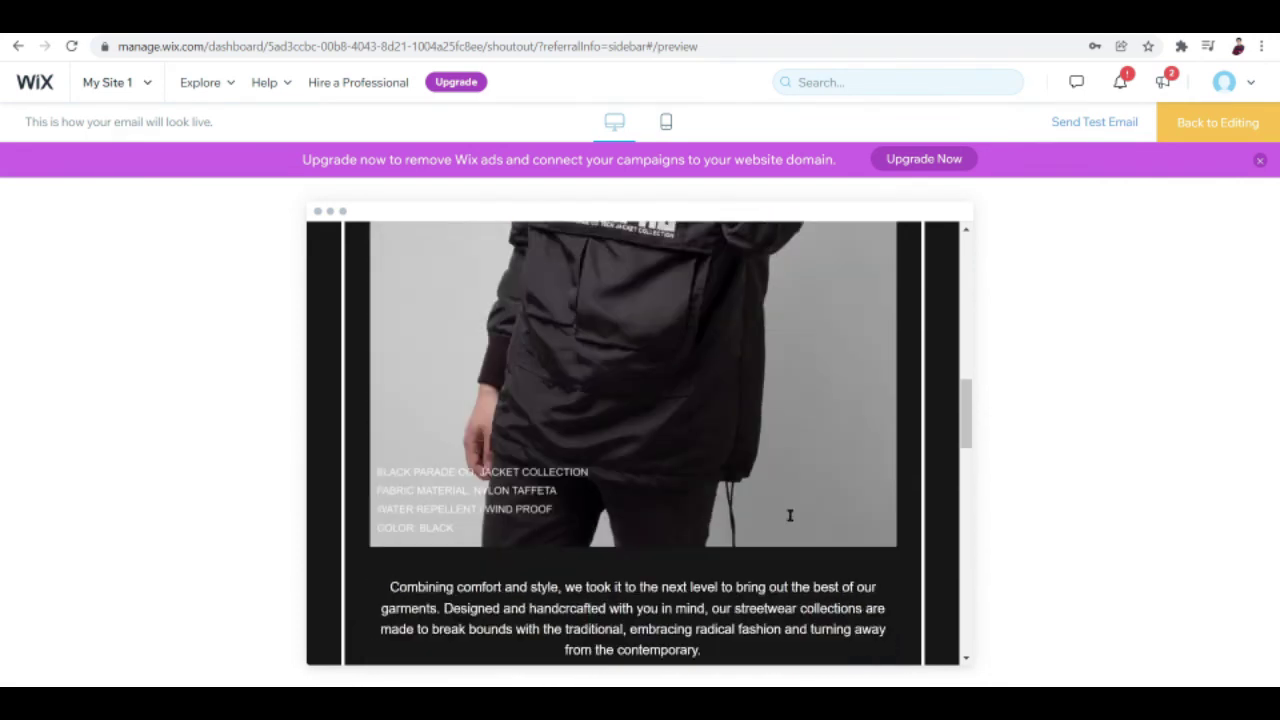
{"action": "scroll", "coordinate": [790, 521], "scroll_direction": "up", "scroll_amount": 5}
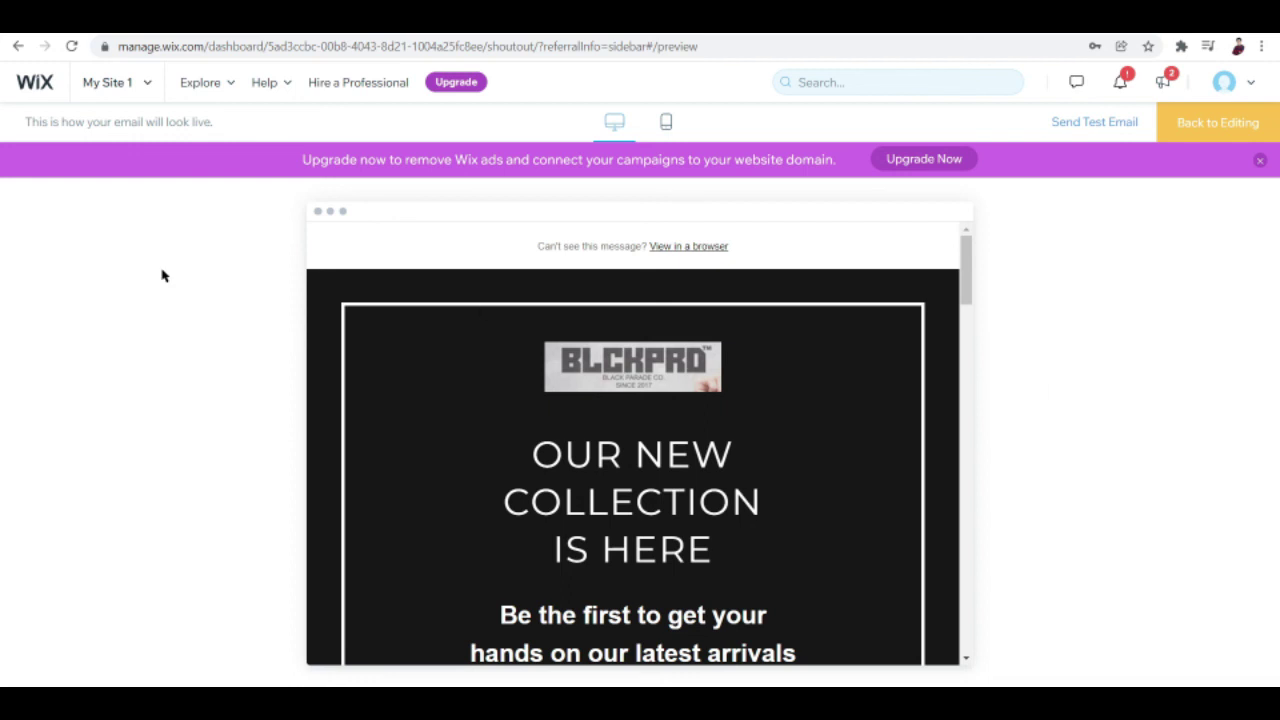
Review the preview again down to the closing paragraph, View More button, Stay Updated form and footer.
{"action": "scroll", "coordinate": [921, 318], "scroll_direction": "down", "scroll_amount": 1}
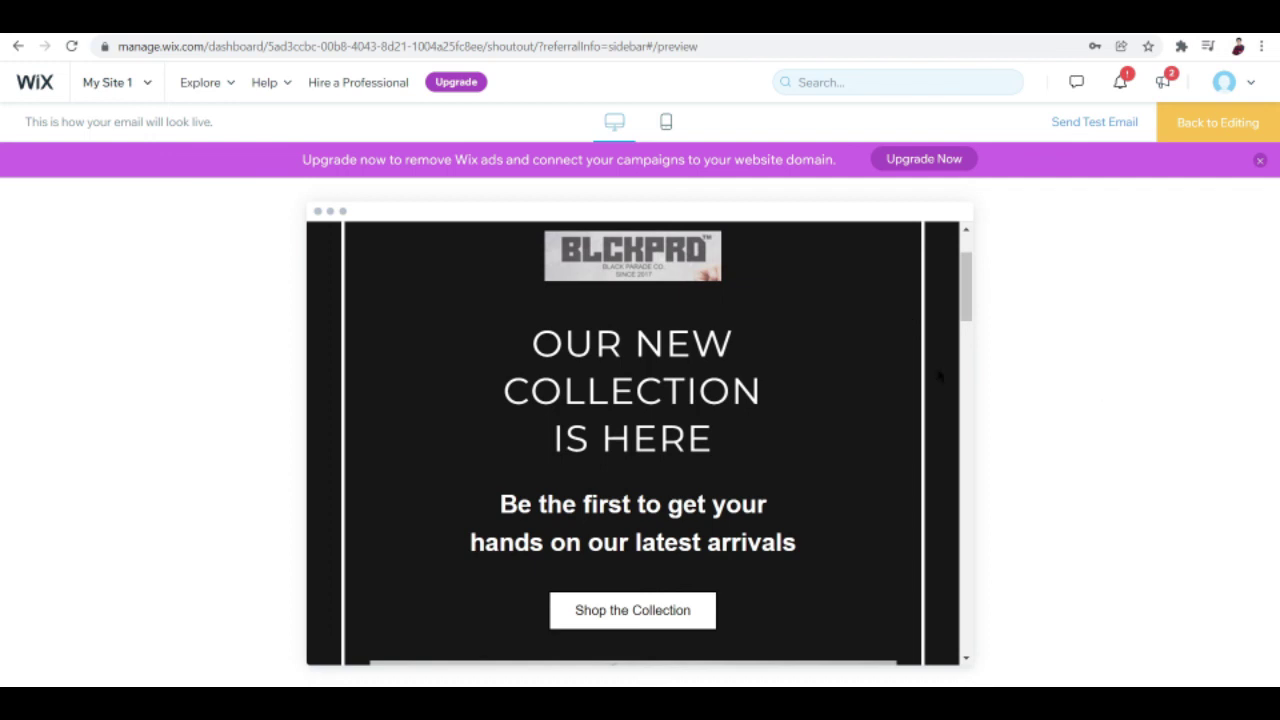
{"action": "scroll", "coordinate": [770, 440], "scroll_direction": "down", "scroll_amount": 1}
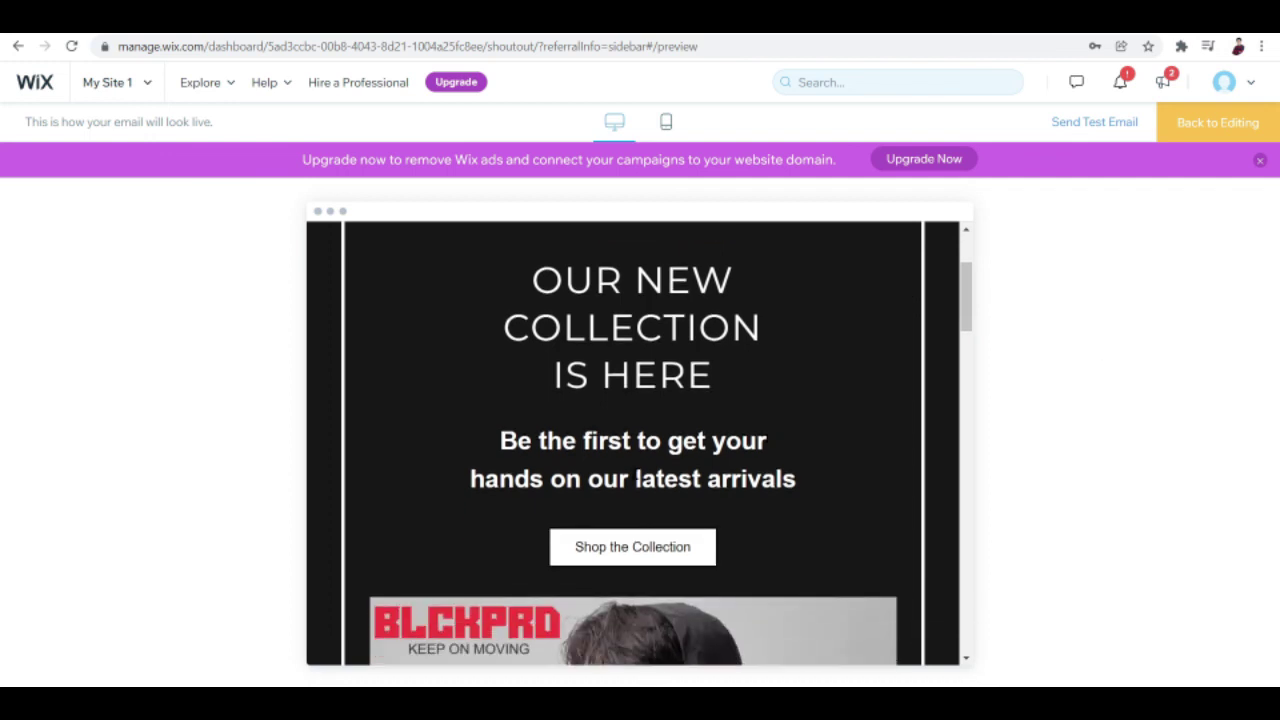
{"action": "scroll", "coordinate": [637, 479], "scroll_direction": "down", "scroll_amount": 15}
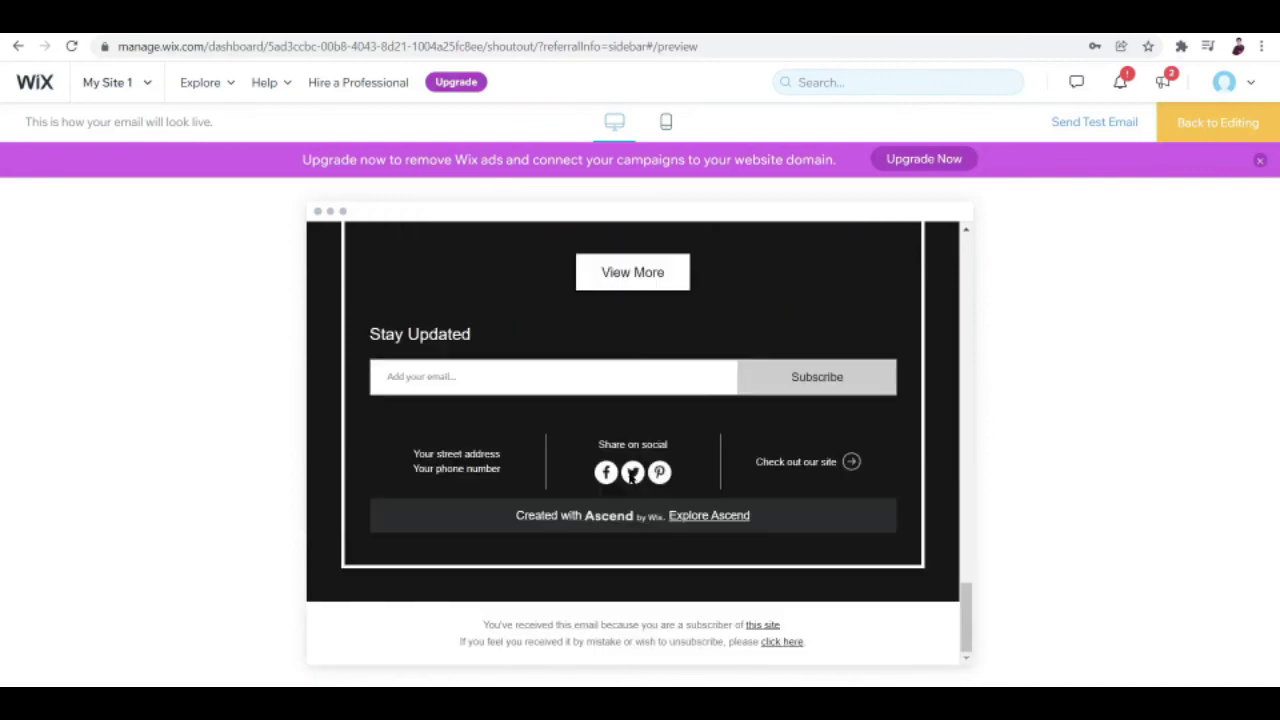
{"action": "scroll", "coordinate": [632, 478], "scroll_direction": "up", "scroll_amount": 5}
{"action": "scroll", "coordinate": [632, 478], "scroll_direction": "down", "scroll_amount": 3}
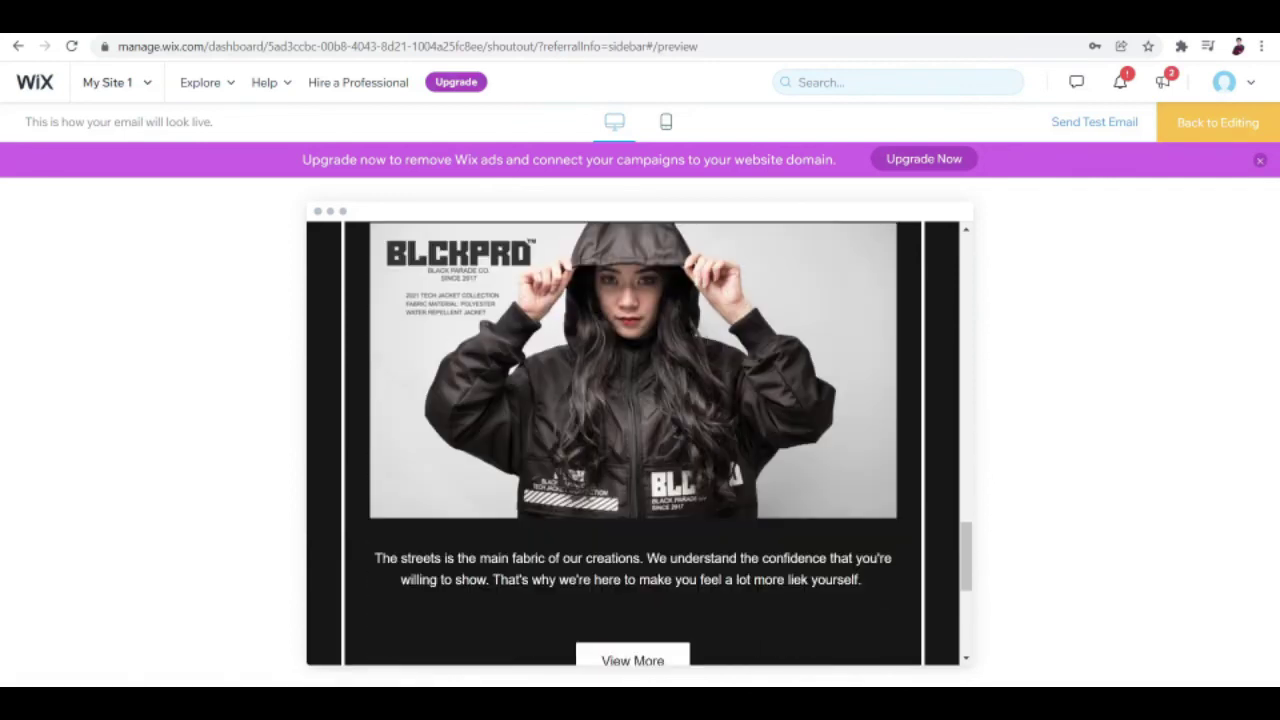
{"action": "scroll", "coordinate": [632, 478], "scroll_direction": "down", "scroll_amount": 1}
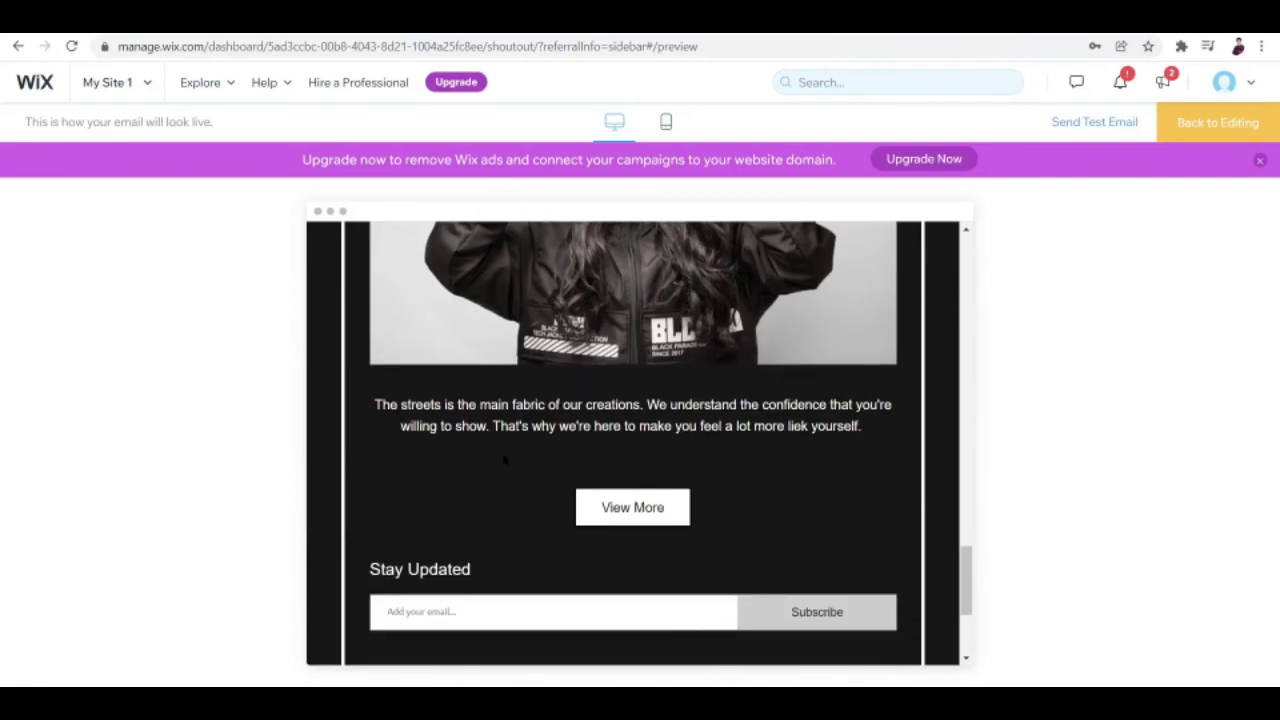
{"action": "scroll", "coordinate": [425, 560], "scroll_direction": "down", "scroll_amount": 3}
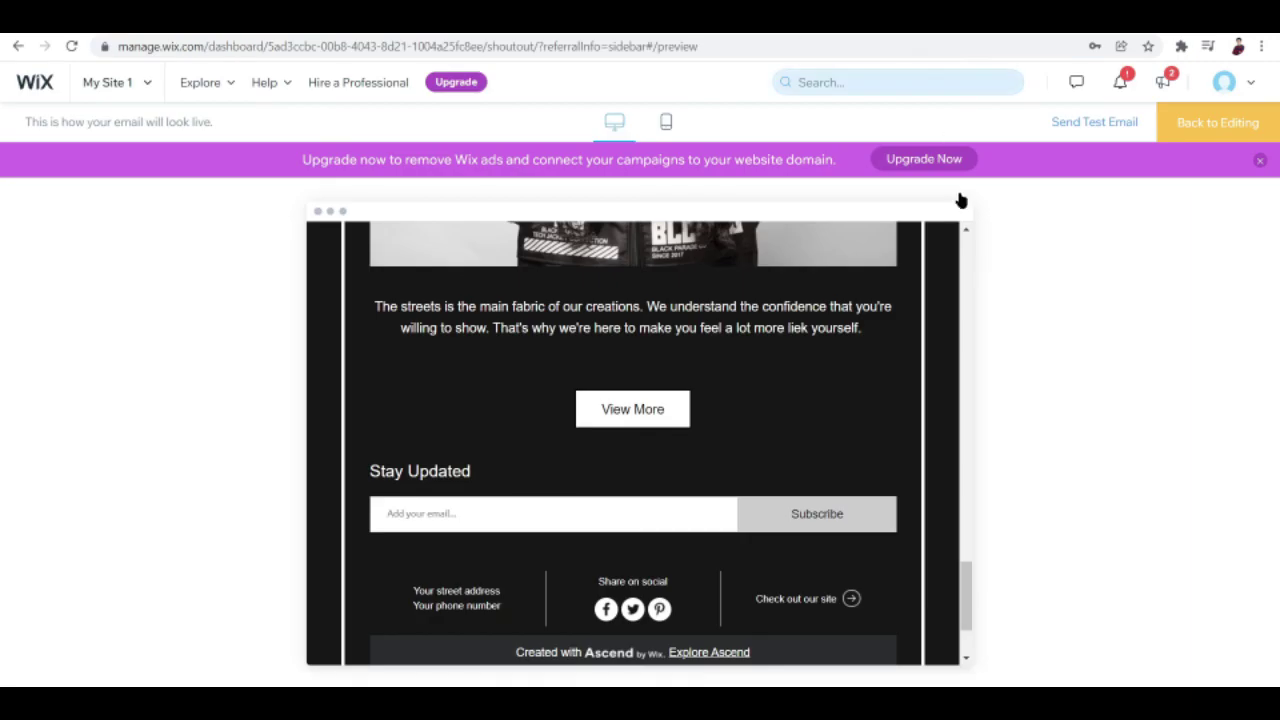
{"action": "scroll", "coordinate": [773, 408], "scroll_direction": "up", "scroll_amount": 20}
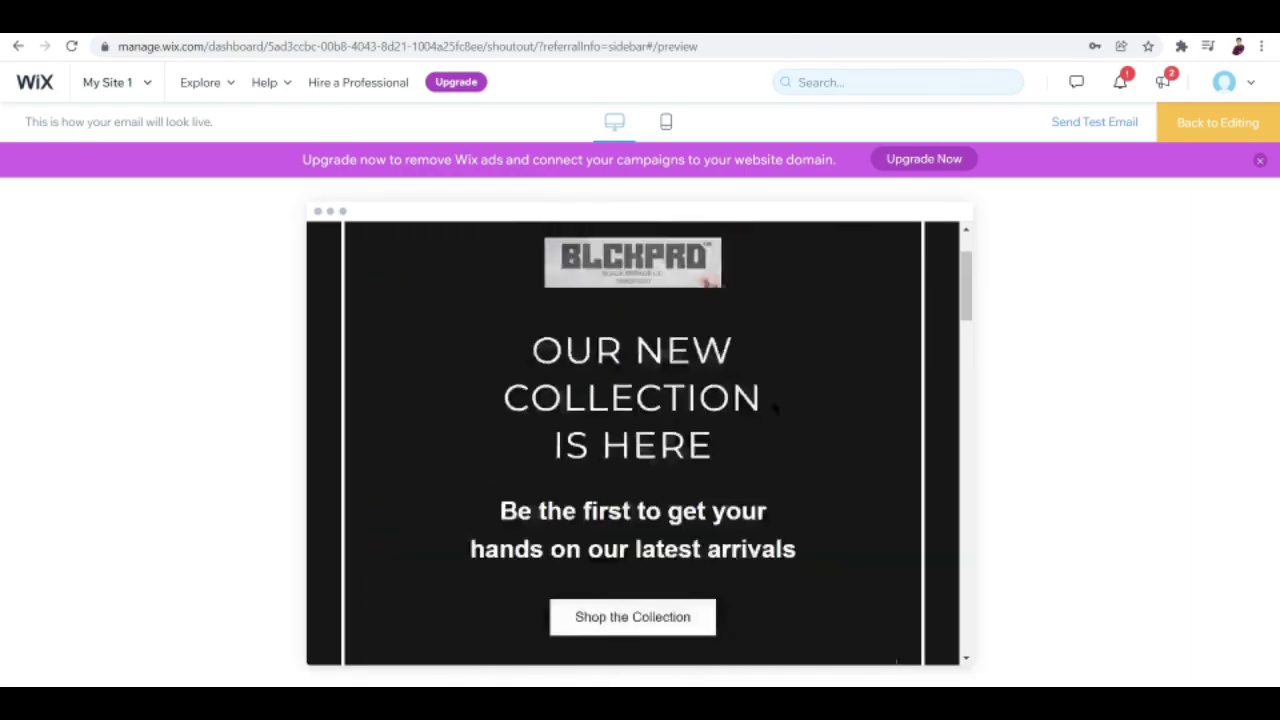